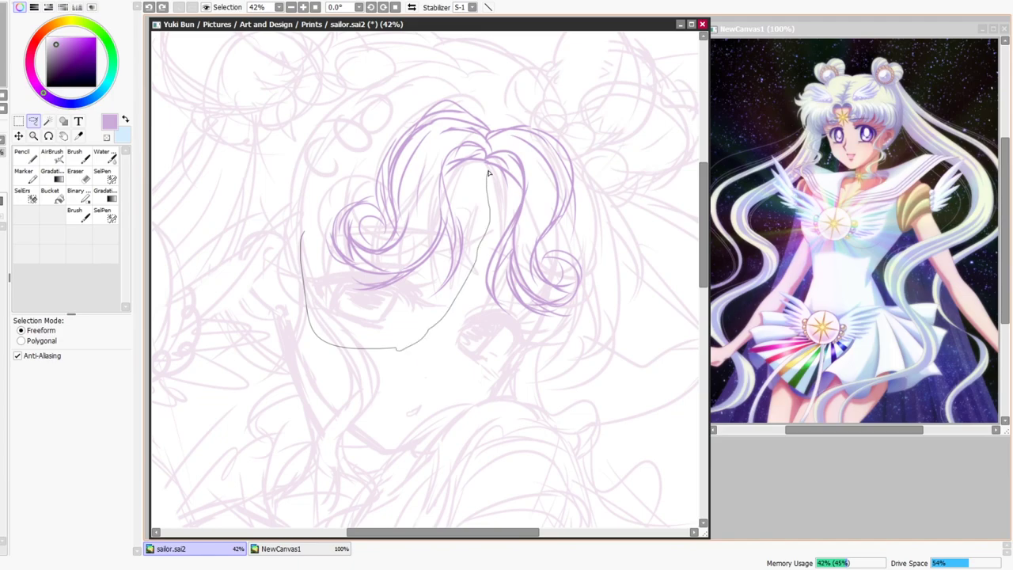
Lasso the curled bangs over the larger eye freehand, adjust their shape and placement with a transform, and deselect.
left_click_drag(326, 299, 328, 245)
left_click_drag(411, 99, 416, 87)
left_click_drag(495, 299, 496, 322)
key("Return")
key("ctrl+d")
key("v")
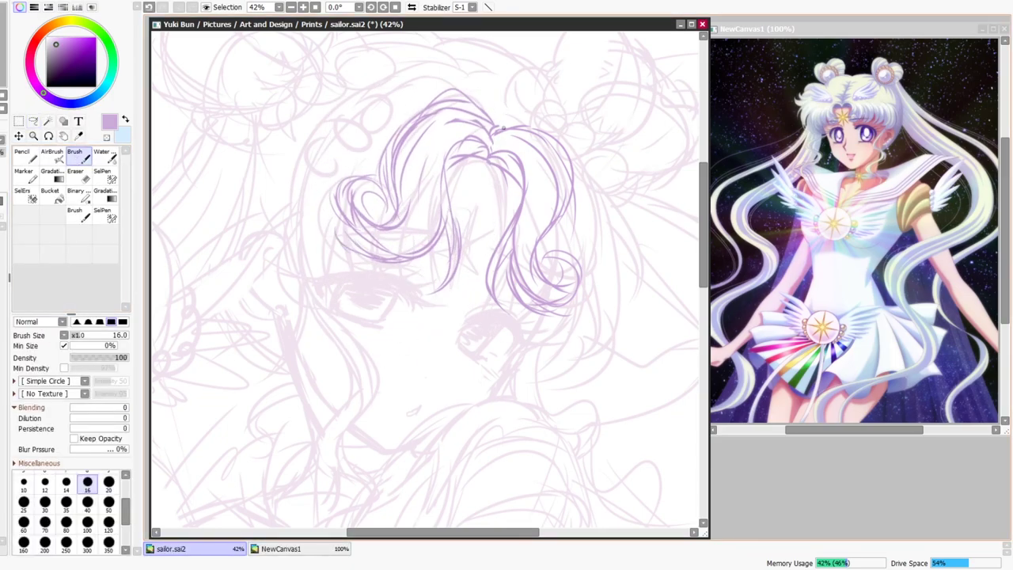
Flip the view horizontally and sketch the side locks around the bangs' lower curl with the 16 px brush.
key("h")
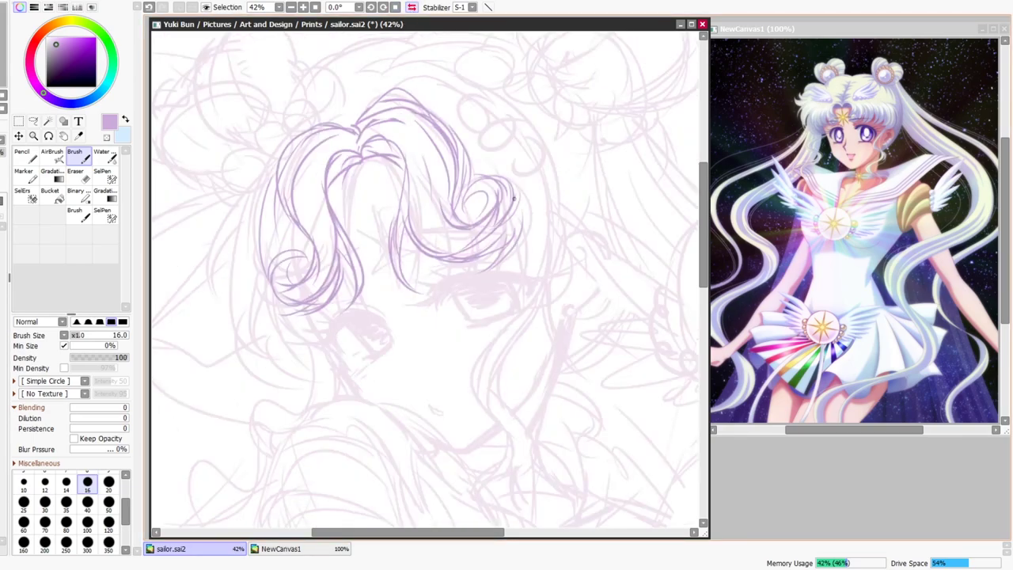
left_click_drag(538, 169, 539, 214)
left_click_drag(477, 143, 502, 182)
mouse_move(310, 124)
left_mouse_down()
mouse_move(238, 239)
mouse_move(274, 346)
left_mouse_up()
mouse_move(244, 234)
left_mouse_down()
mouse_move(282, 313)
mouse_move(320, 335)
left_mouse_up()
left_click_drag(295, 310, 319, 329)
left_click_drag(271, 194, 276, 264)
left_click_drag(305, 321, 338, 307)
left_click_drag(301, 232, 309, 264)
Sketch curved outer hair strands around the large bang curl and crown, and restore the unflipped view.
left_click_drag(505, 252, 475, 280)
left_click_drag(538, 229, 520, 272)
mouse_move(421, 100)
left_mouse_down()
mouse_move(489, 168)
mouse_move(516, 150)
left_mouse_up()
left_click_drag(521, 151, 543, 270)
left_click_drag(543, 220, 518, 286)
mouse_move(434, 86)
left_mouse_down()
mouse_move(546, 173)
mouse_move(556, 254)
left_mouse_up()
left_click_drag(554, 164, 549, 249)
key("Page_Down")
key("Page_Down")
key("Page_Down")
key("Page_Down")
key("Page_Down")
key("h")
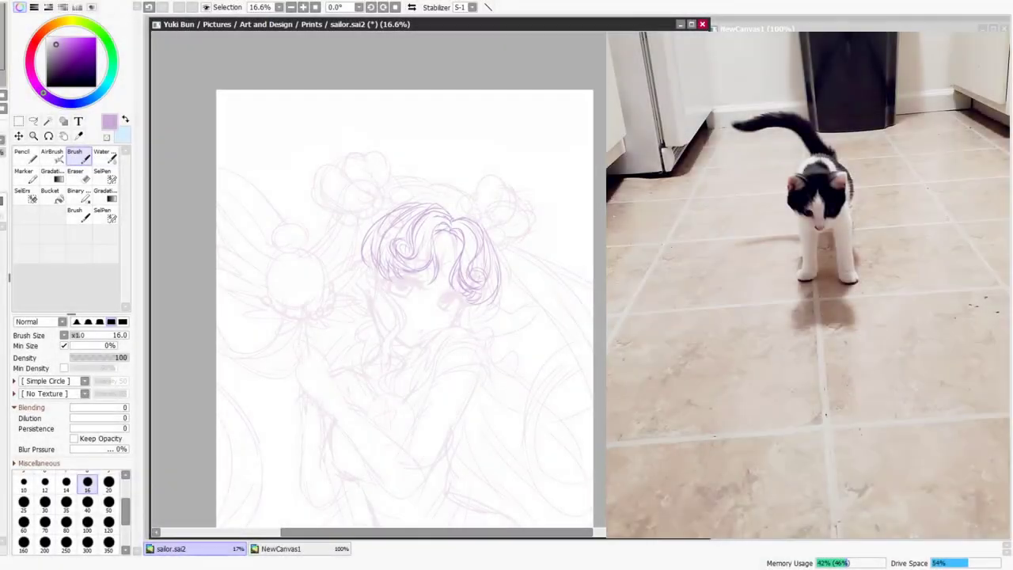
Erase the rough crown lines above the bangs at eraser size 300 and sketch fresh strands along both temples.
left_click_drag(405, 317, 396, 189)
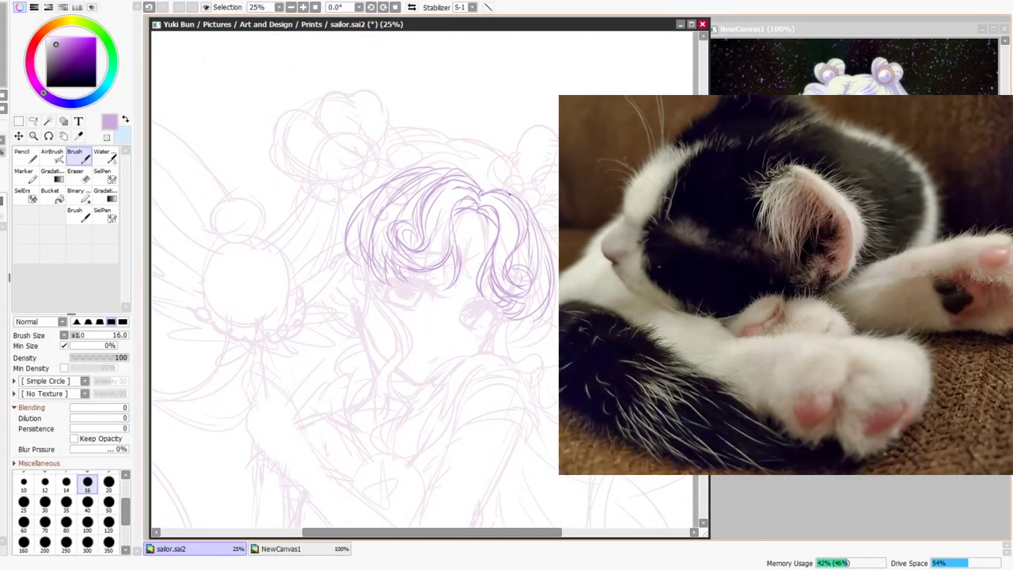
key("e")
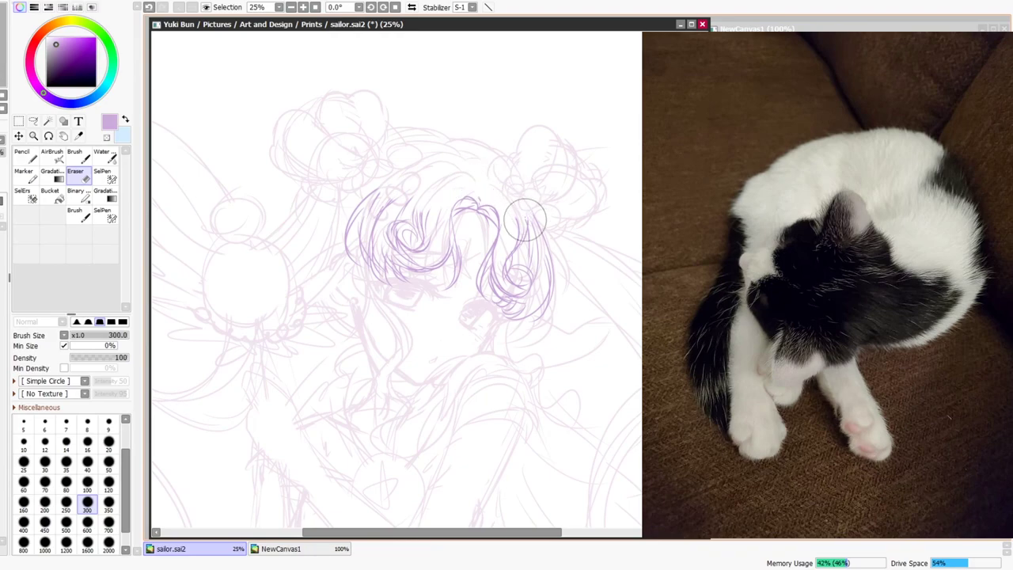
key("b")
mouse_move(409, 167)
left_mouse_down()
mouse_move(371, 192)
mouse_move(380, 210)
left_mouse_up()
left_click_drag(425, 172, 390, 222)
left_click_drag(530, 201, 550, 269)
left_click_drag(407, 175, 369, 181)
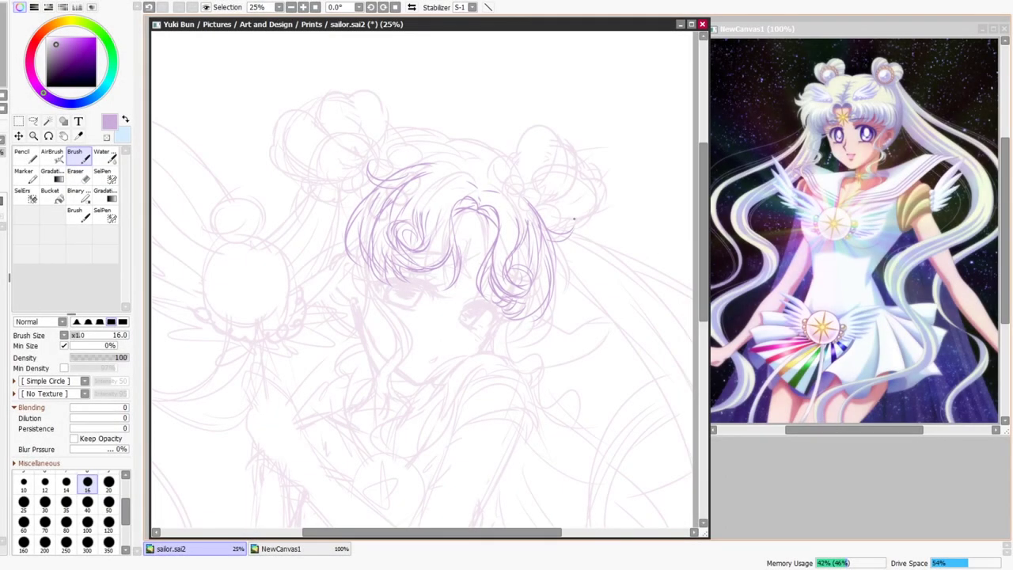
Clean up stray strands at eraser size 100 and sketch the crown line with the beaded, feathered hair ornaments.
key("e")
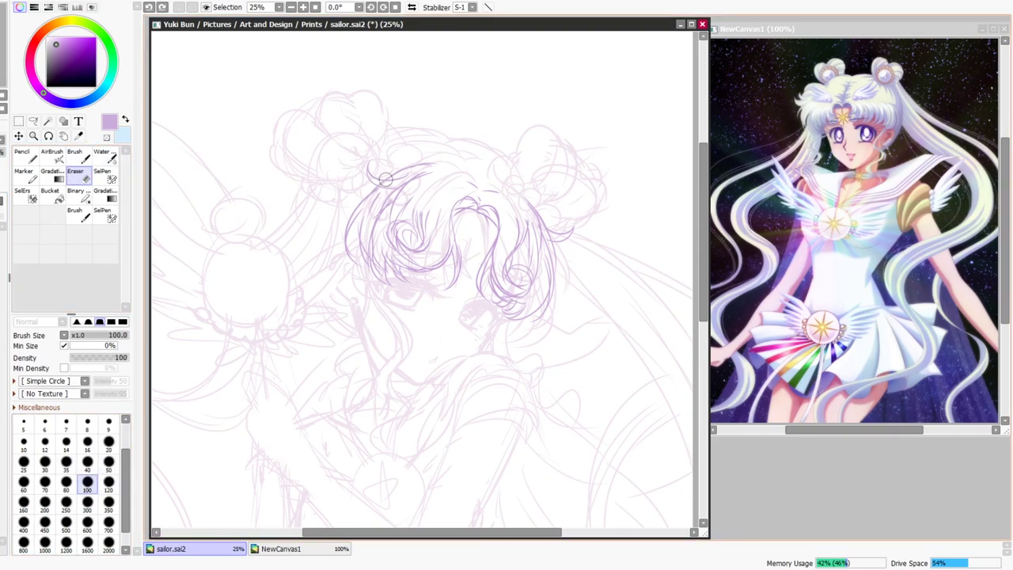
key("b")
left_click_drag(519, 184, 569, 224)
mouse_move(420, 159)
left_mouse_down()
mouse_move(379, 169)
mouse_move(417, 151)
mouse_move(392, 127)
mouse_move(396, 147)
mouse_move(373, 144)
mouse_move(355, 162)
left_mouse_up()
mouse_move(399, 136)
left_mouse_down()
mouse_move(474, 156)
mouse_move(427, 168)
mouse_move(480, 163)
mouse_move(462, 145)
mouse_move(512, 165)
mouse_move(496, 161)
mouse_move(510, 173)
mouse_move(515, 161)
mouse_move(557, 225)
mouse_move(527, 112)
left_mouse_up()
key("ctrl+z")
mouse_move(529, 180)
left_mouse_down()
mouse_move(565, 158)
mouse_move(565, 213)
left_mouse_up()
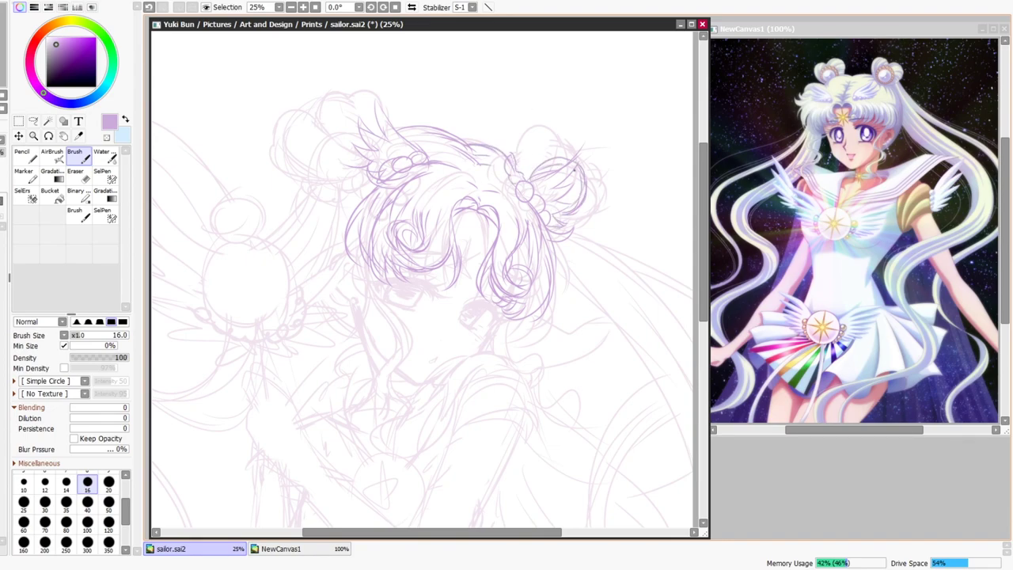
Sketch the rounded hair bun with inner strands behind the plain beaded ornament.
mouse_move(516, 168)
left_mouse_down()
mouse_move(550, 137)
mouse_move(533, 147)
mouse_move(570, 162)
left_mouse_up()
mouse_move(581, 159)
left_mouse_down()
mouse_move(600, 196)
mouse_move(556, 217)
left_mouse_up()
left_click_drag(587, 174, 593, 195)
Flip the view horizontally and sketch the larger hair bun behind the feathered ornament.
left_click(411, 7)
left_click_drag(296, 256, 292, 292)
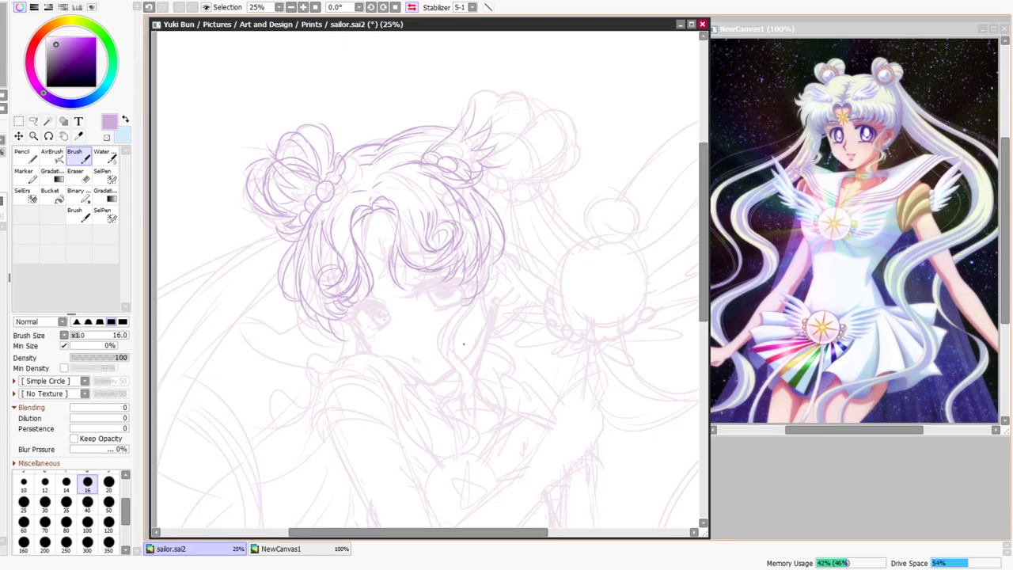
mouse_move(501, 146)
left_mouse_down()
mouse_move(478, 190)
mouse_move(524, 178)
mouse_move(500, 139)
left_mouse_up()
mouse_move(542, 107)
left_mouse_down()
mouse_move(565, 127)
mouse_move(582, 155)
mouse_move(552, 179)
left_mouse_up()
mouse_move(466, 101)
left_mouse_down()
mouse_move(486, 115)
mouse_move(517, 111)
left_mouse_up()
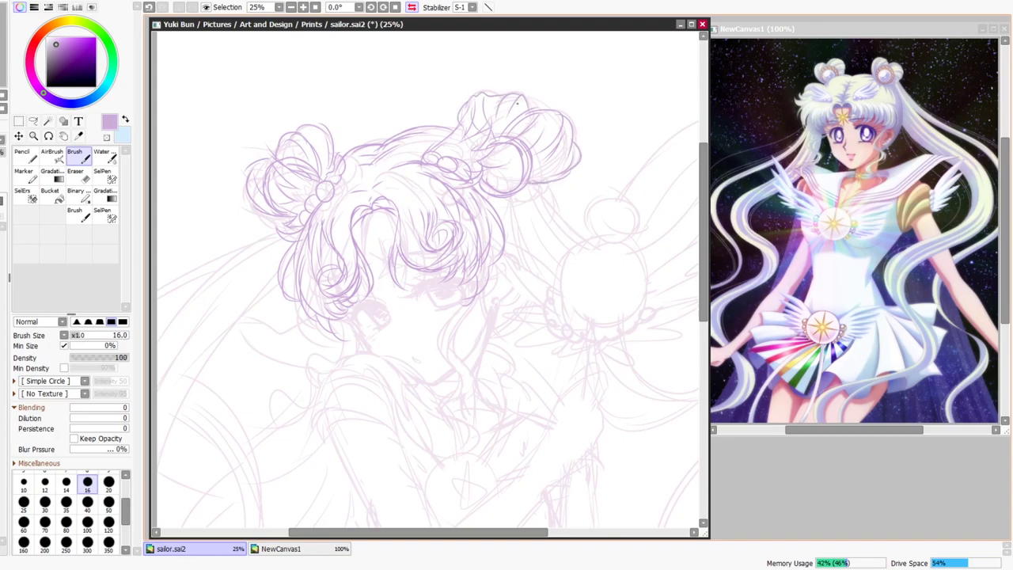
Sketch long wavy sidelocks hanging down both sides of the face, ending in curls at the shoulders.
scroll(510, 204, "down", 2)
mouse_move(480, 207)
left_mouse_down()
mouse_move(460, 251)
mouse_move(458, 291)
mouse_move(468, 268)
mouse_move(454, 261)
mouse_move(453, 275)
mouse_move(494, 325)
left_mouse_up()
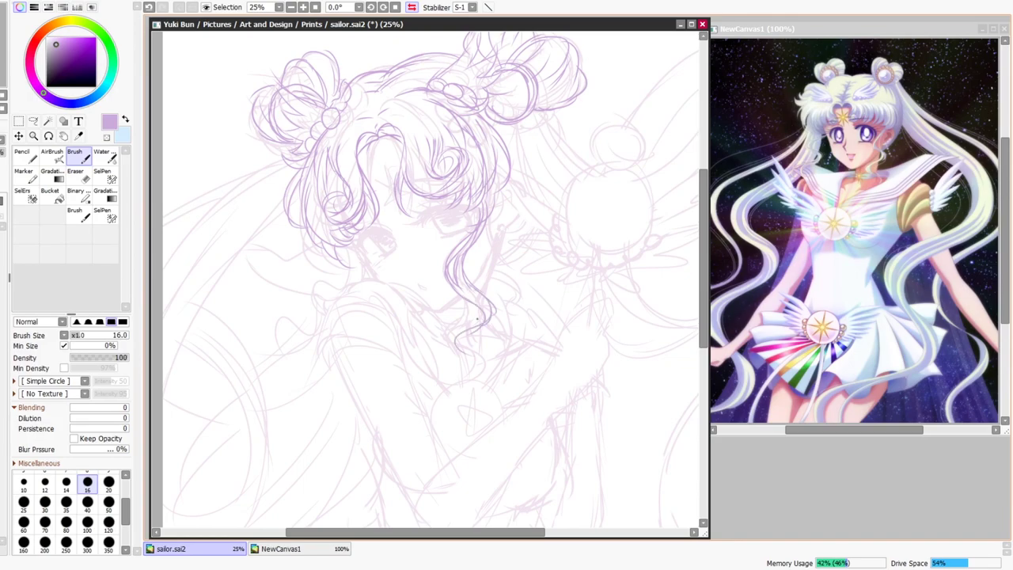
key("h")
left_click_drag(501, 244, 544, 304)
mouse_move(494, 251)
left_mouse_down()
mouse_move(503, 284)
mouse_move(558, 309)
left_mouse_up()
mouse_move(558, 304)
left_mouse_down()
mouse_move(538, 337)
mouse_move(554, 356)
left_mouse_up()
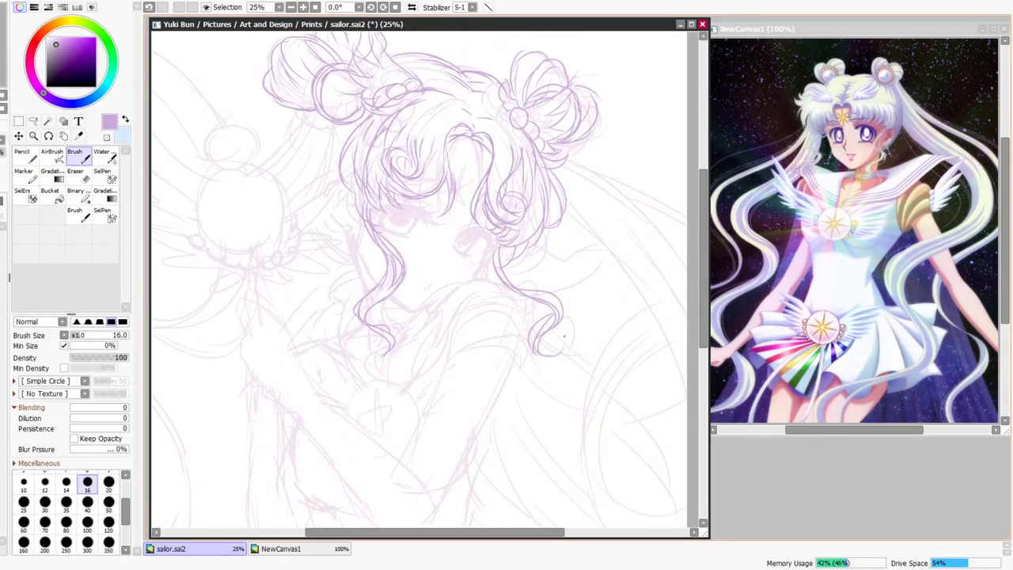
Sketch the ear and its beaded earring beside the face on the staff side.
key("Page_Down")
key("ctrl+plus")
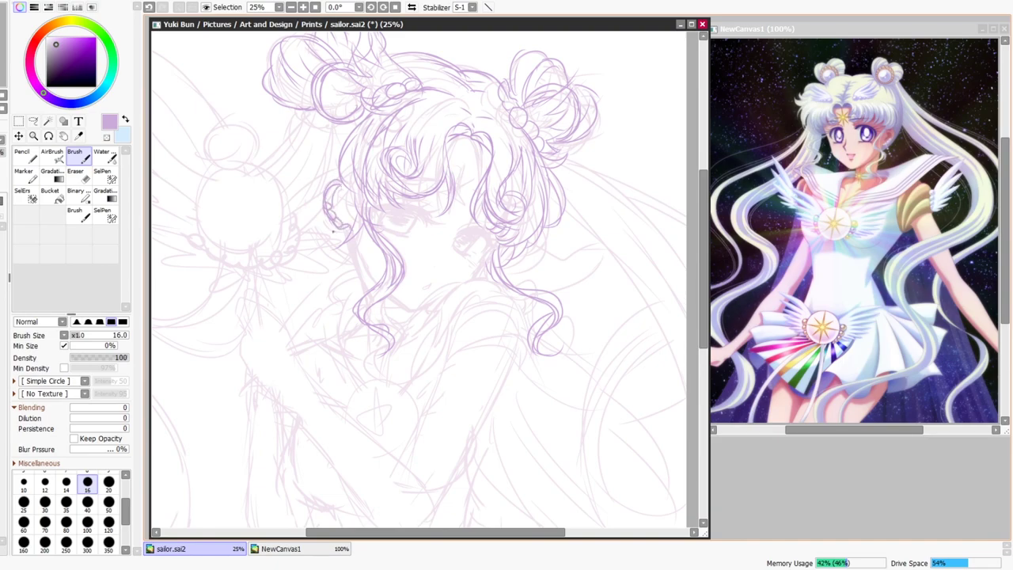
key("ctrl+minus")
key("ctrl+minus")
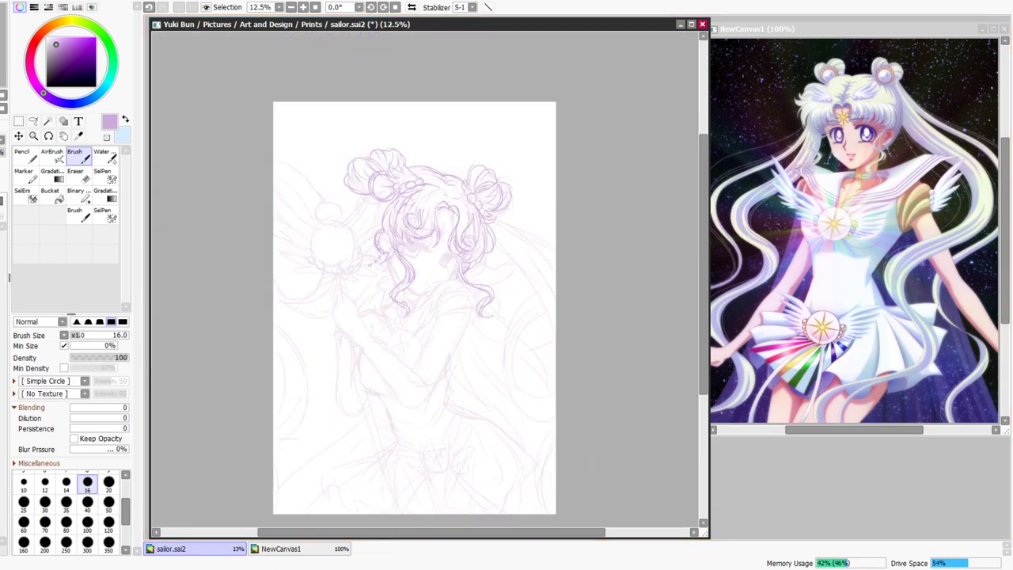
Flip the view horizontally and sketch the ponytail strands flowing from the smaller bun to the canvas edge.
left_click(411, 7)
key("ctrl+plus")
key("ctrl+plus")
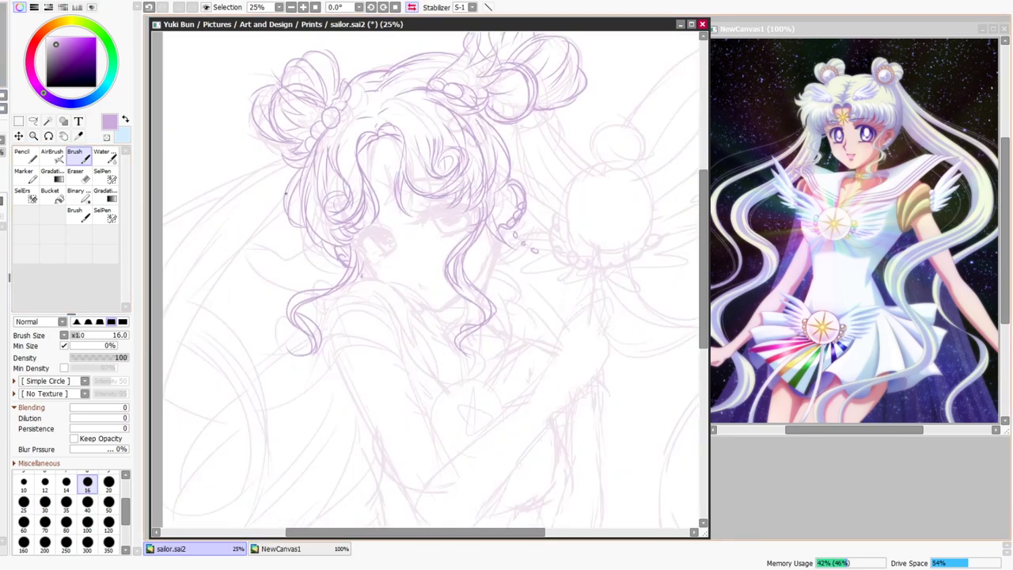
left_click_drag(211, 217, 288, 150)
left_click_drag(268, 163, 163, 218)
left_click_drag(218, 198, 163, 227)
left_click_drag(297, 170, 235, 214)
left_click_drag(303, 189, 234, 259)
key("ctrl+z")
Sketch sweeping ponytail strands from below the larger bun out to the canvas edge.
key("ctrl+minus")
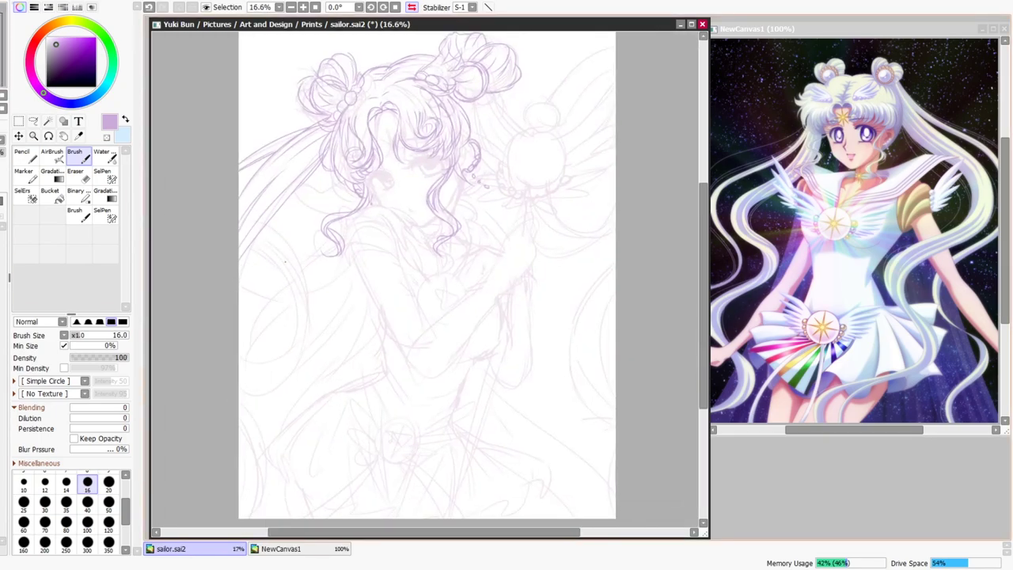
left_click_drag(307, 258, 293, 281)
mouse_move(463, 125)
left_mouse_down()
mouse_move(527, 209)
mouse_move(601, 180)
mouse_move(552, 182)
mouse_move(593, 167)
left_mouse_up()
key("ctrl+z")
mouse_move(485, 142)
left_mouse_down()
mouse_move(526, 181)
mouse_move(601, 158)
left_mouse_up()
left_click_drag(501, 161, 601, 172)
left_click_drag(501, 180, 601, 182)
Rework the larger bun's ponytail with strands that curve upward to the canvas edge.
mouse_move(522, 166)
left_mouse_down()
mouse_move(552, 170)
mouse_move(602, 81)
left_mouse_up()
key("ctrl+z")
left_click_drag(571, 171, 602, 95)
key("ctrl+z")
key("ctrl+z")
key("ctrl+z")
left_click_drag(514, 164, 602, 75)
left_click_drag(540, 157, 602, 90)
left_click_drag(554, 171, 602, 129)
Sketch the large looping ponytail curls along the canvas edge below the smaller bun.
left_click_drag(226, 409, 250, 253)
mouse_move(225, 386)
left_mouse_down()
mouse_move(297, 377)
mouse_move(233, 276)
left_mouse_up()
left_click_drag(239, 278, 290, 412)
left_click_drag(242, 257, 293, 326)
mouse_move(230, 416)
left_mouse_down()
mouse_move(228, 287)
mouse_move(250, 411)
left_mouse_up()
key("ctrl+z")
left_click_drag(225, 328, 242, 408)
left_click_drag(225, 332, 239, 365)
Sketch the lower loops of the other ponytail along the opposite canvas edge, ending in a spiral curl.
left_click_drag(426, 290, 384, 442)
left_click_drag(481, 234, 558, 277)
mouse_move(476, 235)
left_mouse_down()
mouse_move(492, 297)
mouse_move(546, 294)
mouse_move(559, 248)
left_mouse_up()
mouse_move(529, 332)
left_mouse_down()
mouse_move(533, 192)
mouse_move(525, 299)
left_mouse_up()
mouse_move(549, 189)
left_mouse_down()
mouse_move(562, 329)
mouse_move(561, 311)
left_mouse_up()
left_click_drag(545, 266, 519, 350)
left_click_drag(407, 302, 466, 307)
mouse_move(539, 353)
left_mouse_down()
mouse_move(544, 415)
mouse_move(532, 398)
left_mouse_up()
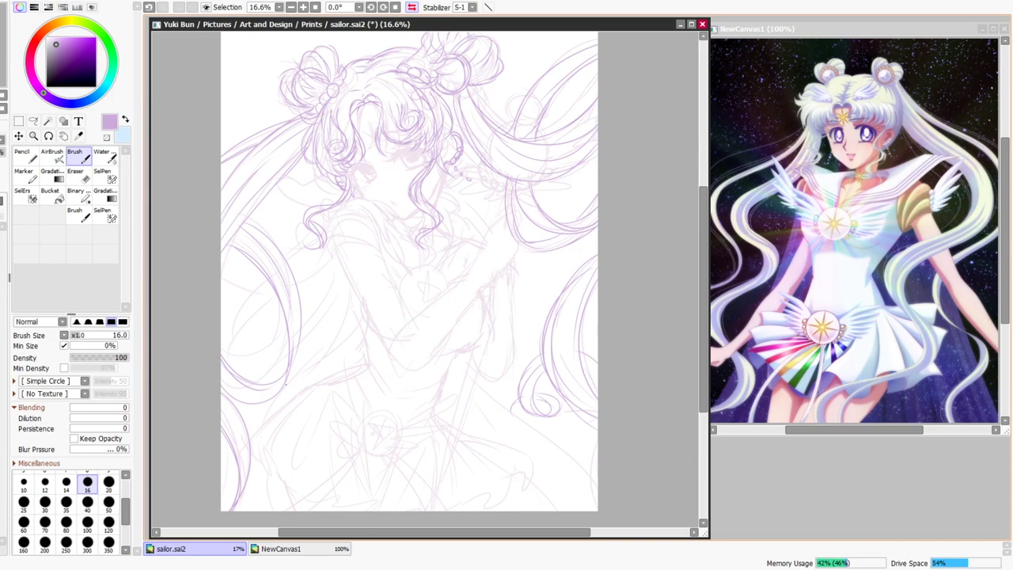
Undo the last two strokes and sketch the hair strand's tip in the lower canvas corner.
key("ctrl+z")
key("ctrl+z")
left_click_drag(237, 488, 222, 510)
Sketch the sailor collar's edges over the near shoulder and down toward the chest.
left_click_drag(387, 301, 363, 356)
scroll(326, 204, "up", 2)
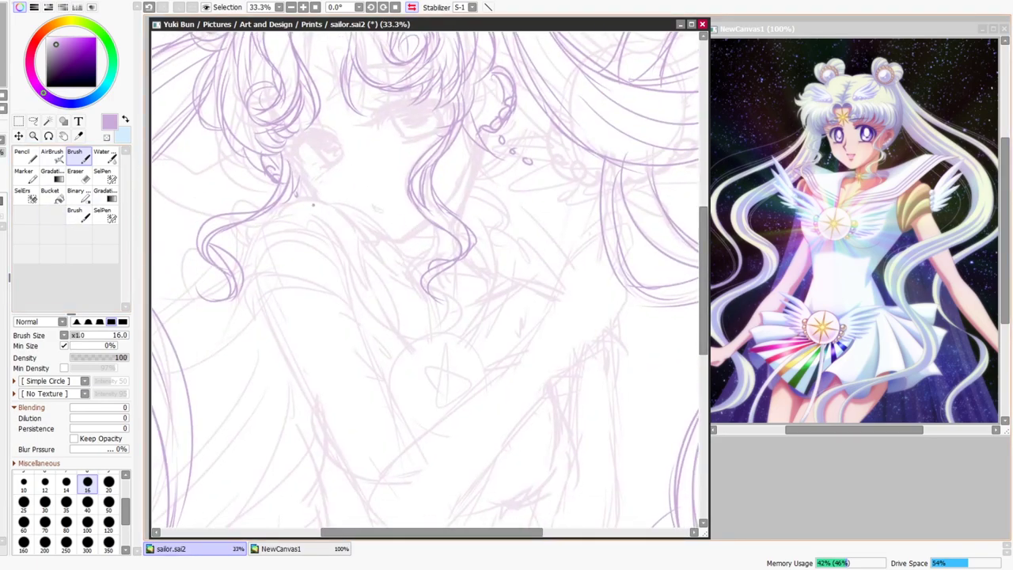
mouse_move(291, 199)
left_mouse_down()
mouse_move(377, 230)
mouse_move(405, 282)
left_mouse_up()
key("ctrl+z")
left_click_drag(374, 221, 436, 320)
mouse_move(257, 222)
left_mouse_down()
mouse_move(340, 229)
mouse_move(433, 313)
mouse_move(438, 333)
left_mouse_up()
key("ctrl+z")
left_click_drag(335, 223, 450, 331)
Clean the collar line at eraser size 100 and sketch the collar's V point and the neck lines.
key("e")
left_click_drag(359, 253, 376, 274)
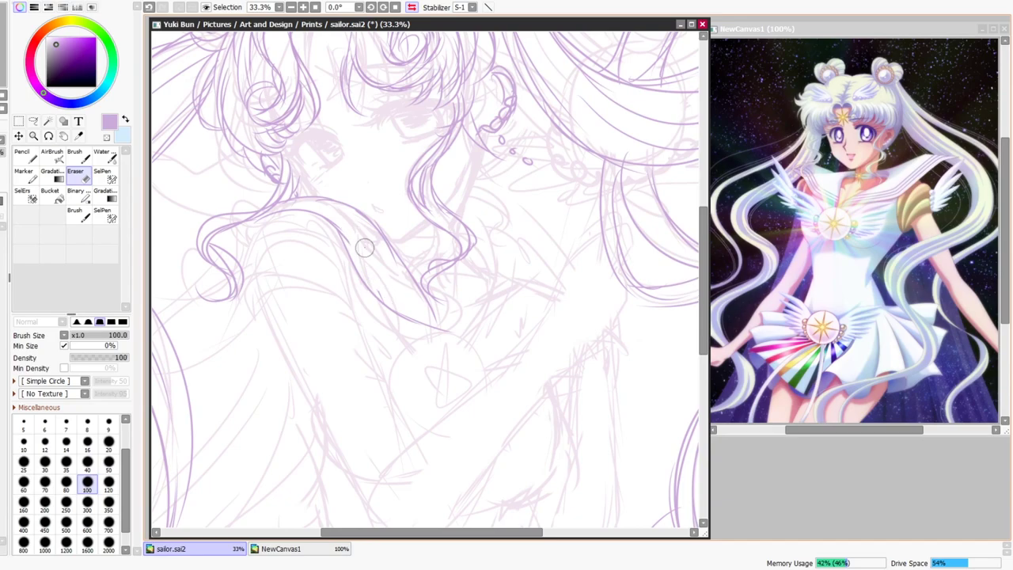
key("b")
left_click_drag(440, 326, 467, 291)
left_click_drag(468, 150, 448, 203)
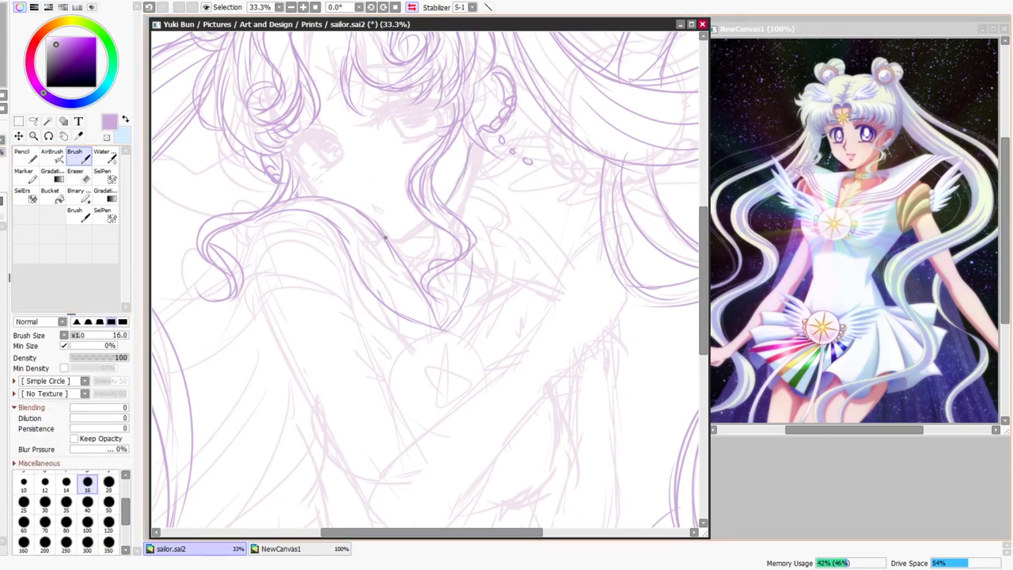
left_click_drag(475, 147, 464, 221)
mouse_move(397, 263)
left_mouse_down()
mouse_move(453, 242)
mouse_move(444, 327)
left_mouse_up()
Sketch the far side of the collar up to the far shoulder and erase overlapping lines.
mouse_move(518, 275)
left_mouse_down()
mouse_move(444, 332)
mouse_move(362, 268)
left_mouse_up()
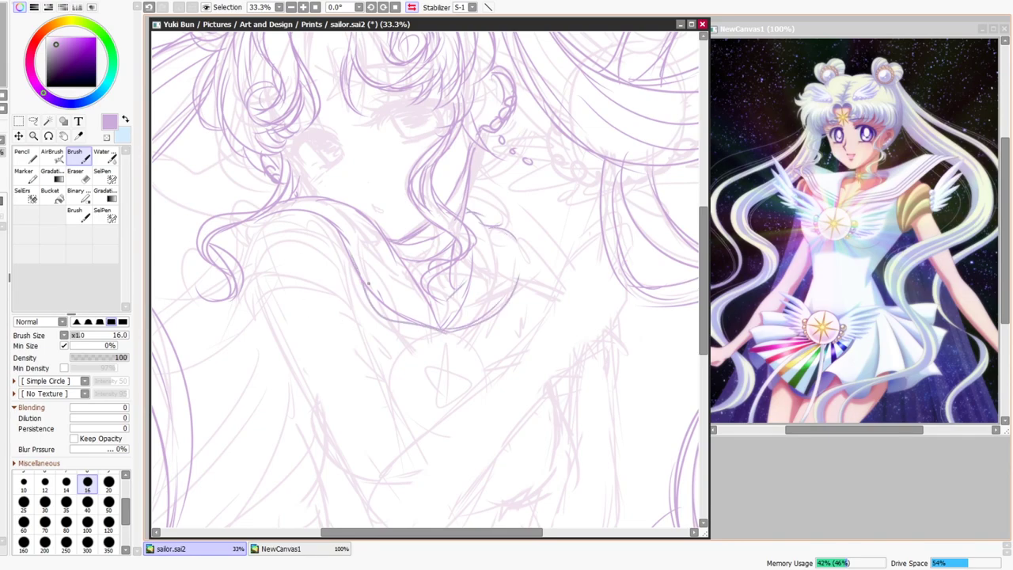
left_click_drag(486, 317, 528, 242)
key("e")
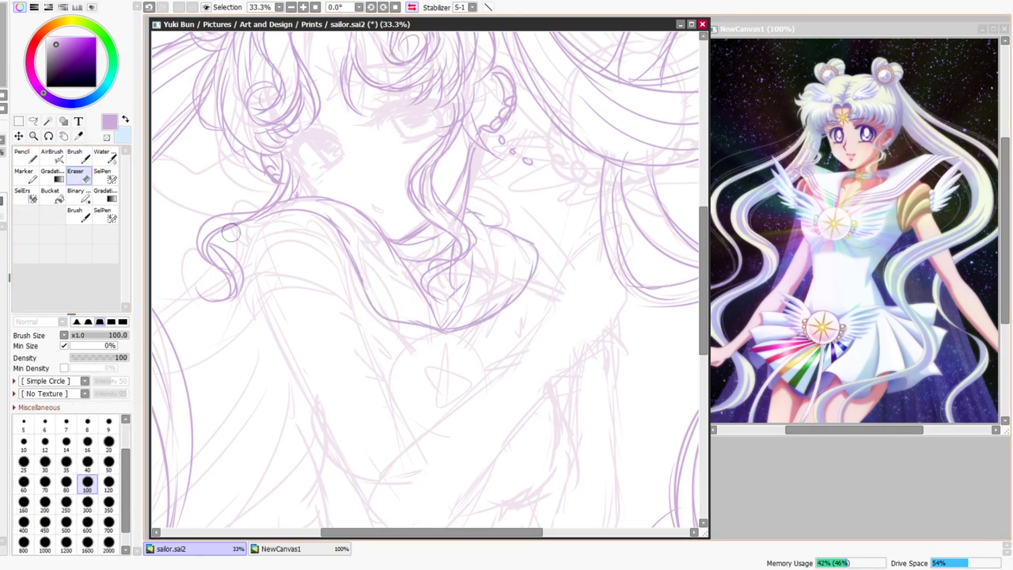
key("b")
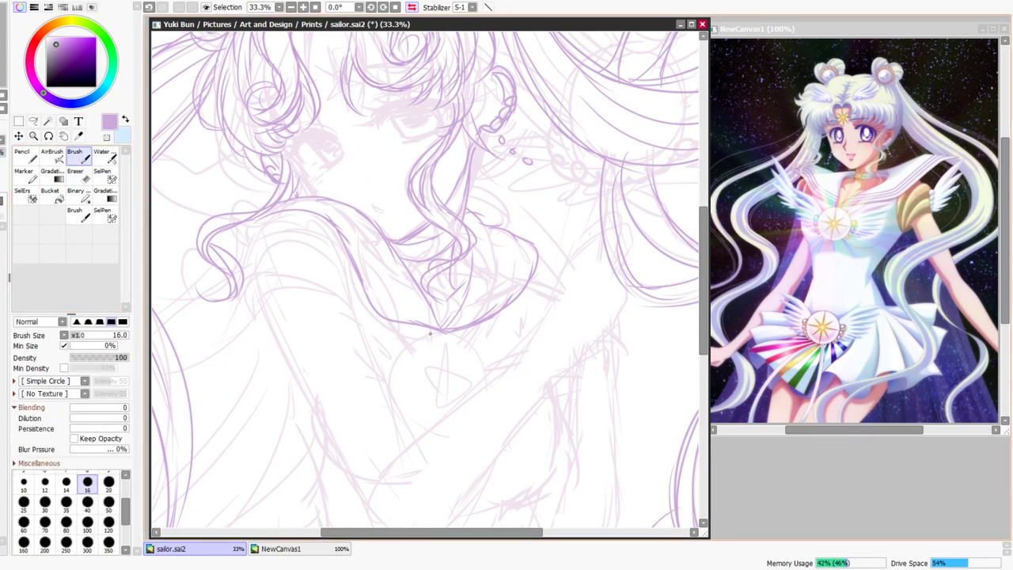
Sketch the layered sleeve bands on the near shoulder and the sleeve edge on the far shoulder.
mouse_move(358, 318)
left_mouse_down()
mouse_move(257, 255)
mouse_move(261, 319)
left_mouse_up()
left_click_drag(345, 279, 354, 315)
mouse_move(251, 245)
left_mouse_down()
mouse_move(313, 231)
mouse_move(356, 296)
left_mouse_up()
mouse_move(254, 247)
left_mouse_down()
mouse_move(239, 220)
mouse_move(342, 214)
left_mouse_up()
left_click_drag(339, 232, 353, 274)
left_click_drag(520, 310, 530, 339)
mouse_move(553, 250)
left_mouse_down()
mouse_move(528, 315)
mouse_move(562, 303)
left_mouse_up()
Sketch the feather ornament behind the near shoulder and add strands beside the far side of the neck.
left_click_drag(255, 210, 205, 151)
key("Page_Down")
mouse_move(290, 239)
left_mouse_down()
mouse_move(253, 176)
mouse_move(241, 204)
left_mouse_up()
left_click_drag(287, 248, 244, 231)
left_click_drag(459, 217, 487, 238)
left_click_drag(477, 169, 460, 205)
left_click_drag(497, 147, 451, 254)
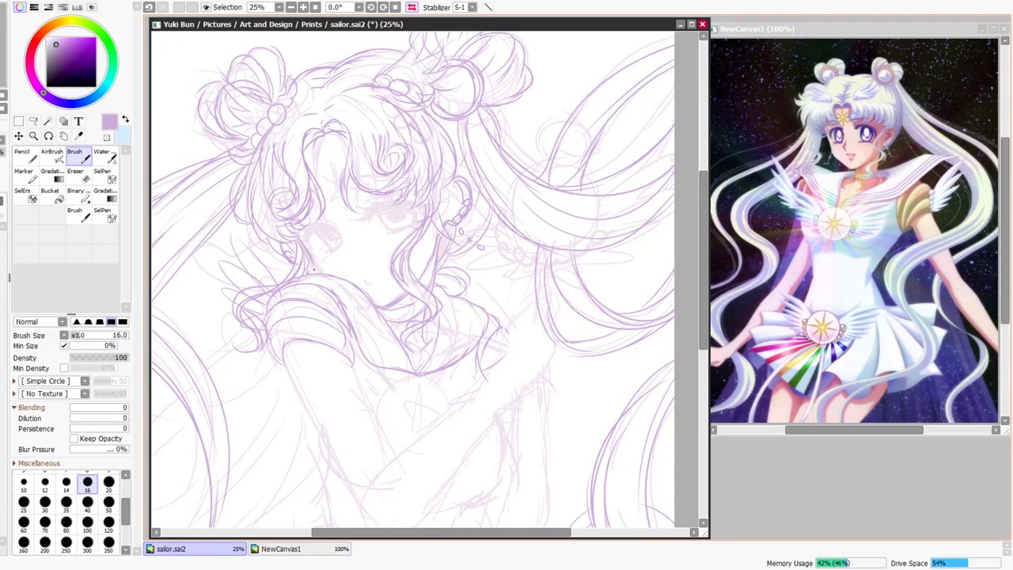
Restore the unflipped view and correct the far shoulder's collar corner using the eraser at size 100.
left_click_drag(302, 250, 286, 71)
key("Page_Down")
key("Page_Down")
key("Page_Down")
key("h")
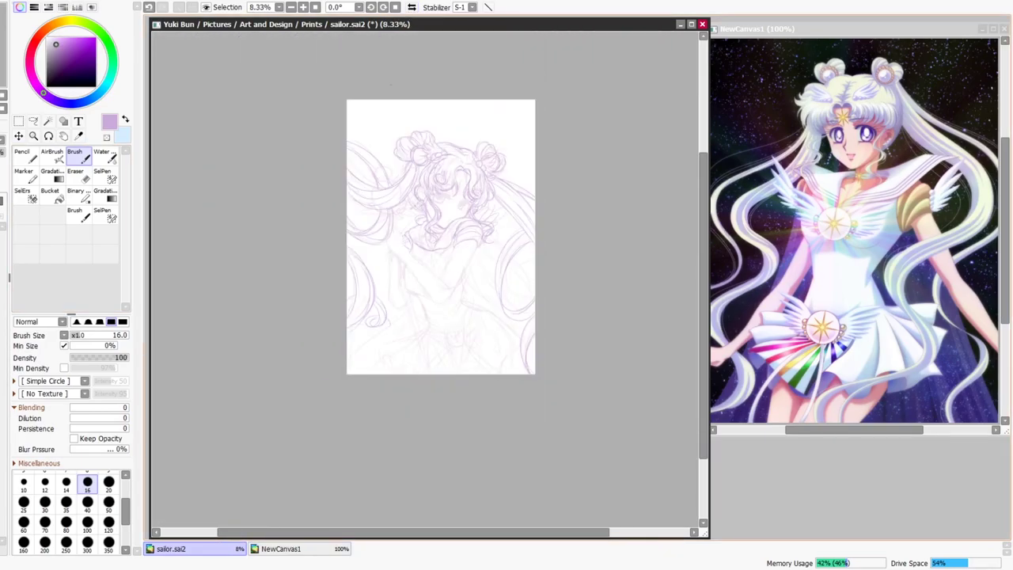
scroll(453, 190, "up", 4)
key("e")
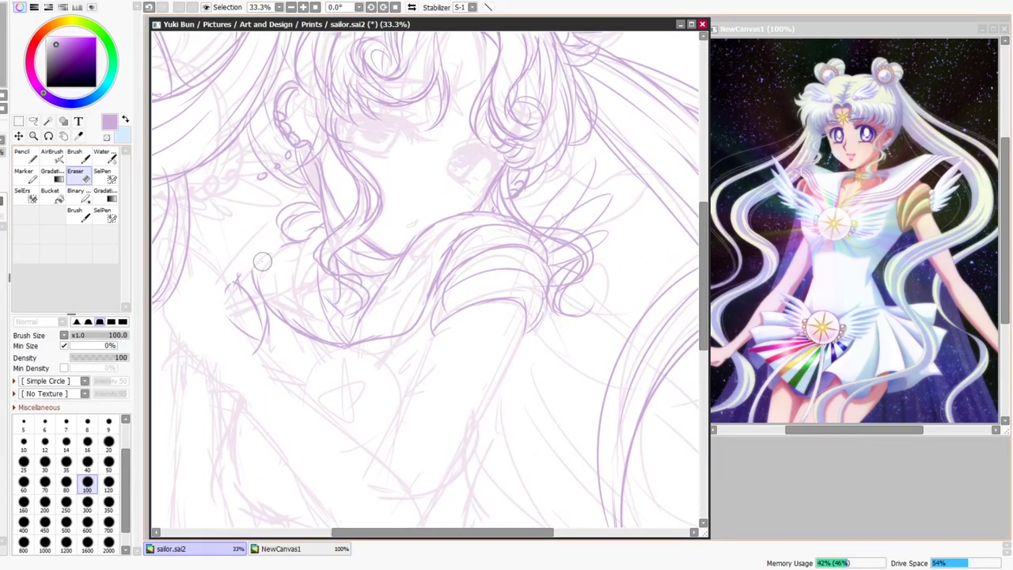
key("b")
key("ctrl+z")
Sketch both outlines of the near upper arm from the sleeve down to the elbow.
left_click_drag(437, 329, 387, 440)
left_click_drag(519, 336, 457, 443)
key("ctrl+z")
left_click_drag(471, 474, 495, 361)
left_click_drag(550, 218, 444, 419)
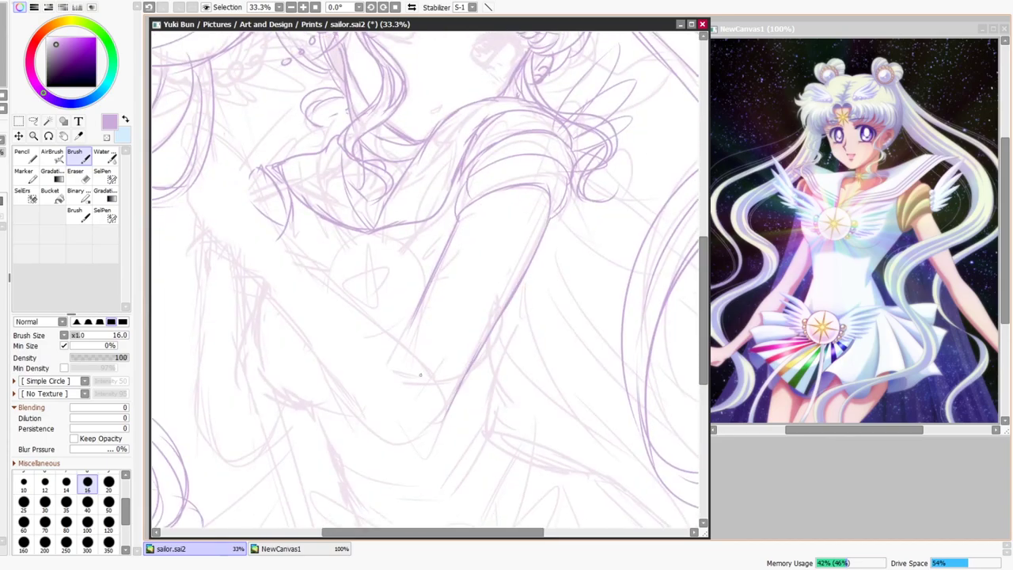
Sketch the forearm crossing the torso and close the bent elbow.
left_click_drag(280, 231, 377, 321)
left_click_drag(334, 296, 454, 397)
mouse_move(237, 257)
left_mouse_down()
mouse_move(276, 308)
mouse_move(439, 451)
left_mouse_up()
left_click_drag(438, 446, 462, 394)
scroll(405, 331, "down", 3)
left_click_drag(405, 331, 394, 290)
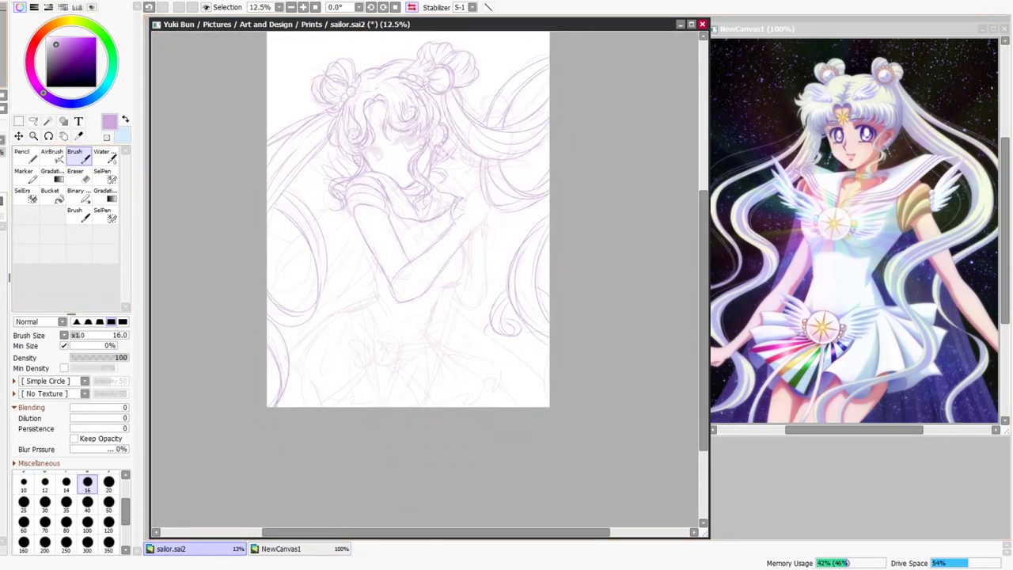
Sketch the near side of the torso behind the upper arm, from the armpit down to the waist.
key("h")
scroll(394, 290, "up", 2)
left_click_drag(307, 204, 326, 277)
key("ctrl+z")
left_click_drag(288, 168, 320, 307)
scroll(424, 279, "down", 3)
scroll(425, 278, "up", 1)
scroll(504, 200, "up", 1)
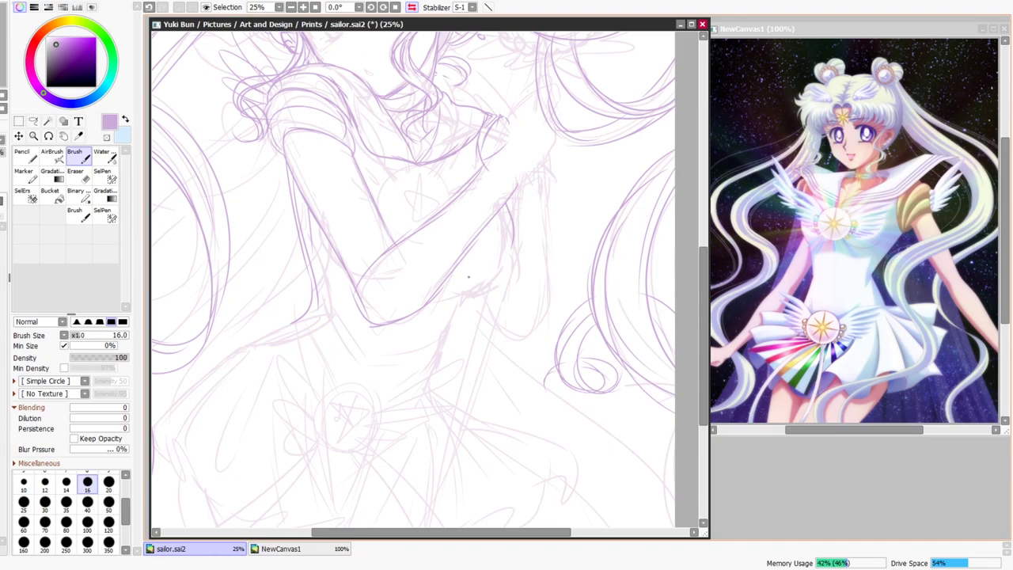
Sketch the bust contour curving out from beneath the forearm and back under it.
left_click_drag(508, 206, 504, 274)
key("ctrl+z")
mouse_move(507, 201)
left_mouse_down()
mouse_move(521, 247)
mouse_move(498, 275)
left_mouse_up()
left_click_drag(451, 277, 468, 282)
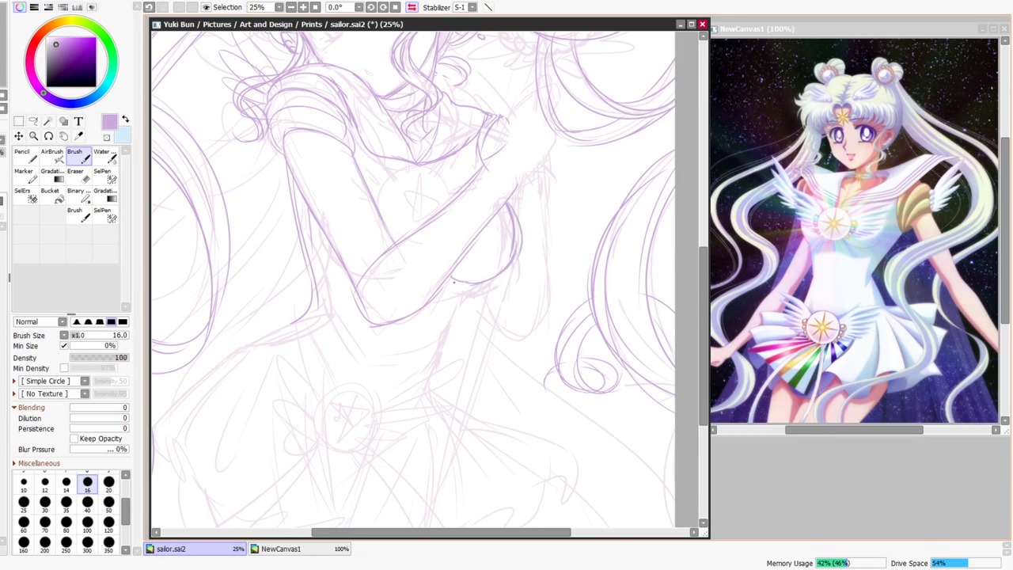
Sketch the far waist line below the bust and the curved lower edge of the bodice.
key("alt+Tab")
key("alt+Tab")
left_click_drag(474, 285, 440, 346)
left_click_drag(317, 302, 383, 378)
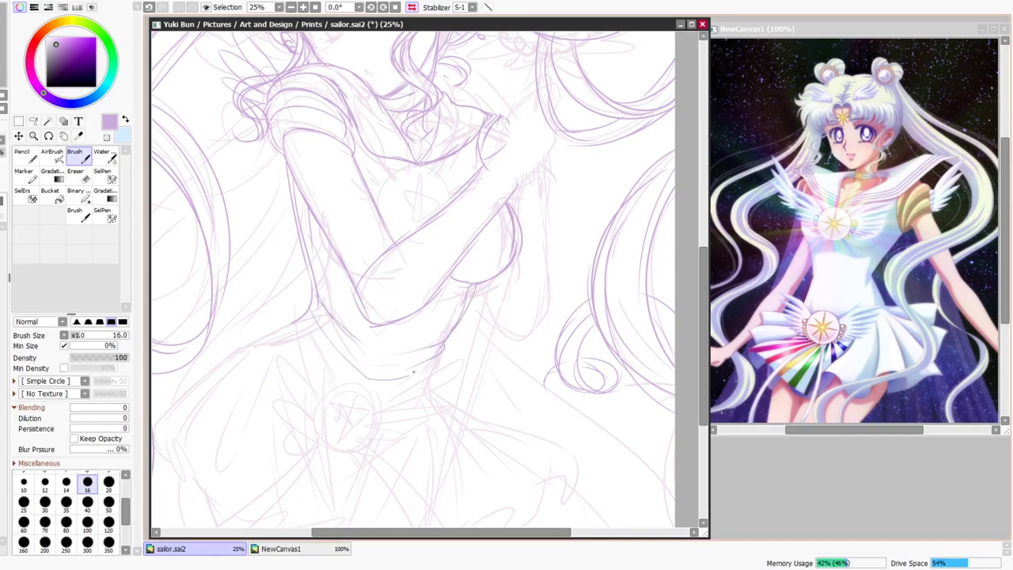
scroll(438, 358, "down", 3)
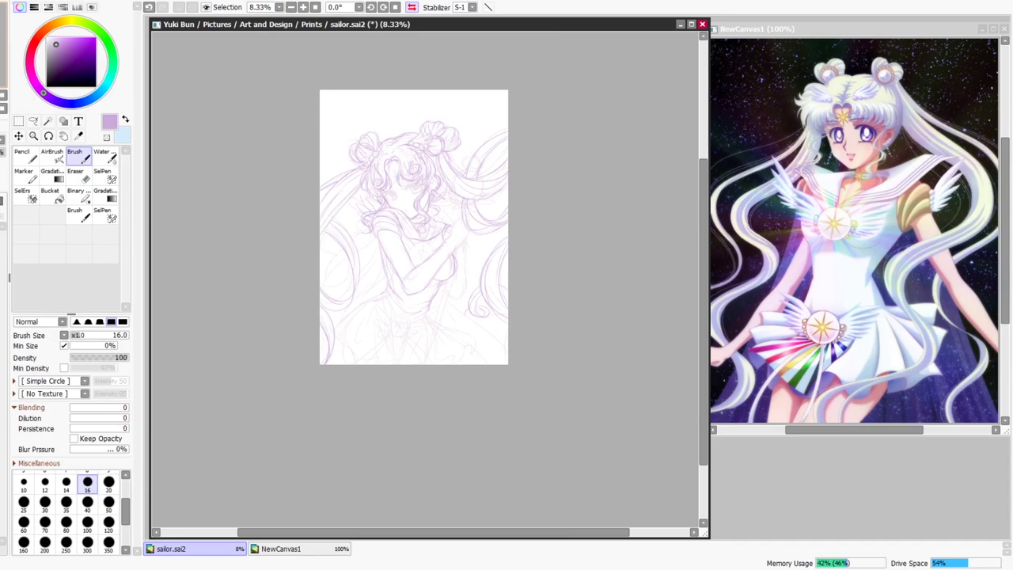
scroll(424, 279, "up", 2)
scroll(447, 365, "down", 1)
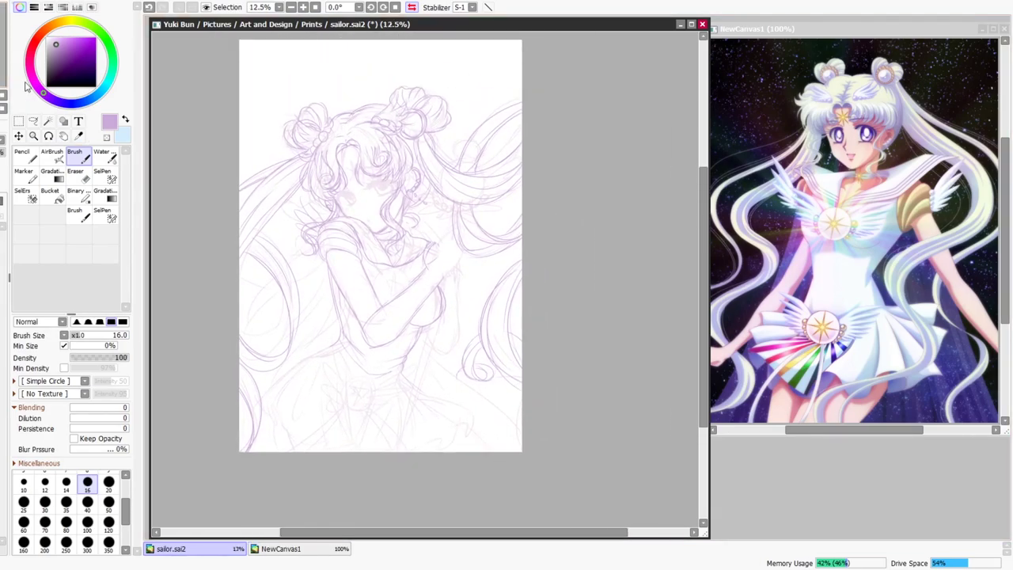
scroll(307, 348, "up", 1)
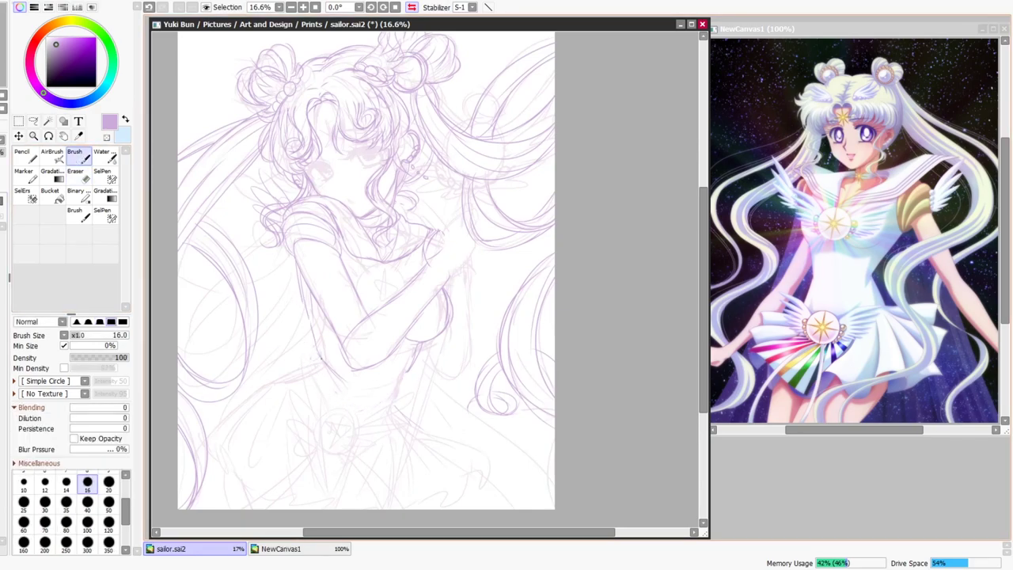
left_click_drag(410, 378, 387, 401)
Mirror the view and erase the bust contour and waist lines with an enlarged eraser.
key("h")
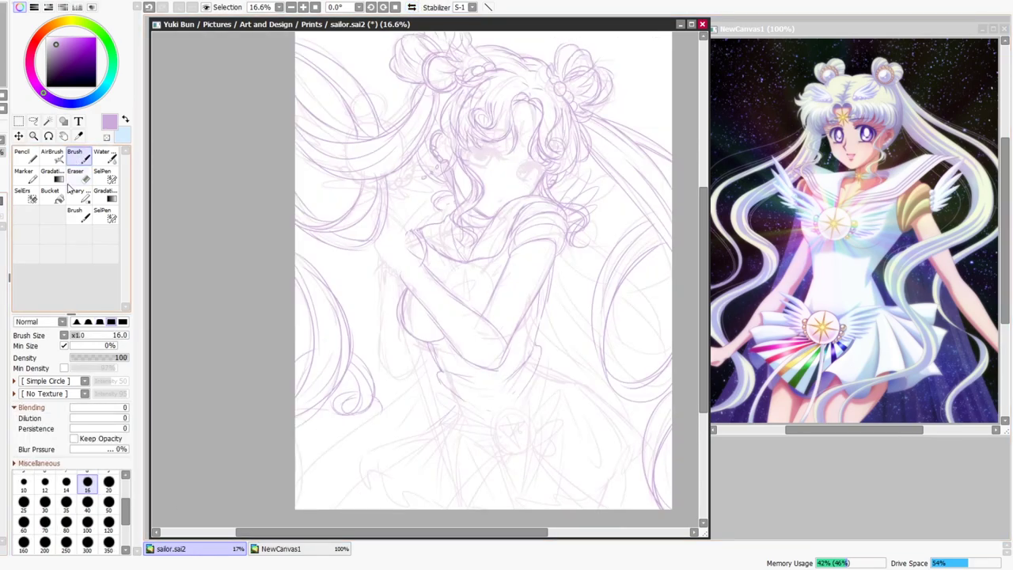
key("e")
left_click_drag(435, 347, 462, 381)
key("]")
key("]")
key("]")
key("]")
key("]")
key("b")
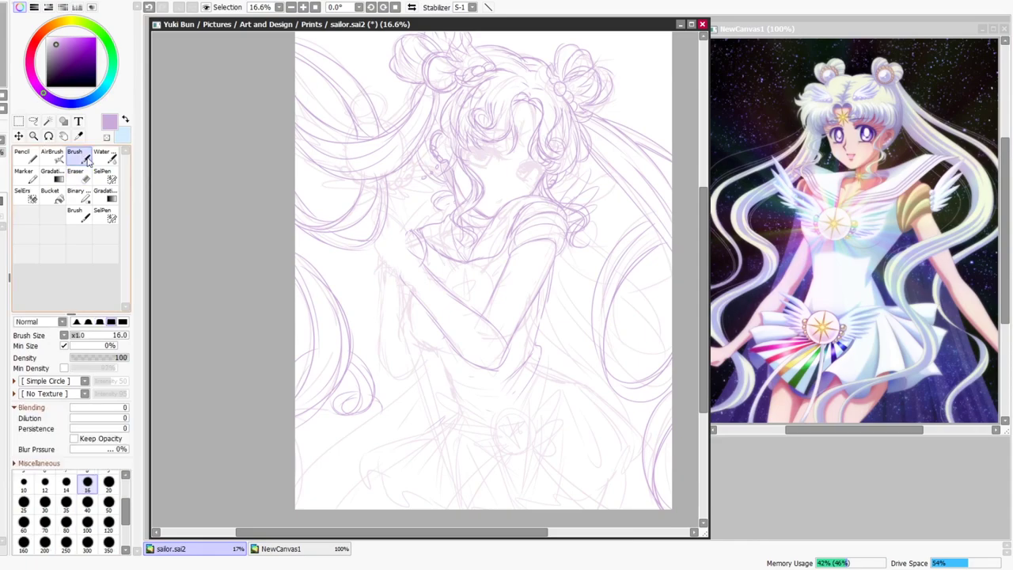
Redraw the far side of the bust and waist, and sketch long fold lines down the front of the skirt.
left_click_drag(434, 336, 451, 382)
left_click_drag(528, 383, 481, 444)
left_click_drag(516, 409, 459, 486)
mouse_move(545, 356)
left_mouse_down()
mouse_move(559, 442)
mouse_move(532, 484)
left_mouse_up()
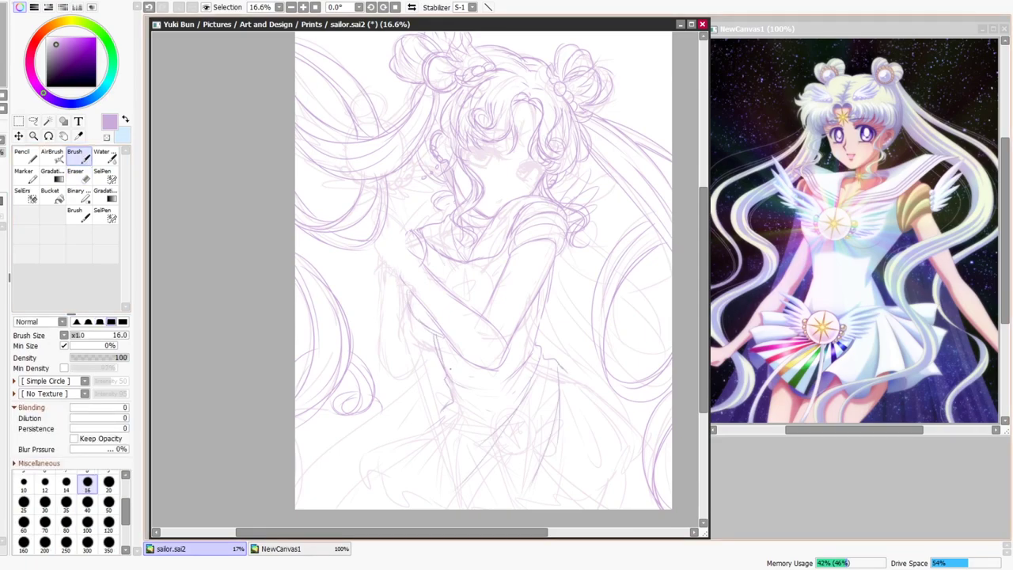
Restore the unflipped view and sketch the near side of the skirt with its outer edge, folds and hem.
key("h")
left_click_drag(403, 416, 399, 499)
mouse_move(284, 379)
left_mouse_down()
mouse_move(261, 445)
mouse_move(317, 489)
left_mouse_up()
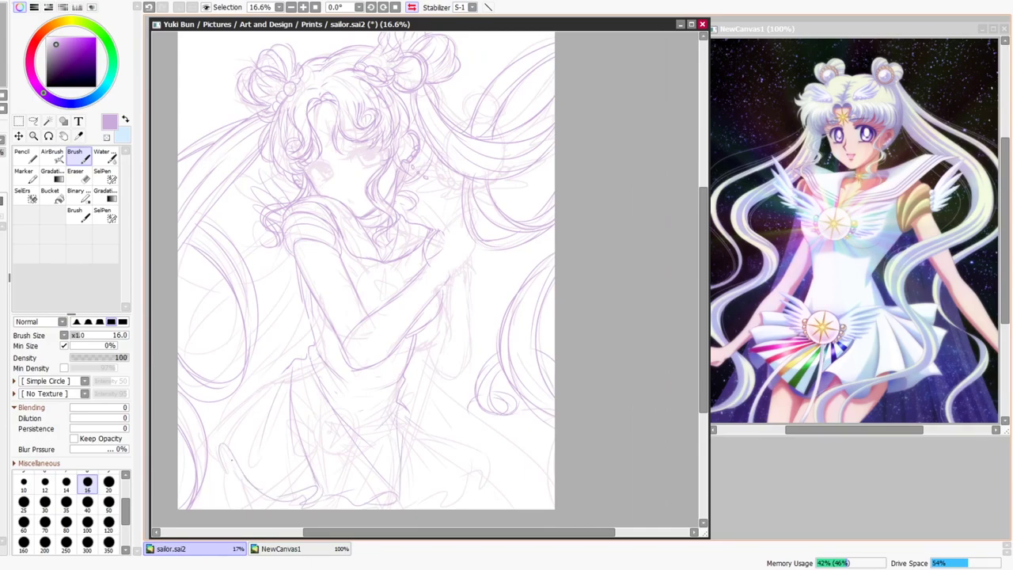
left_click_drag(283, 373, 224, 435)
left_click_drag(277, 409, 266, 468)
Sketch the far side of the skirt with its flared edge and wavy hem, plus a crease at the waist.
left_click_drag(452, 473, 401, 500)
mouse_move(405, 414)
left_mouse_down()
mouse_move(457, 465)
mouse_move(454, 476)
left_mouse_up()
left_click_drag(418, 500, 436, 488)
left_click_drag(367, 403, 386, 400)
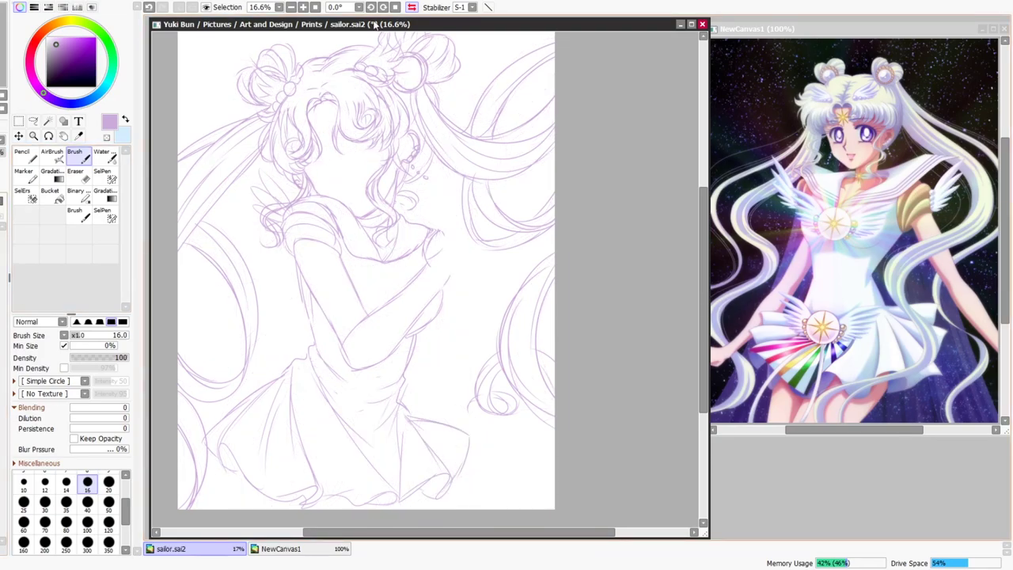
Mirror the view, erase the crossed arm's lines and sketch the bust contours across the torso.
left_click(412, 7)
key("e")
mouse_move(416, 237)
left_mouse_down()
mouse_move(415, 262)
mouse_move(475, 348)
mouse_move(493, 288)
mouse_move(546, 316)
left_mouse_up()
key("b")
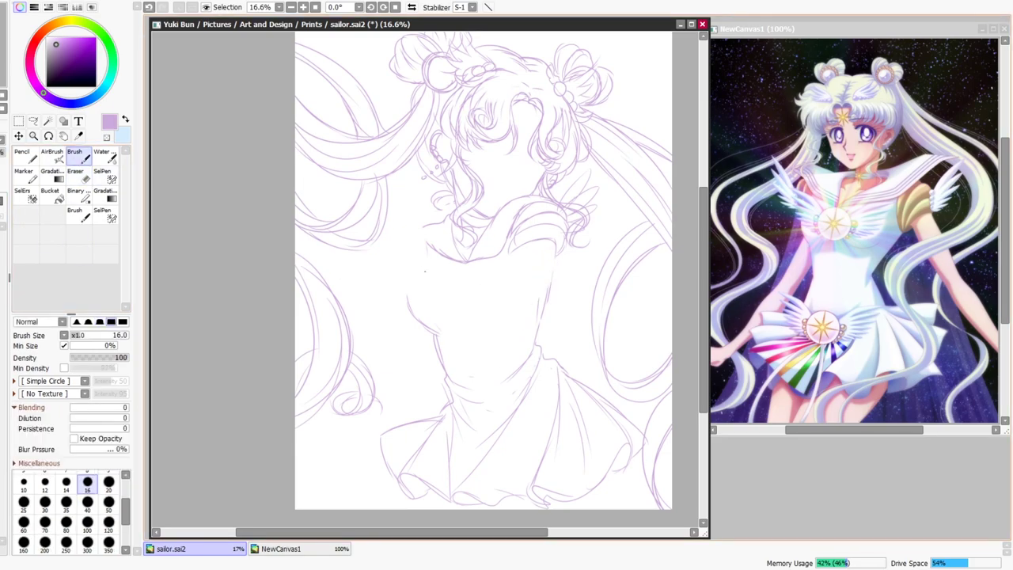
mouse_move(411, 273)
left_mouse_down()
mouse_move(426, 328)
mouse_move(524, 281)
left_mouse_up()
Lasso the torso and skirt, rotate and shift them slightly, and restore the unflipped view.
key("l")
mouse_move(437, 336)
left_mouse_down()
mouse_move(634, 476)
mouse_move(443, 362)
mouse_move(529, 294)
left_mouse_up()
key("ctrl+t")
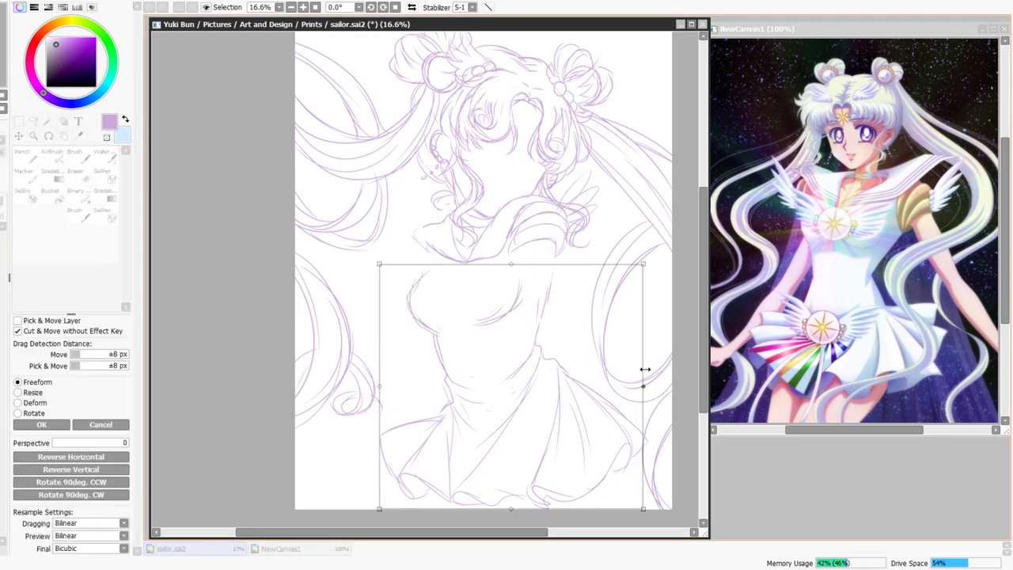
left_click_drag(667, 360, 662, 335)
mouse_move(546, 369)
left_mouse_down()
mouse_move(566, 365)
mouse_move(538, 368)
left_mouse_up()
key("Page_Down")
key("Return")
key("Return")
key("h")
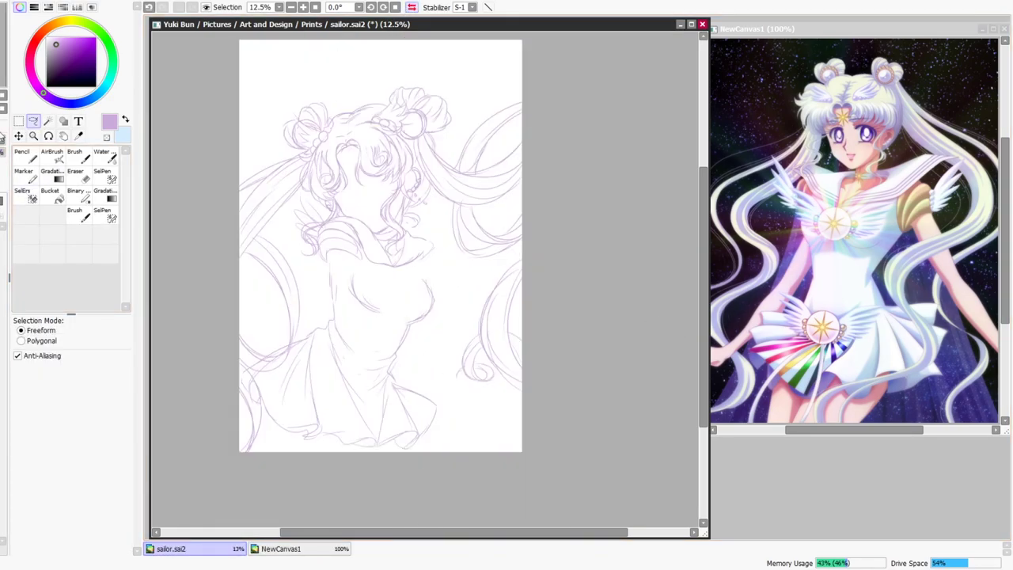
Sketch the far arm's outline and, in mirrored view, long curved ribbon strokes sweeping out beside the skirt.
key("b")
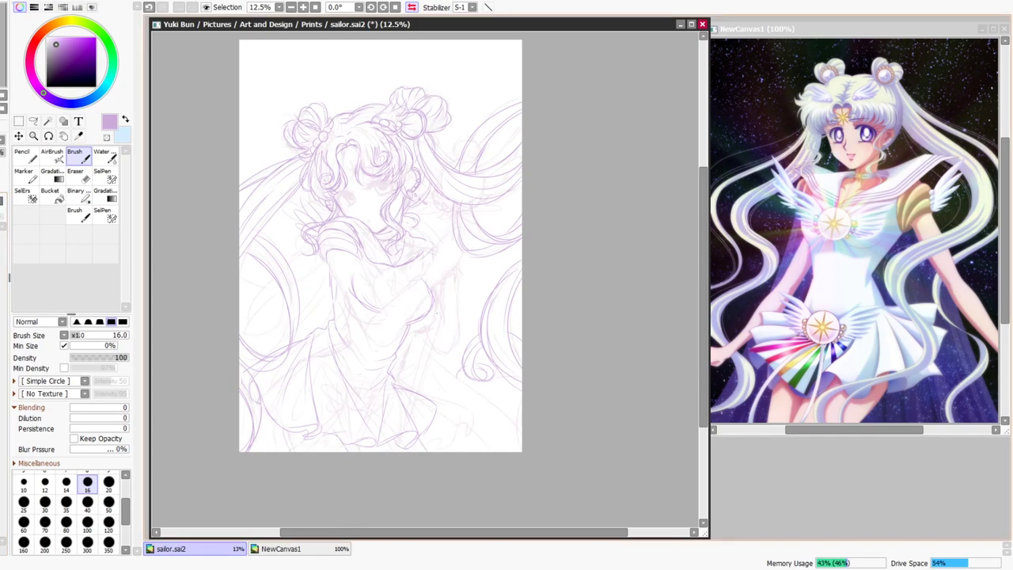
left_click_drag(457, 273, 452, 334)
left_click(412, 7)
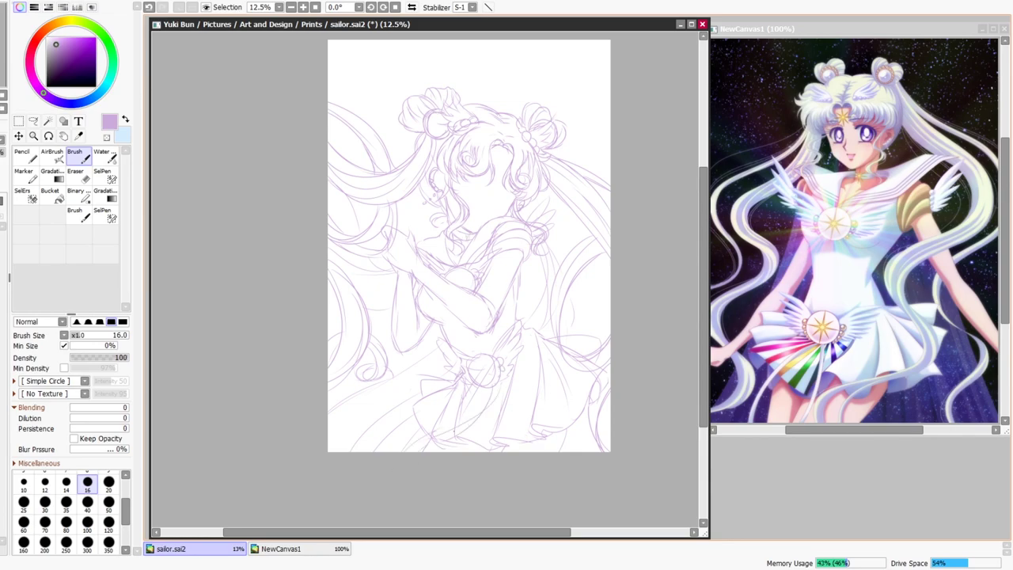
left_click_drag(439, 388, 353, 430)
left_click_drag(397, 402, 370, 428)
left_click_drag(432, 393, 380, 412)
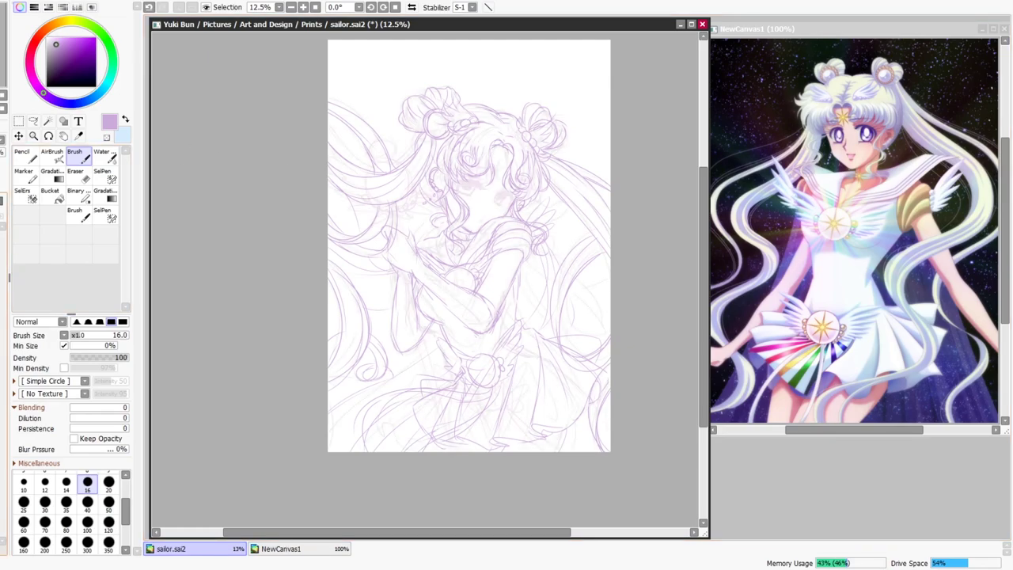
Reduce the eraser to size 700, undoing the last edit, and save the drawing.
key("e")
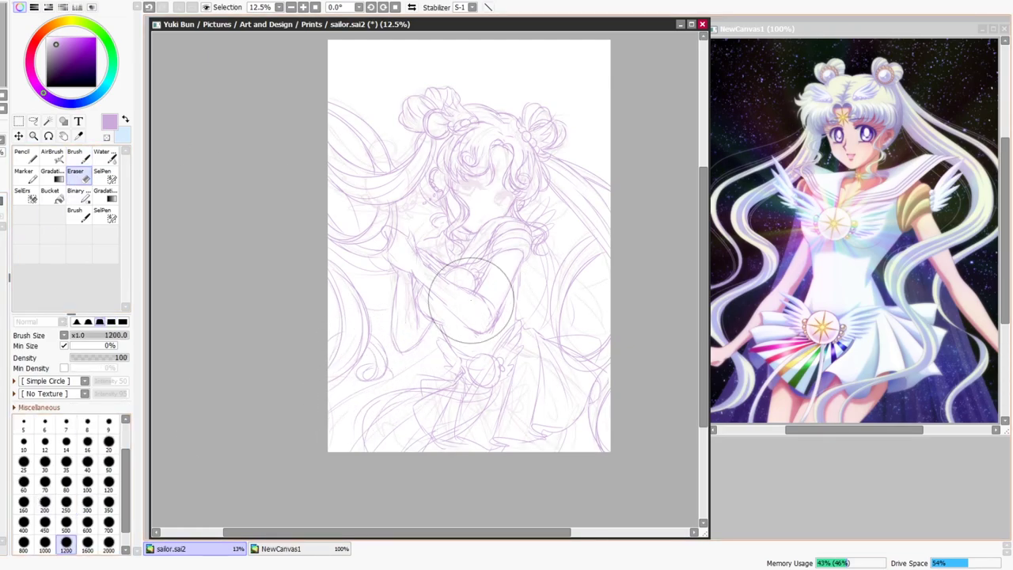
key("bracketleft")
key("bracketleft")
key("bracketleft")
key("ctrl+z")
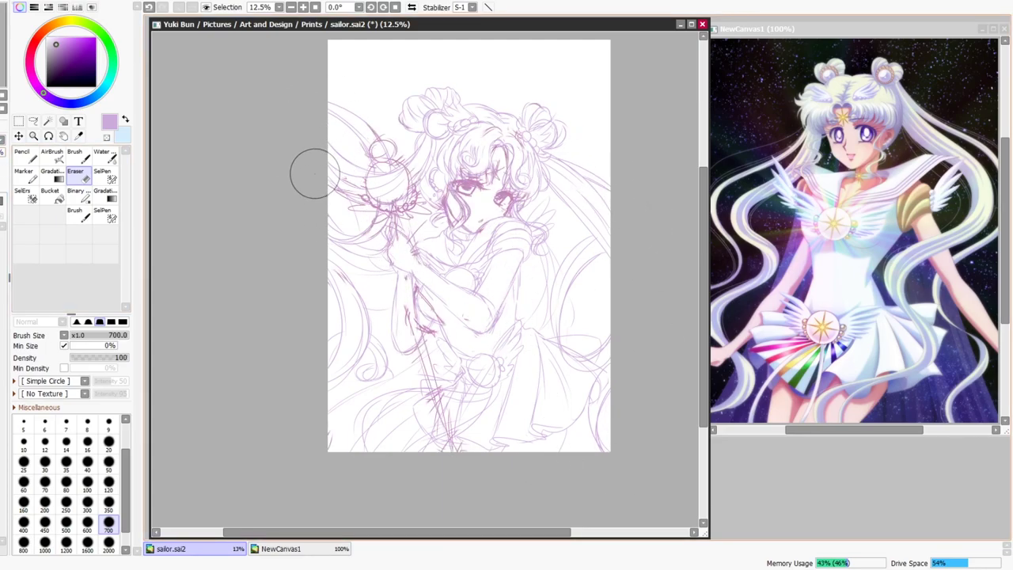
key("ctrl+s")
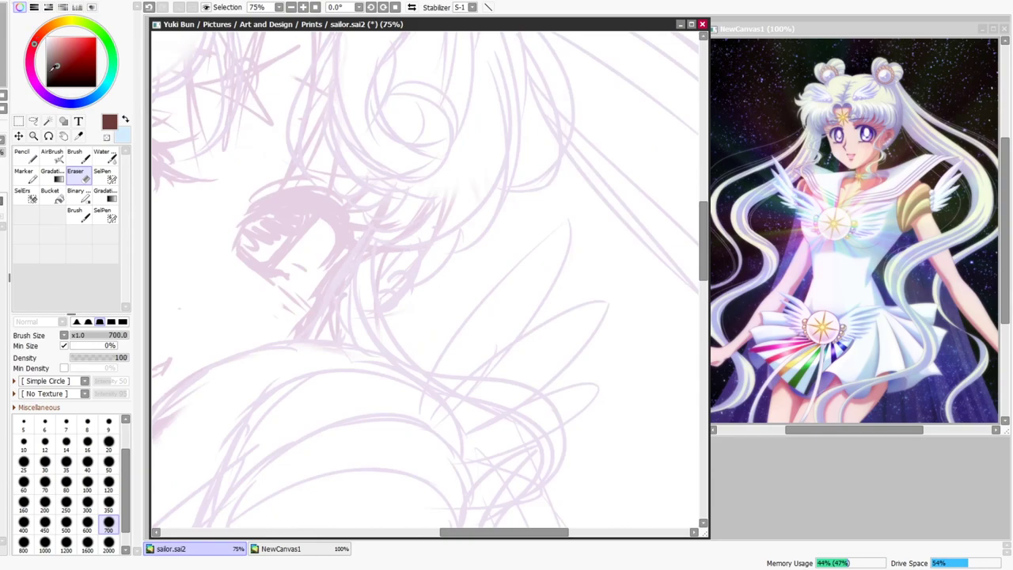
Choose a dark reddish brown and line the lower lid of the eye above the near shoulder with the brush at size 14.
left_click(52, 72)
left_click(35, 42)
scroll(322, 226, "up", 2)
mouse_move(322, 225)
left_mouse_down()
mouse_move(599, 253)
mouse_move(467, 264)
left_mouse_up()
left_click(77, 156)
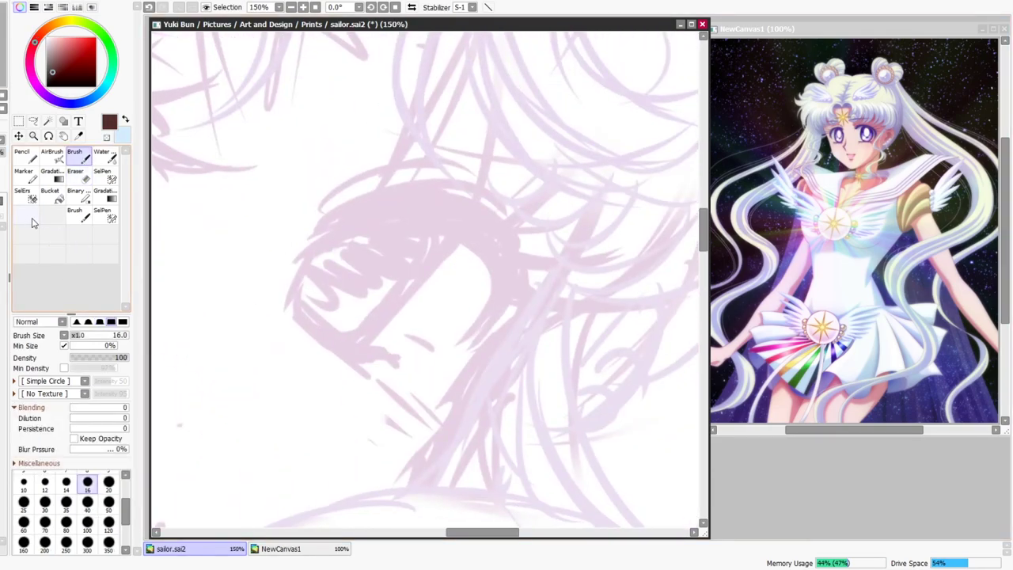
key("bracketleft")
left_click_drag(291, 319, 366, 373)
mouse_move(291, 312)
left_mouse_down()
mouse_move(356, 359)
mouse_move(395, 357)
left_mouse_up()
Line the inner edge of the upper eyelid in an arc from the inner corner toward the outer corner.
left_click_drag(292, 312, 329, 237)
key("ctrl+z")
left_click_drag(294, 310, 359, 216)
key("ctrl+z")
key("ctrl+z")
left_click_drag(311, 246, 470, 230)
left_click_drag(345, 228, 495, 277)
Line the eyelid's outer end, curving it down into a tapered point beside the eye.
left_click_drag(488, 251, 478, 323)
key("ctrl+z")
left_click_drag(496, 274, 446, 344)
key("ctrl+z")
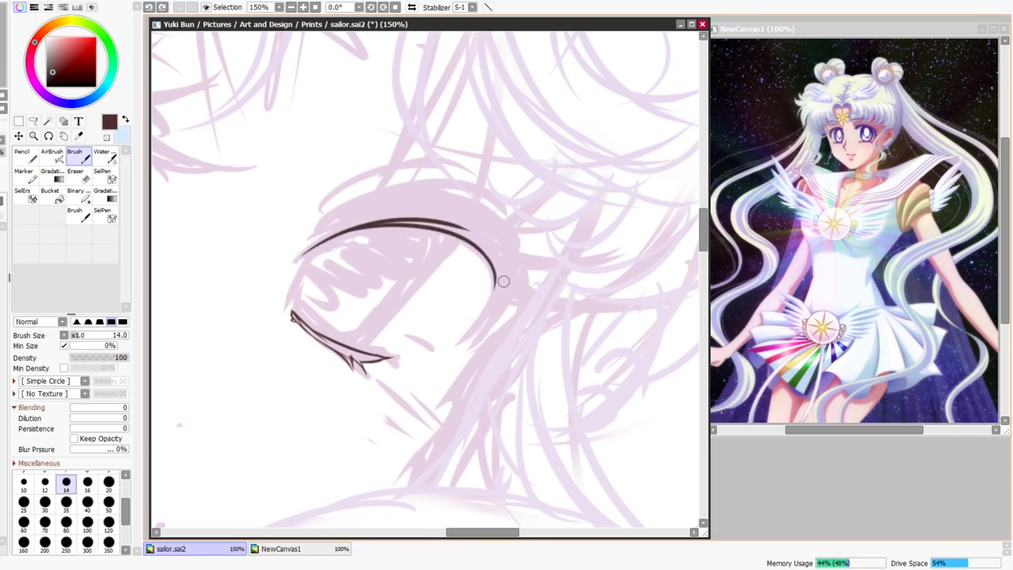
mouse_move(496, 280)
left_mouse_down()
mouse_move(437, 348)
mouse_move(454, 345)
mouse_move(496, 285)
left_mouse_up()
key("ctrl+z")
key("ctrl+z")
left_click_drag(464, 347, 513, 315)
left_click_drag(525, 299, 478, 340)
key("ctrl+z")
Reduce the brush to size 10 and line the outer edge of the thick upper lash band.
key("bracketleft")
key("bracketleft")
mouse_move(301, 255)
left_mouse_down()
mouse_move(339, 227)
mouse_move(331, 229)
left_mouse_up()
key("ctrl+z")
mouse_move(306, 252)
left_mouse_down()
mouse_move(338, 216)
mouse_move(479, 182)
left_mouse_up()
key("ctrl+z")
key("ctrl+z")
mouse_move(337, 205)
left_mouse_down()
mouse_move(516, 217)
mouse_move(510, 226)
mouse_move(530, 261)
mouse_move(524, 304)
left_mouse_up()
key("ctrl+z")
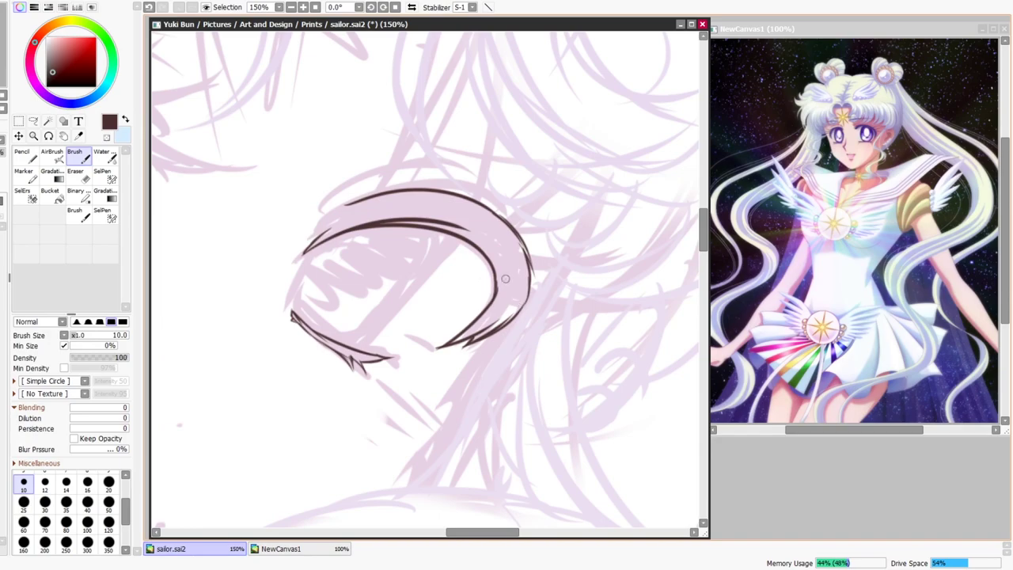
Draw short pointed lashes at the inner corner of the upper lash band.
left_click_drag(436, 188, 301, 221)
left_click_drag(340, 205, 300, 248)
key("ctrl+z")
left_click_drag(339, 208, 307, 236)
left_click_drag(327, 217, 305, 233)
Draw four curved, tapering lashes fanning out from the outer side of the upper lash band.
mouse_move(457, 196)
left_mouse_down()
mouse_move(556, 185)
mouse_move(544, 191)
left_mouse_up()
key("ctrl+z")
left_click_drag(493, 210, 552, 190)
key("ctrl+z")
left_click_drag(494, 216, 544, 200)
left_click_drag(512, 234, 576, 225)
mouse_move(526, 258)
left_mouse_down()
mouse_move(543, 274)
mouse_move(600, 280)
left_mouse_up()
mouse_move(511, 311)
left_mouse_down()
mouse_move(541, 319)
mouse_move(611, 316)
left_mouse_up()
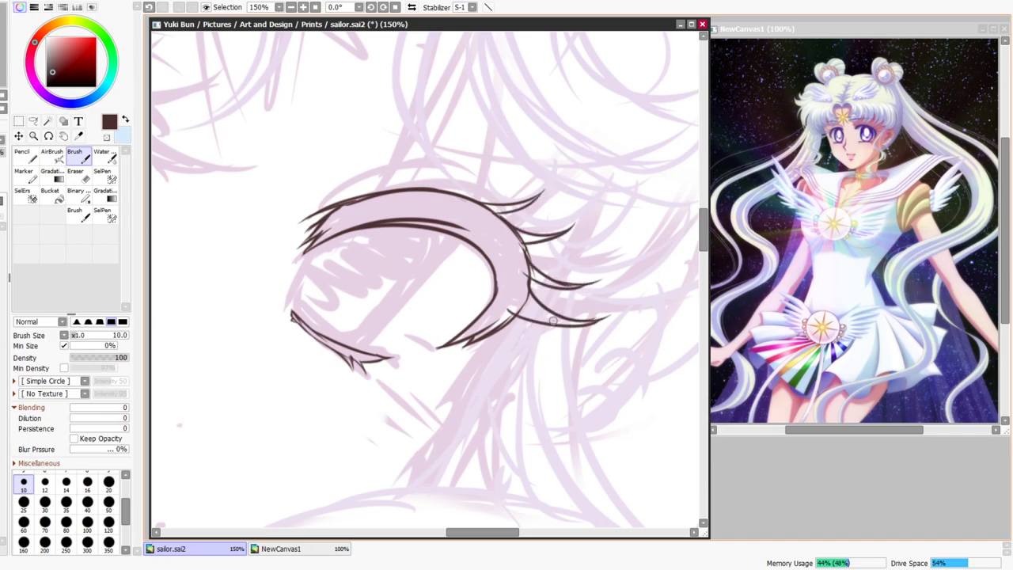
key("ctrl+z")
Outline both sides of the iris between the lids and add a parallel inner rim.
left_click_drag(291, 316, 294, 278)
left_click_drag(292, 315, 306, 250)
left_click_drag(364, 349, 413, 299)
left_click_drag(365, 345, 428, 279)
key("ctrl+z")
left_click_drag(437, 232, 428, 289)
key("ctrl+z")
mouse_move(436, 230)
left_mouse_down()
mouse_move(419, 295)
mouse_move(432, 230)
left_mouse_up()
key("ctrl+z")
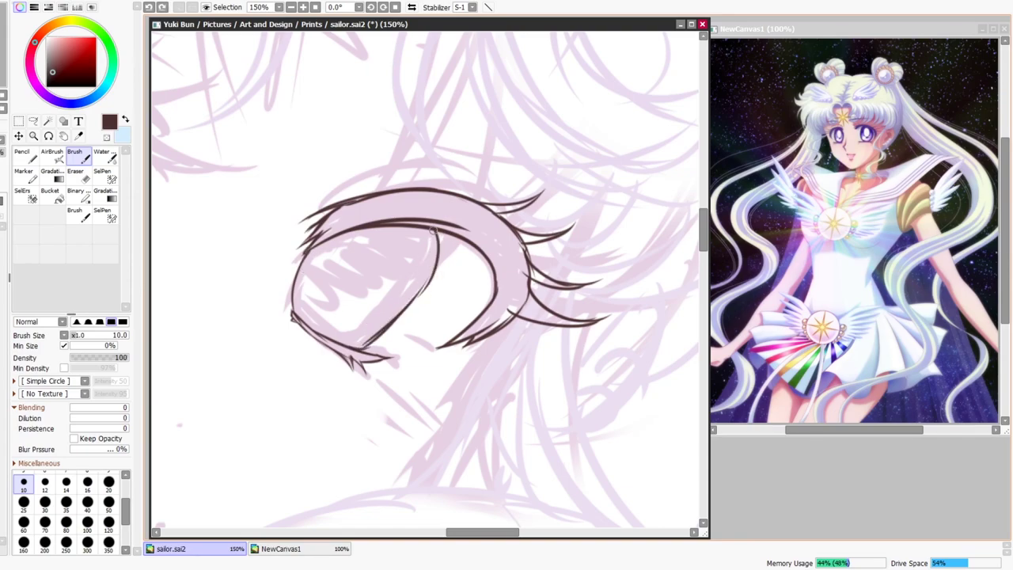
left_click_drag(434, 273, 398, 314)
mouse_move(321, 250)
left_mouse_down()
mouse_move(314, 319)
mouse_move(291, 323)
mouse_move(345, 334)
mouse_move(390, 301)
mouse_move(421, 238)
mouse_move(430, 252)
mouse_move(427, 262)
mouse_move(319, 258)
left_mouse_up()
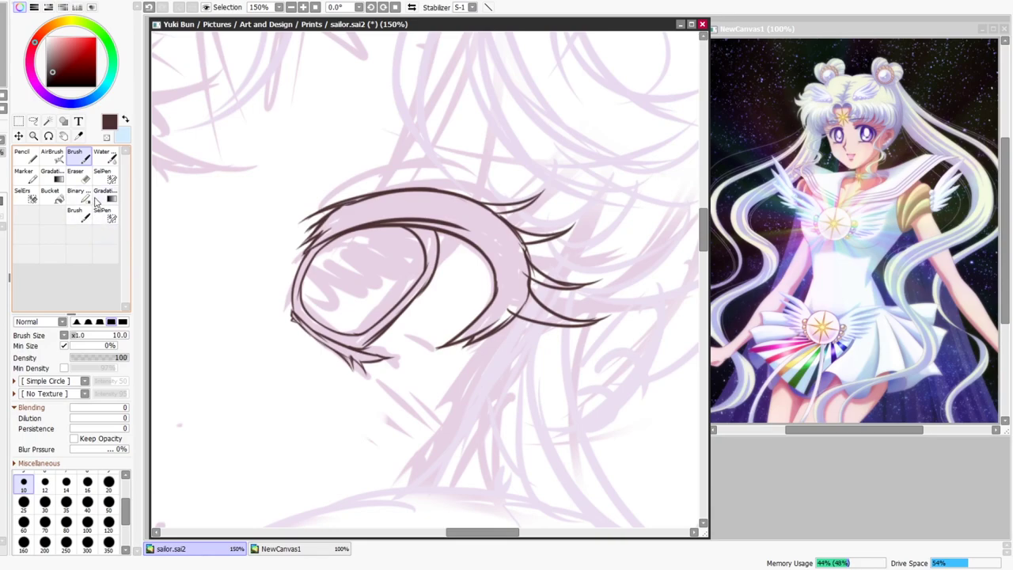
Bucket-fill the upper lash band, outer lashes, lower lid and iris rim with dark brown.
key("Page_Down")
key("Page_Down")
key("Page_Down")
key("Page_Down")
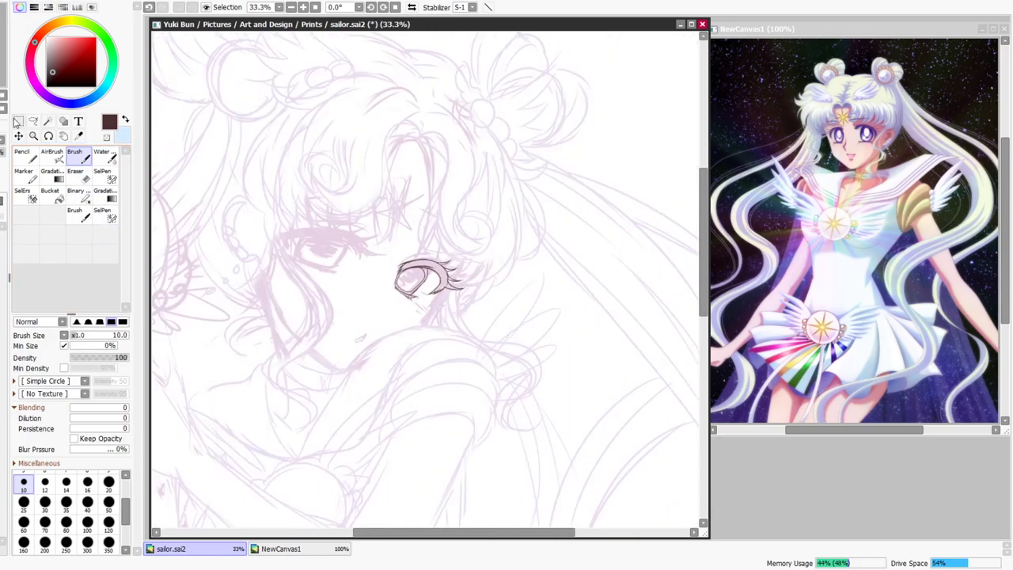
key("Page_Up")
key("Page_Up")
left_click(51, 195)
left_click(466, 273)
left_click(487, 297)
left_click(484, 279)
left_click(478, 260)
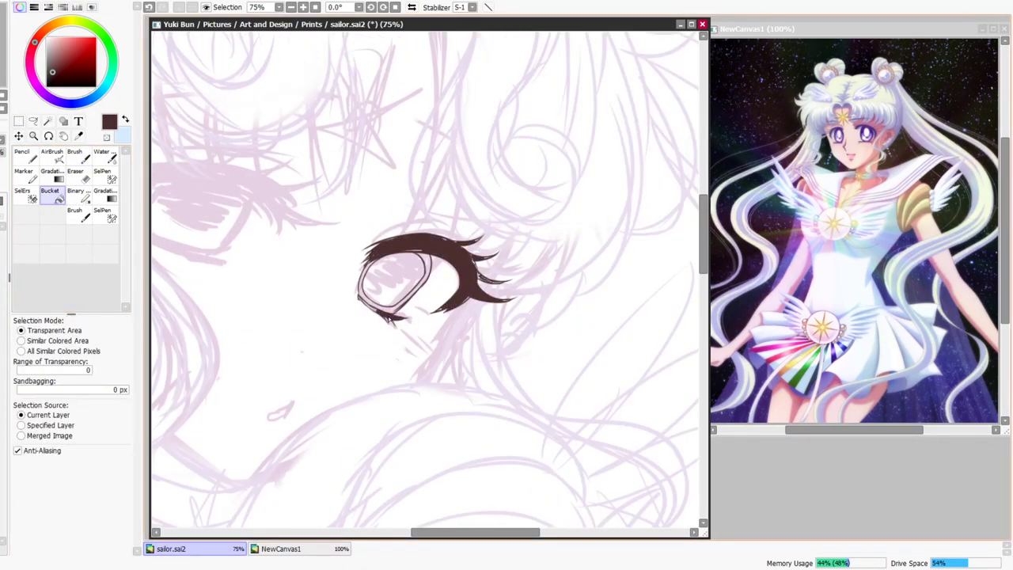
left_click(372, 309)
Flip the view and paint over the unfilled gaps in the lashes and lower lid, adding tiny lash marks at the lid's open end.
key("minus")
key("minus")
key("minus")
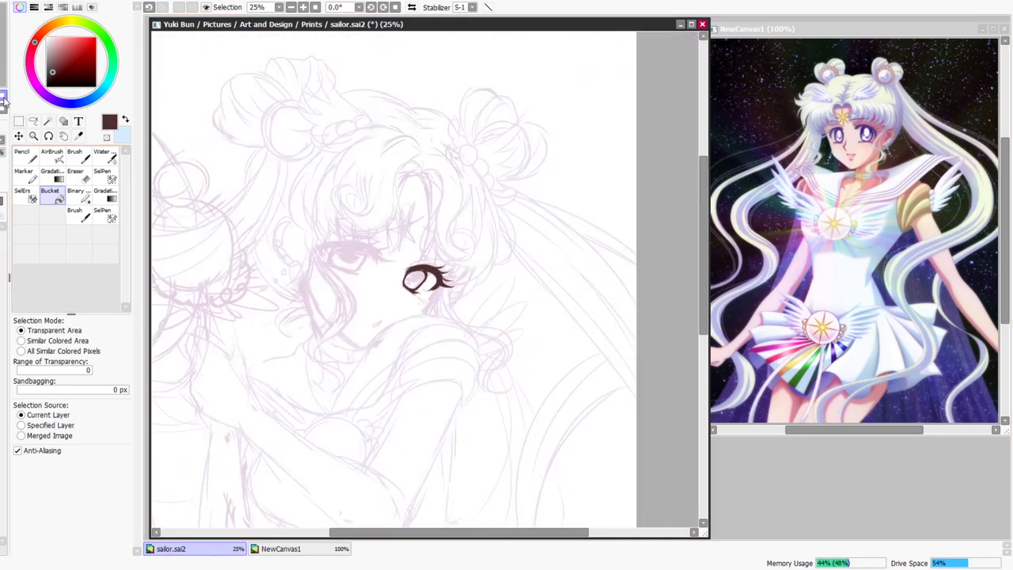
left_click(411, 7)
key("plus")
key("plus")
key("plus")
key("plus")
key("plus")
key("b")
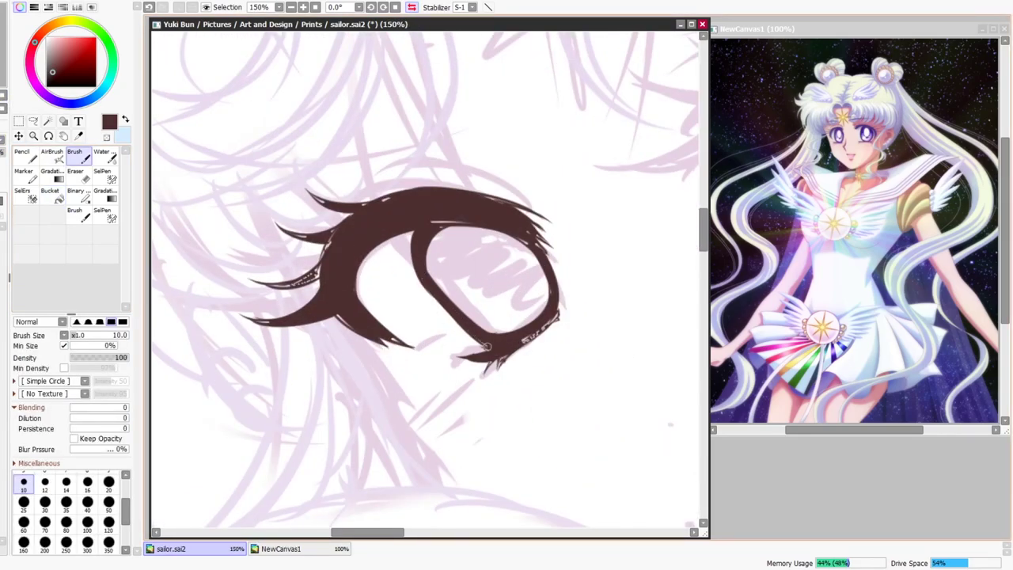
left_click_drag(512, 343, 537, 334)
left_click_drag(340, 318, 350, 325)
left_click_drag(419, 358, 415, 348)
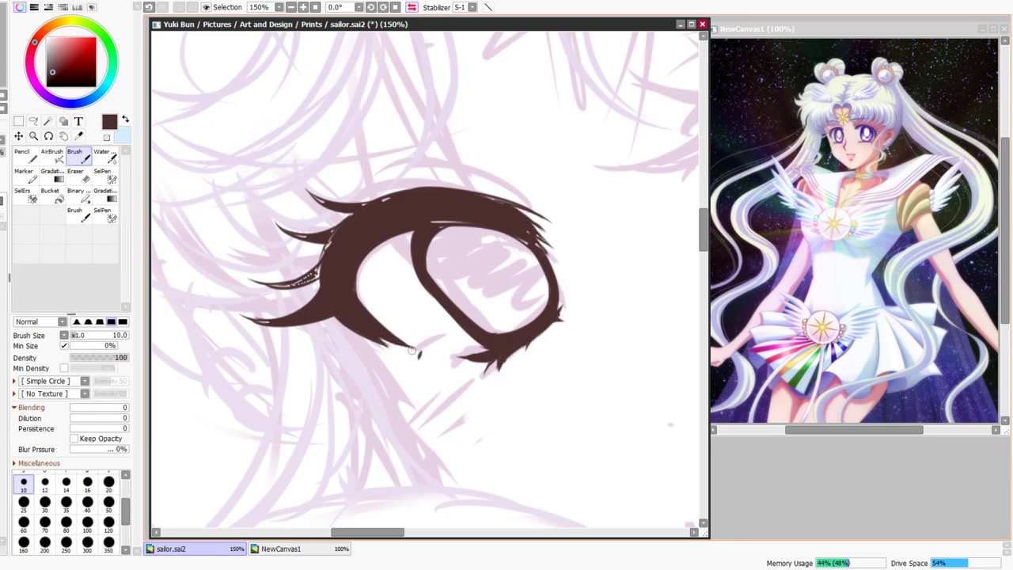
mouse_move(268, 285)
left_mouse_down()
mouse_move(330, 247)
mouse_move(353, 282)
mouse_move(334, 226)
mouse_move(293, 233)
mouse_move(322, 260)
mouse_move(351, 224)
left_mouse_up()
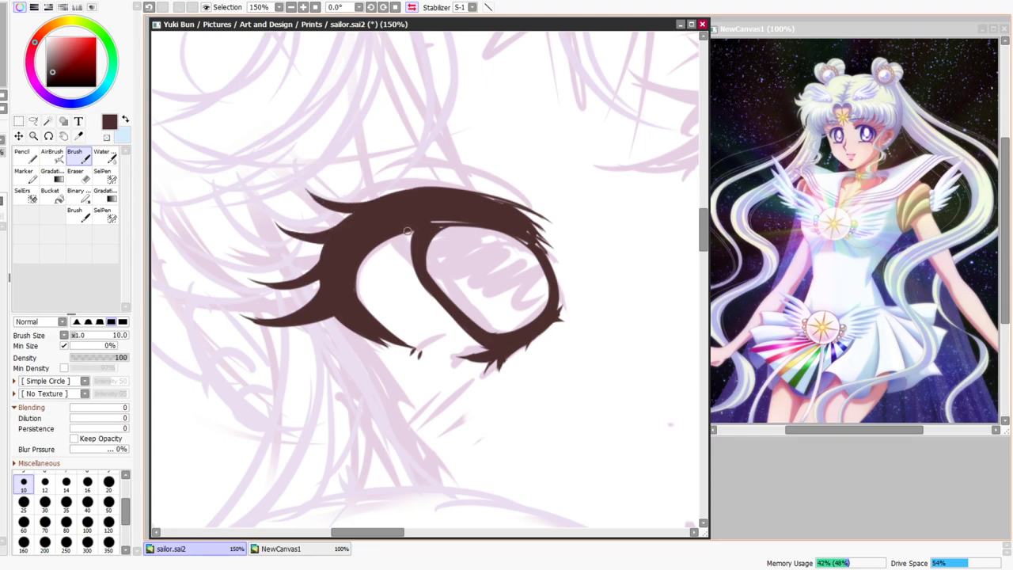
Touch up the edges of the finished eye's iris, lashes and lid, and add a thin eyelid crease above the lash band.
left_click_drag(427, 219, 470, 218)
mouse_move(523, 239)
left_mouse_down()
mouse_move(547, 247)
mouse_move(506, 203)
mouse_move(545, 211)
left_mouse_up()
left_click_drag(324, 229, 352, 214)
left_click_drag(360, 203, 500, 190)
left_click_drag(319, 245, 315, 267)
left_click_drag(328, 316, 378, 355)
key("h")
key("Home")
scroll(438, 209, "up", 3)
scroll(420, 281, "up", 1)
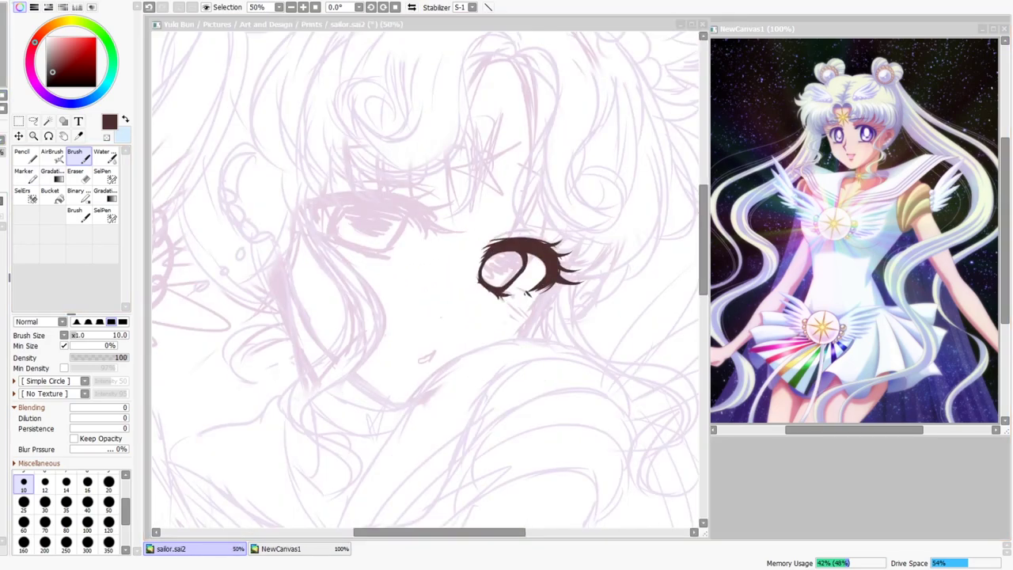
Redraw the side of the iris outline facing the open white of the finished eye.
scroll(426, 281, "up", 2)
key("ctrl+z")
left_click_drag(640, 231, 615, 272)
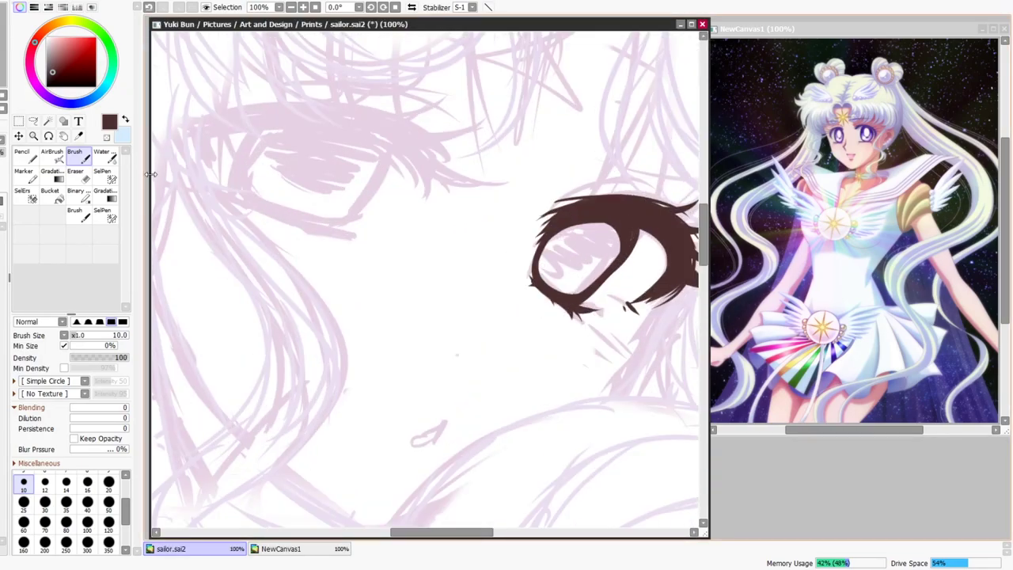
key("ctrl+z")
left_click_drag(636, 226, 614, 258)
scroll(597, 310, "down", 8)
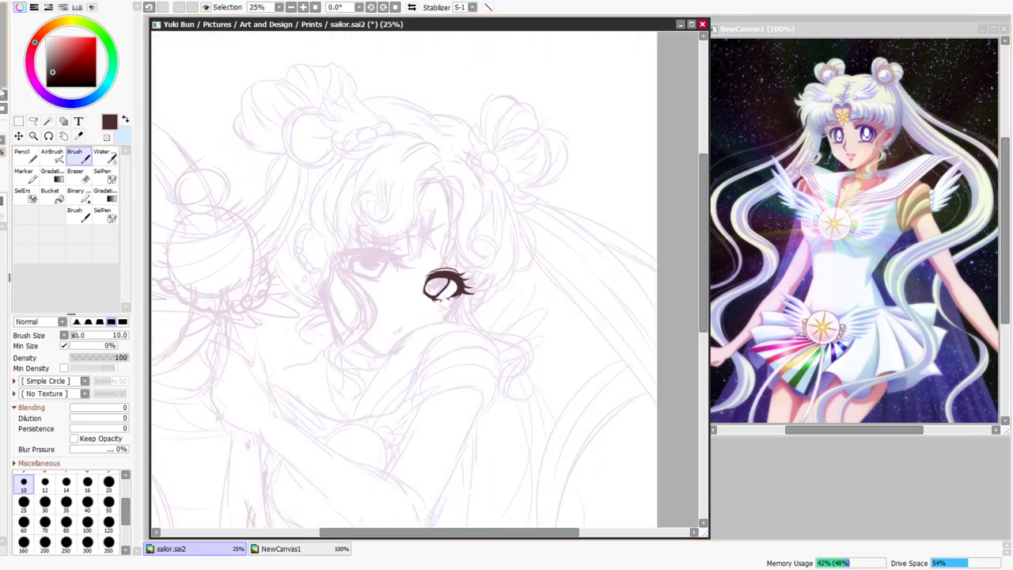
scroll(425, 279, "up", 2)
left_click_drag(541, 328, 310, 232)
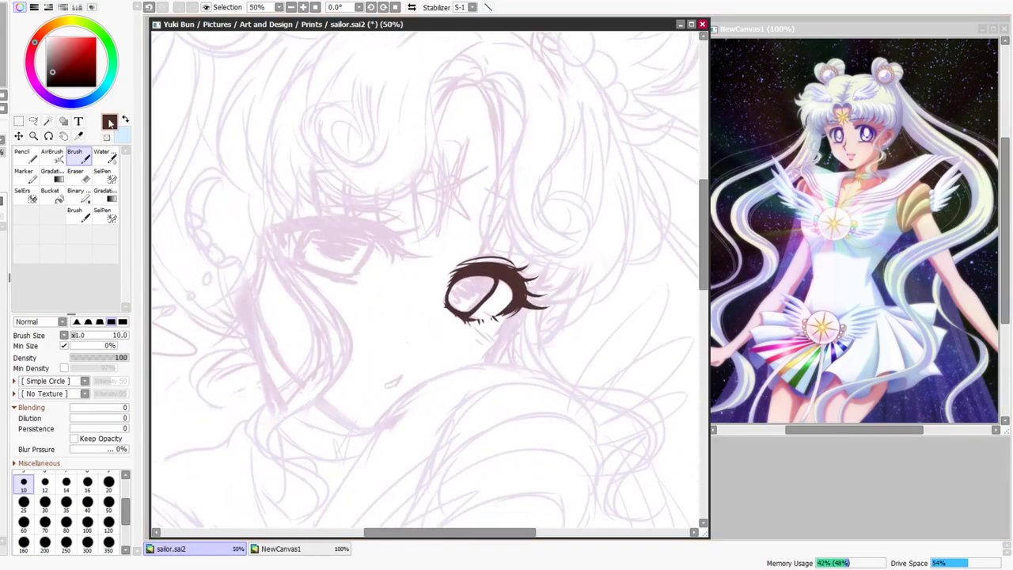
Outline the lower and upper edges of the other eye's upper lash band with long curved strokes.
scroll(425, 280, "up", 1)
scroll(250, 233, "up", 1)
mouse_move(173, 209)
left_mouse_down()
mouse_move(297, 212)
mouse_move(386, 273)
left_mouse_up()
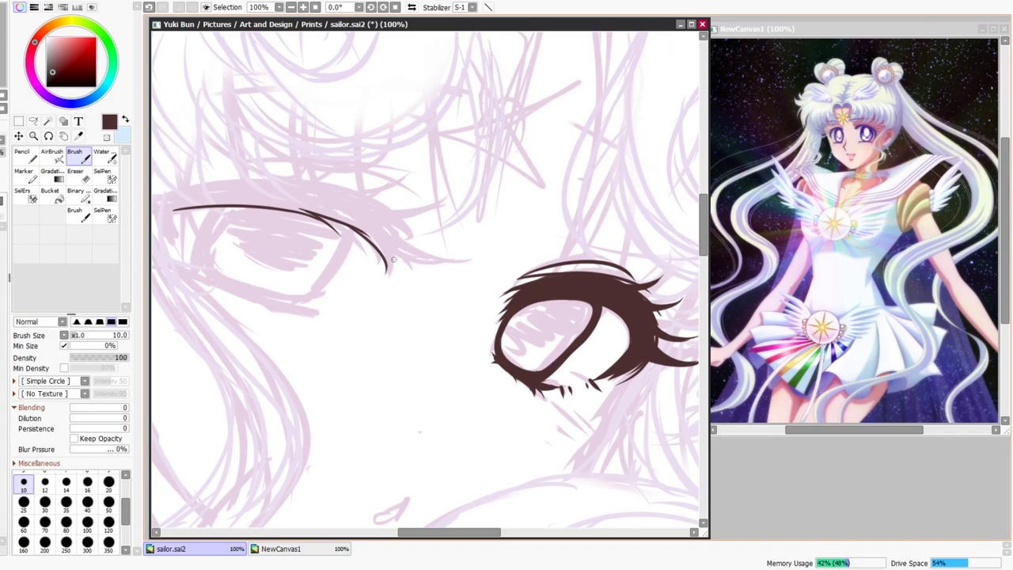
key("ctrl+z")
key("ctrl+z")
left_click_drag(348, 225, 384, 271)
left_click_drag(402, 223, 393, 265)
key("ctrl+z")
mouse_move(185, 186)
left_mouse_down()
mouse_move(374, 208)
mouse_move(429, 189)
left_mouse_up()
Draw short tapering lashes fanning out from the inner corner of the second eye's upper lash band.
left_click_drag(383, 203, 418, 242)
mouse_move(404, 220)
left_mouse_down()
mouse_move(398, 262)
mouse_move(446, 259)
left_mouse_up()
left_click_drag(402, 229, 458, 256)
key("ctrl+z")
left_click_drag(384, 208, 448, 198)
key("ctrl+z")
left_click_drag(400, 227, 419, 250)
Outline the second eye's outer corner with a long pointed wing, an upper lash and a downward wedge.
left_click_drag(278, 242, 375, 250)
left_click_drag(272, 220, 280, 259)
left_click_drag(271, 201, 228, 203)
key("ctrl+z")
left_click_drag(342, 186, 232, 172)
mouse_move(291, 196)
left_mouse_down()
mouse_move(169, 188)
mouse_move(252, 192)
mouse_move(187, 178)
left_mouse_up()
key("ctrl+z")
left_click_drag(255, 214, 172, 165)
key("ctrl+z")
key("ctrl+z")
mouse_move(246, 236)
left_mouse_down()
mouse_move(246, 213)
mouse_move(252, 255)
mouse_move(279, 268)
left_mouse_up()
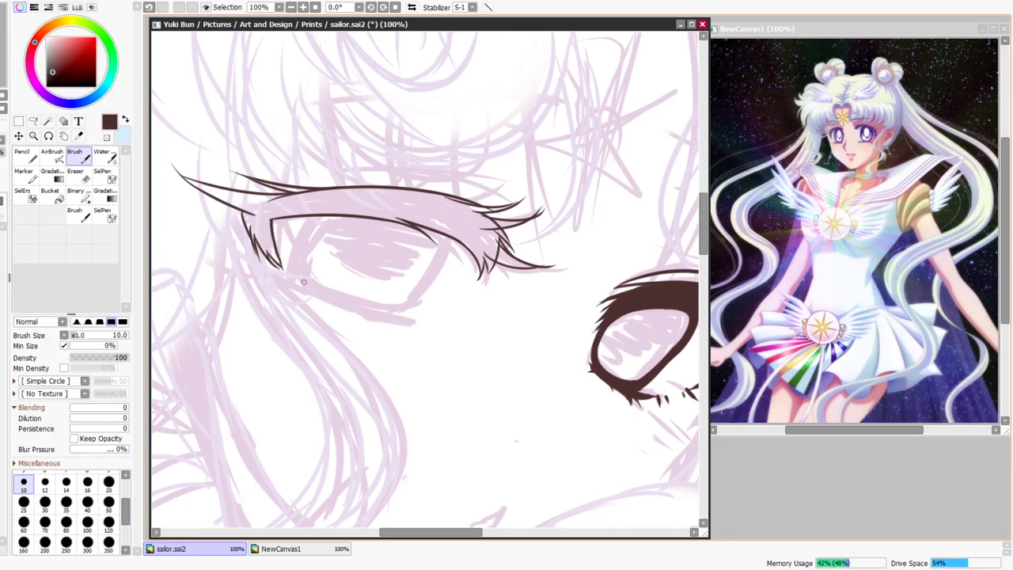
key("ctrl+z")
Draw a thin crease above the second eye and bucket-fill its upper lash band and corner lashes with dark brown.
left_click_drag(318, 162, 518, 201)
left_click(51, 196)
left_click(280, 194)
left_click(510, 261)
left_click(498, 230)
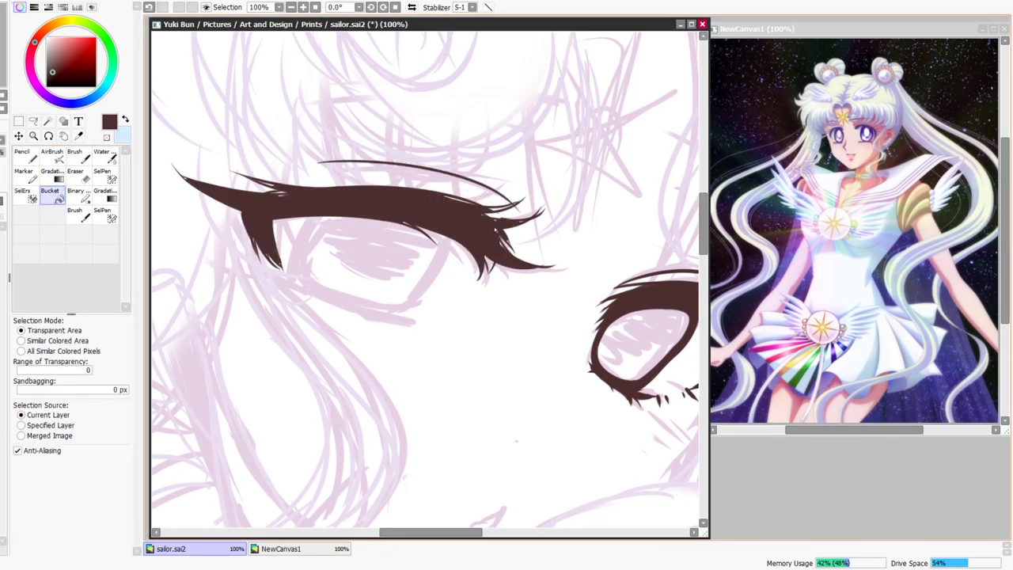
Outline the second eye's lower lid with a narrow double line ending in a pointed inner tip.
left_click(80, 160)
key("minus")
key("minus")
key("minus")
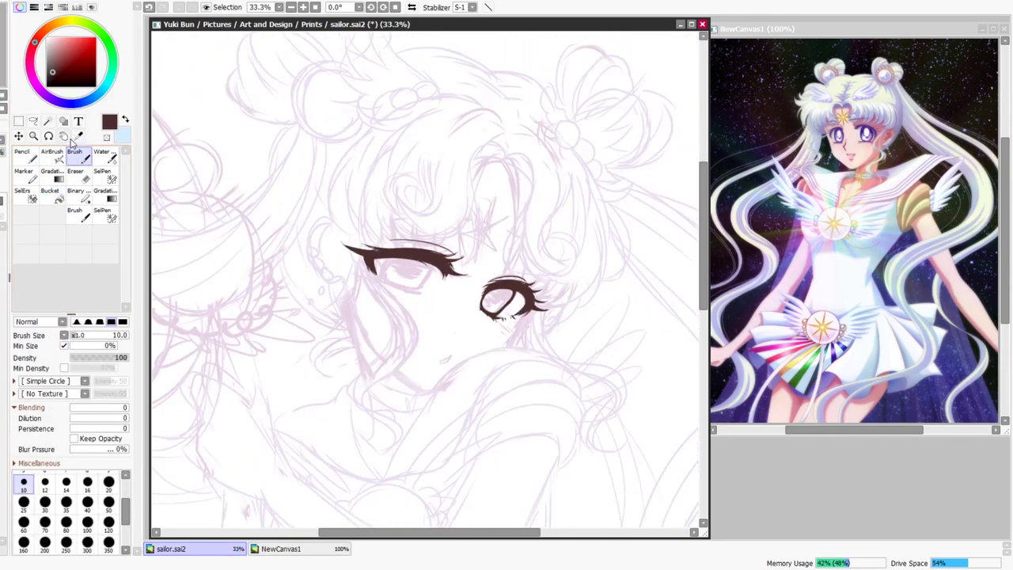
key("plus")
key("plus")
key("plus")
left_click_drag(287, 275, 411, 318)
key("ctrl+z")
mouse_move(283, 277)
left_mouse_down()
mouse_move(371, 317)
mouse_move(425, 314)
left_mouse_up()
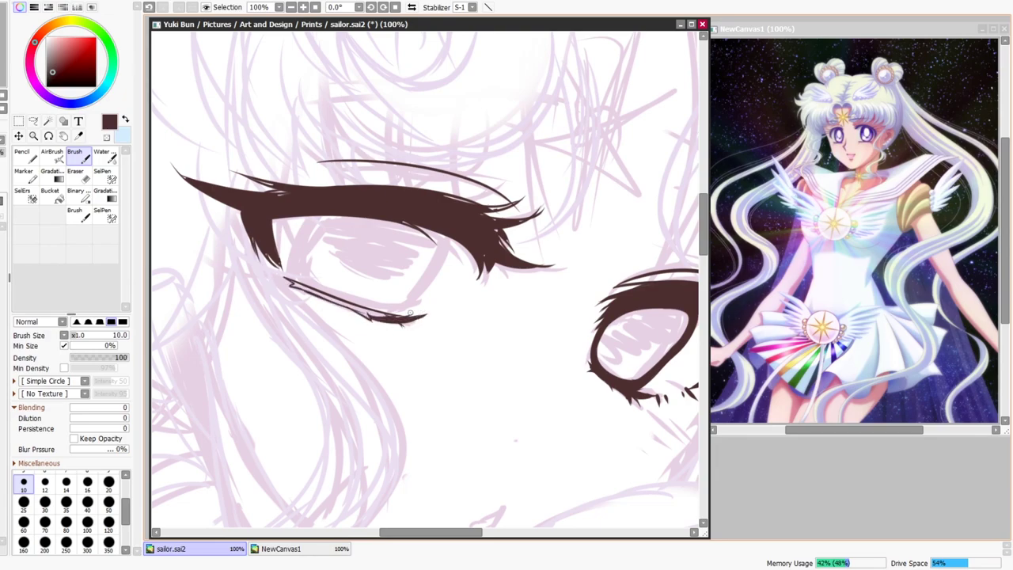
key("ctrl+z")
Draw the inner and outer outlines of the second eye's iris rim between the upper and lower lids.
mouse_move(326, 214)
left_mouse_down()
mouse_move(306, 265)
mouse_move(307, 239)
left_mouse_up()
key("ctrl+z")
key("ctrl+z")
mouse_move(308, 235)
left_mouse_down()
mouse_move(309, 274)
mouse_move(340, 294)
mouse_move(443, 231)
mouse_move(407, 302)
left_mouse_up()
key("ctrl+z")
key("ctrl+z")
mouse_move(428, 230)
left_mouse_down()
mouse_move(436, 254)
mouse_move(407, 301)
left_mouse_up()
left_click_drag(447, 236, 429, 282)
key("ctrl+z")
mouse_move(382, 313)
left_mouse_down()
mouse_move(442, 262)
mouse_move(408, 310)
mouse_move(439, 267)
left_mouse_up()
key("ctrl+z")
left_click_drag(308, 217, 289, 271)
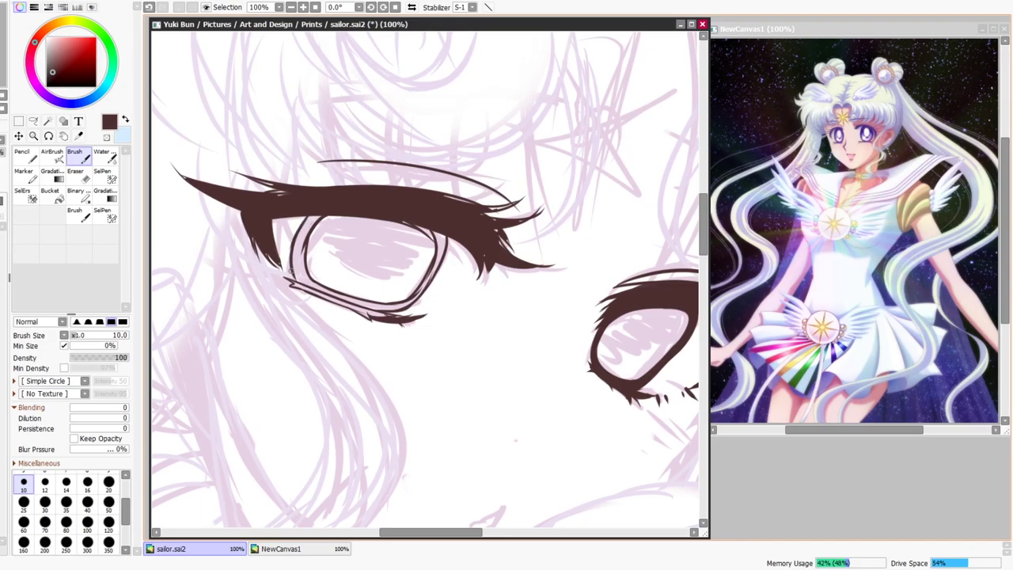
Bucket-fill the second eye's iris rim and lower lid with dark brown.
left_click(51, 195)
left_click(299, 268)
left_click(428, 263)
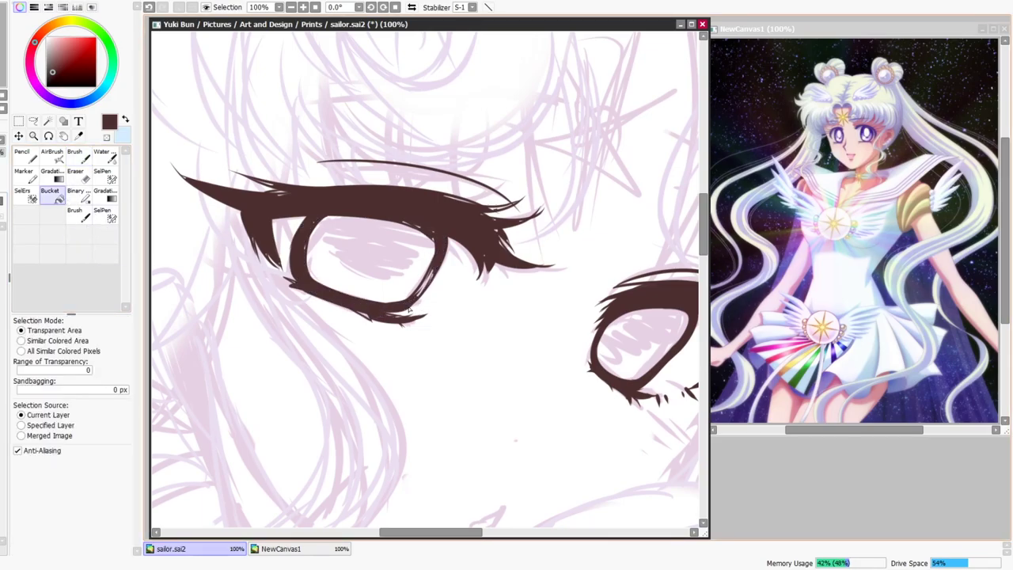
left_click(367, 316)
scroll(423, 280, "down", 9)
scroll(424, 280, "up", 9)
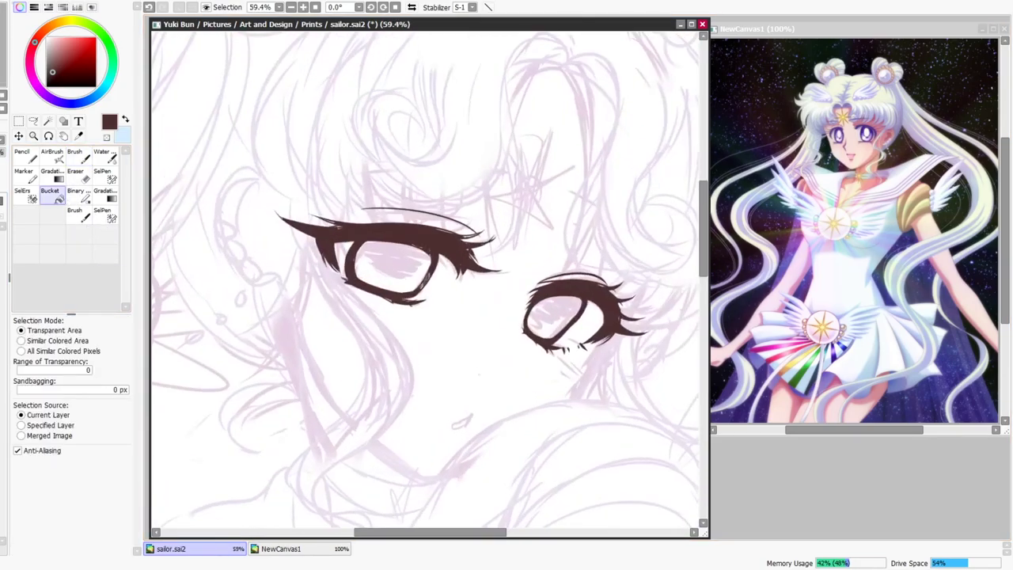
Paint over the gaps in the second eye's iris rim, extend the upper outer lash and add small inner-corner and lower lashes.
left_click(77, 156)
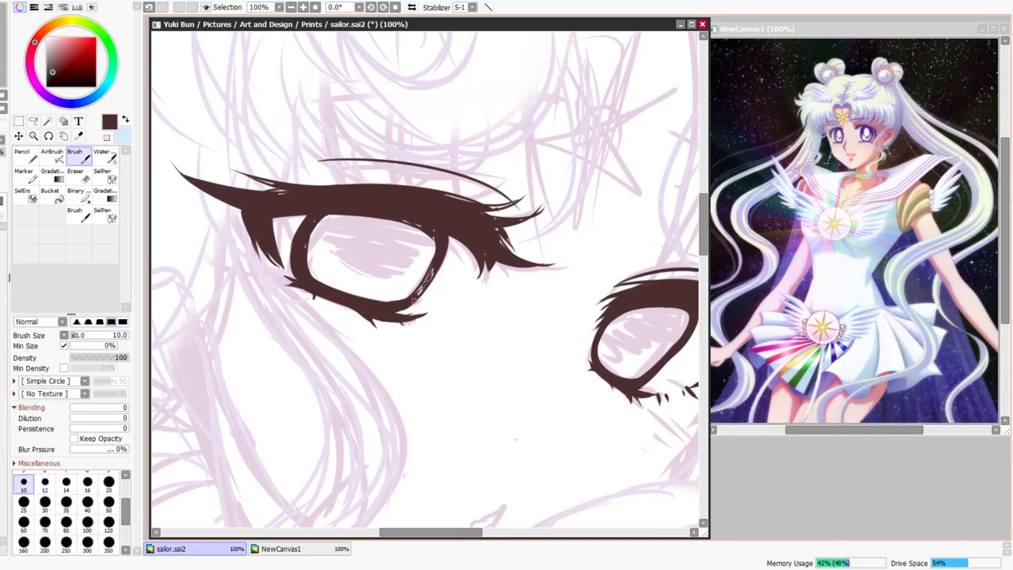
key("ctrl+z")
left_click_drag(287, 196, 252, 175)
key("ctrl+z")
left_click_drag(269, 186, 219, 165)
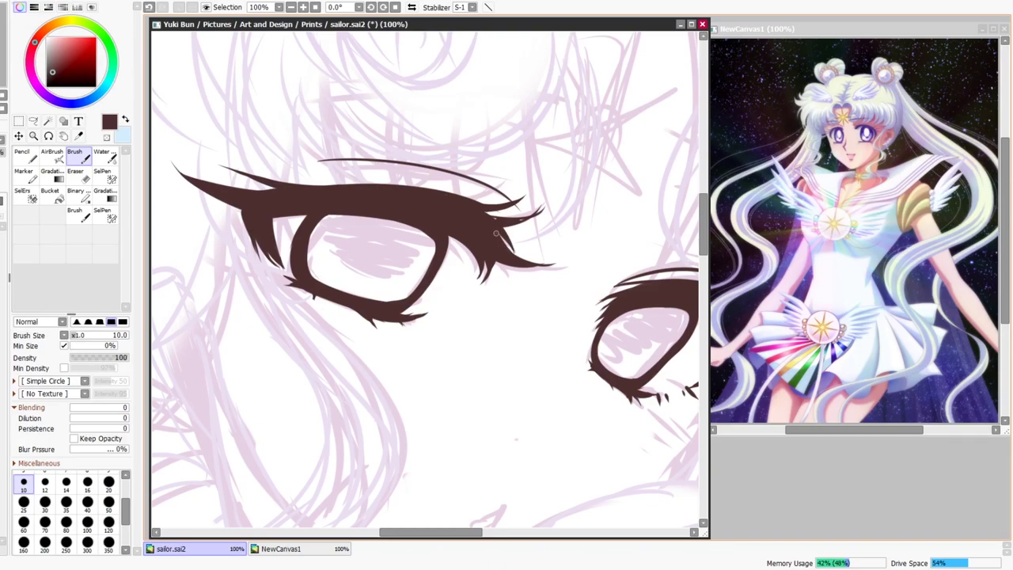
left_click_drag(475, 263, 483, 287)
left_click_drag(392, 319, 410, 334)
Mark the nose with one short diagonal tick below and between the eyes.
key("Page_Down")
key("Page_Down")
key("Page_Down")
key("Page_Down")
key("Page_Down")
key("Page_Up")
key("Page_Up")
key("Page_Up")
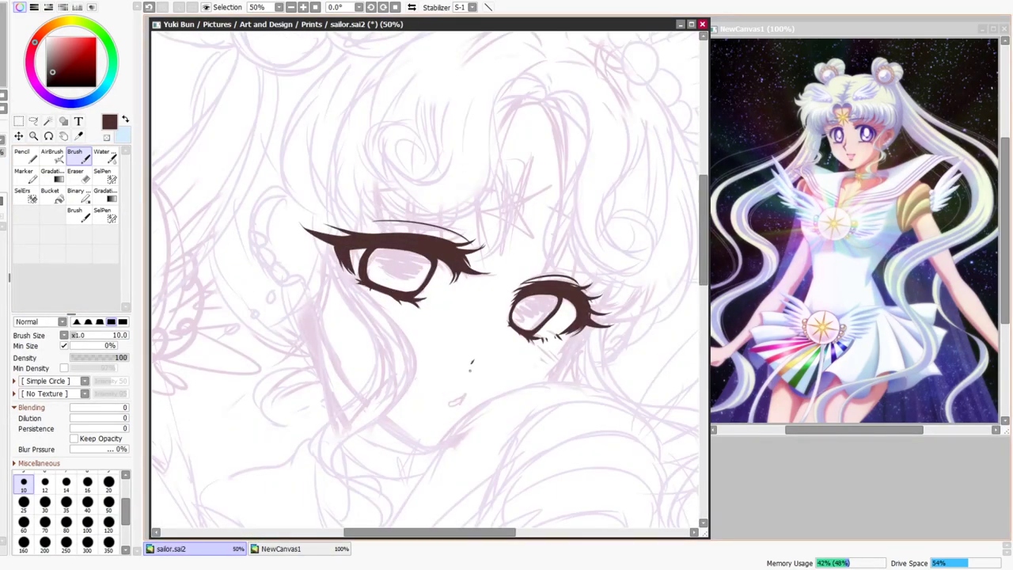
key("Page_Down")
key("Page_Up")
key("Page_Up")
key("ctrl+z")
Draw the mouth as a small horizontal oval, checking its placement in the flipped view.
left_click_drag(481, 453, 478, 466)
key("Page_Down")
key("Page_Down")
key("Page_Down")
key("Page_Down")
left_click(412, 7)
key("Page_Up")
key("Page_Up")
key("Page_Up")
key("Page_Up")
key("ctrl+z")
key("ctrl+z")
left_click_drag(401, 459, 404, 472)
key("ctrl+z")
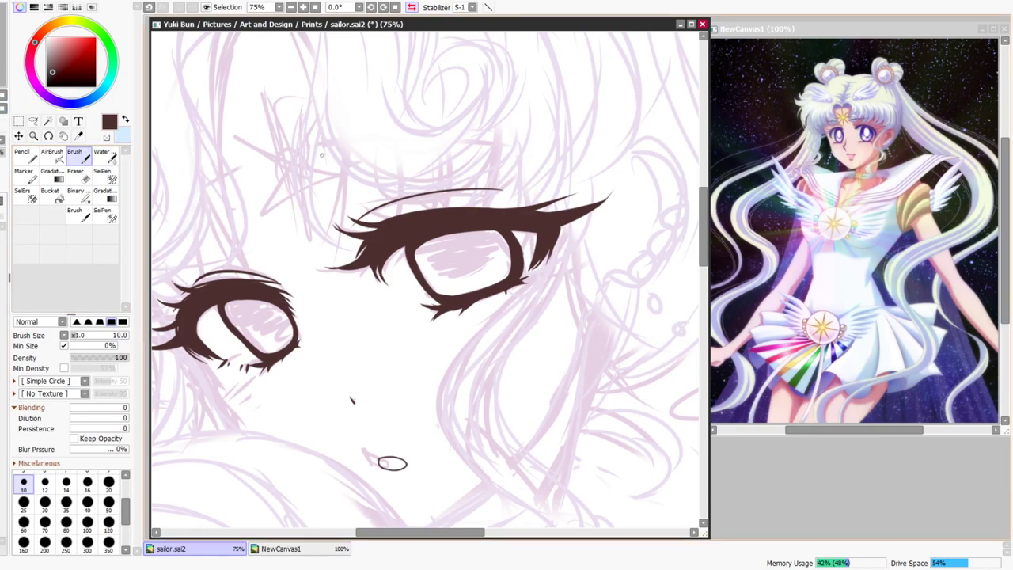
Add fine, thin lashes among the first eye's outer lashes and below its lower lid.
left_click_drag(308, 245, 405, 255)
left_click_drag(279, 315, 220, 287)
key("ctrl+z")
key("ctrl+z")
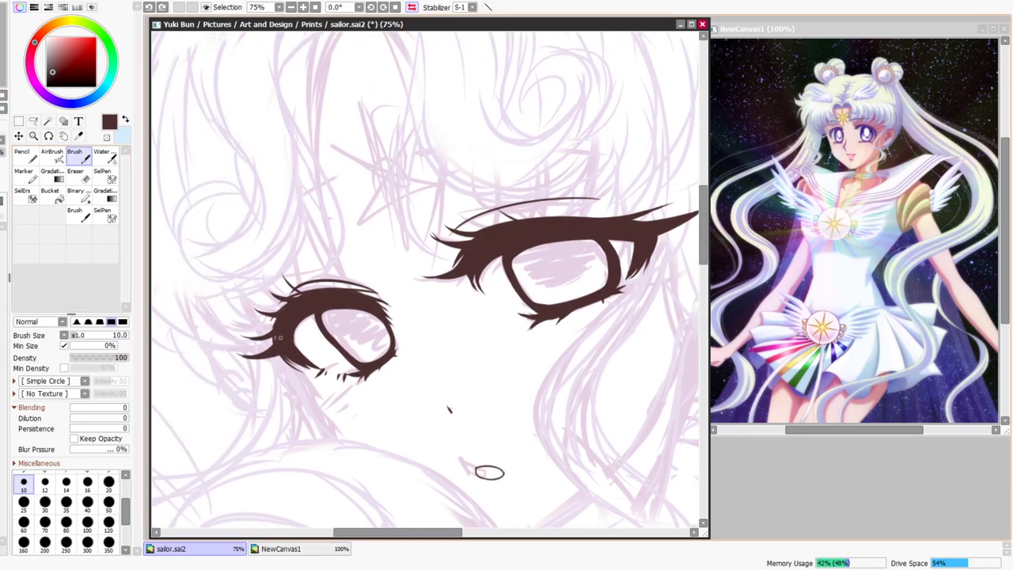
mouse_move(277, 353)
left_mouse_down()
mouse_move(213, 347)
mouse_move(261, 386)
left_mouse_up()
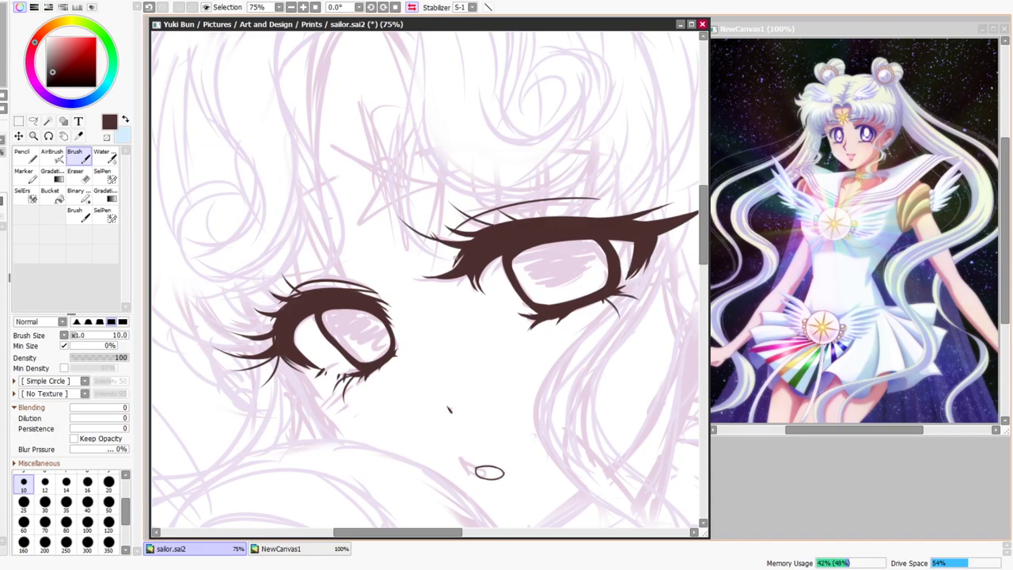
key("ctrl+z")
Add fine lashes at the second eye's inner corner and along its outer wing.
left_click_drag(464, 256, 404, 251)
left_click_drag(458, 261, 415, 253)
left_click_drag(633, 226, 538, 238)
left_click_drag(536, 229, 596, 191)
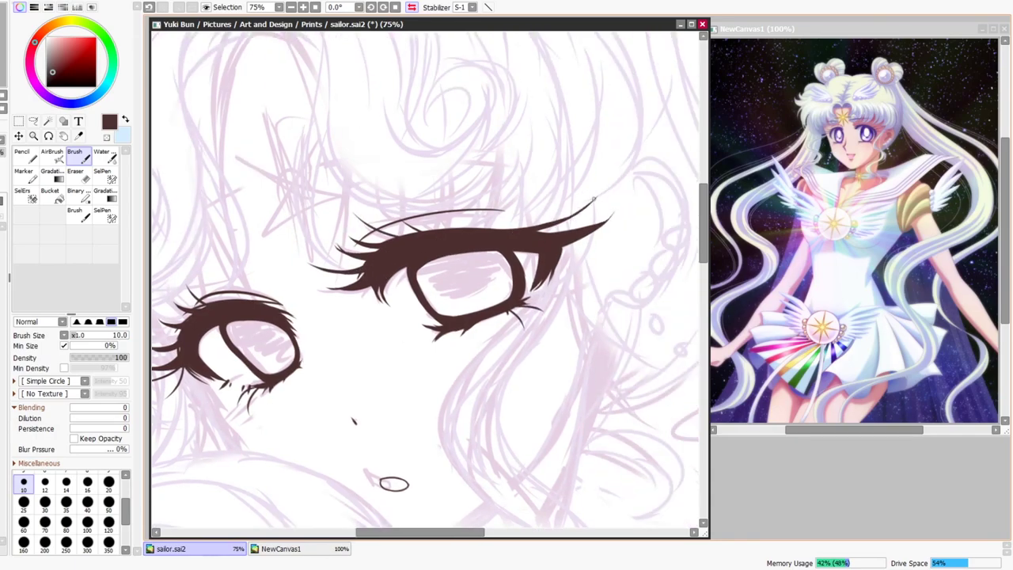
left_click_drag(471, 227, 563, 223)
left_click_drag(443, 253, 400, 223)
key("ctrl+z")
Outline a thin, tapering eyebrow above each eye, flipping the view to check the balance.
key("Page_Down")
key("Page_Down")
key("Page_Down")
left_click(411, 7)
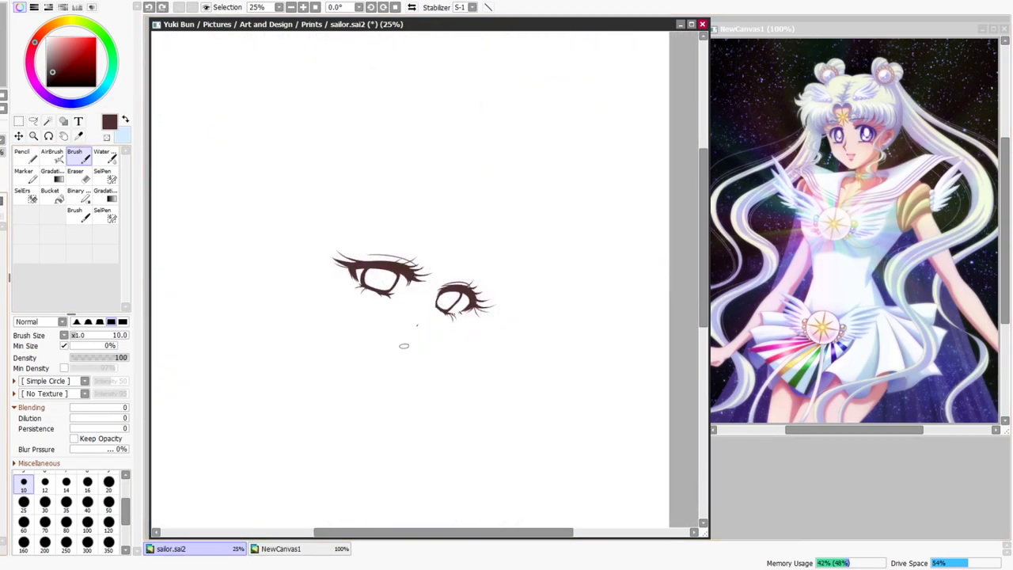
key("ctrl+plus")
left_click_drag(485, 207, 546, 252)
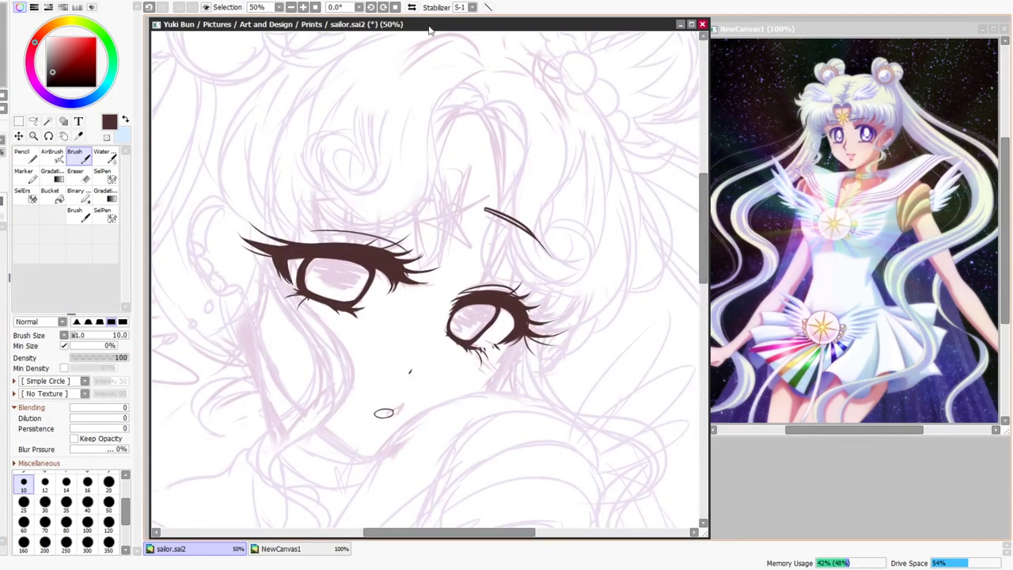
left_click(411, 7)
key("ctrl+z")
left_click_drag(421, 191, 532, 195)
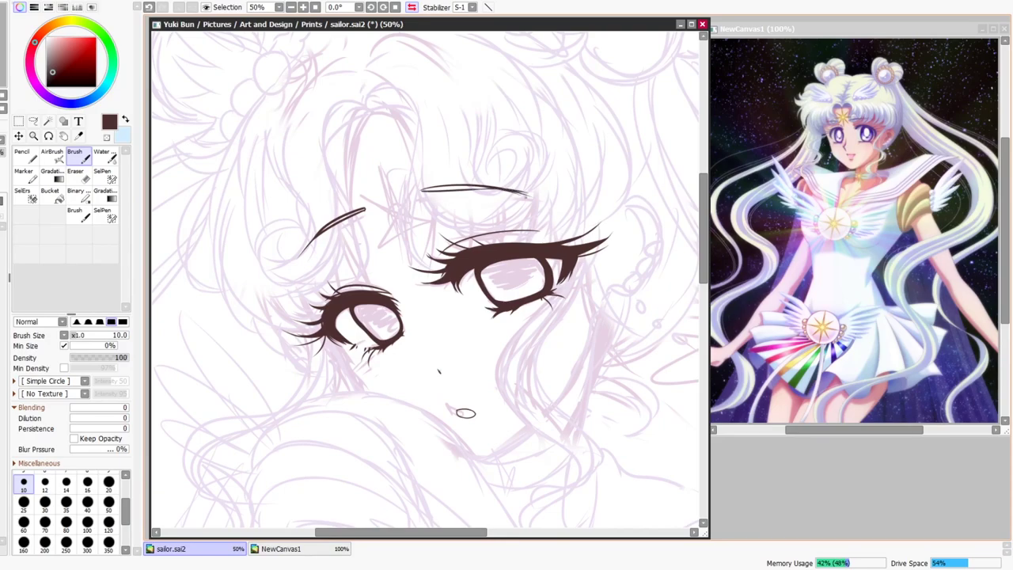
Lasso the eyebrow above the first eye and move it slightly lower and outward.
left_click(34, 121)
left_click_drag(370, 204, 366, 199)
left_click_drag(332, 227, 316, 238)
key("ctrl+d")
Check the line art without the sketch, erase the oval mouth and fade the eye line art to a lower opacity.
left_click(2, 194)
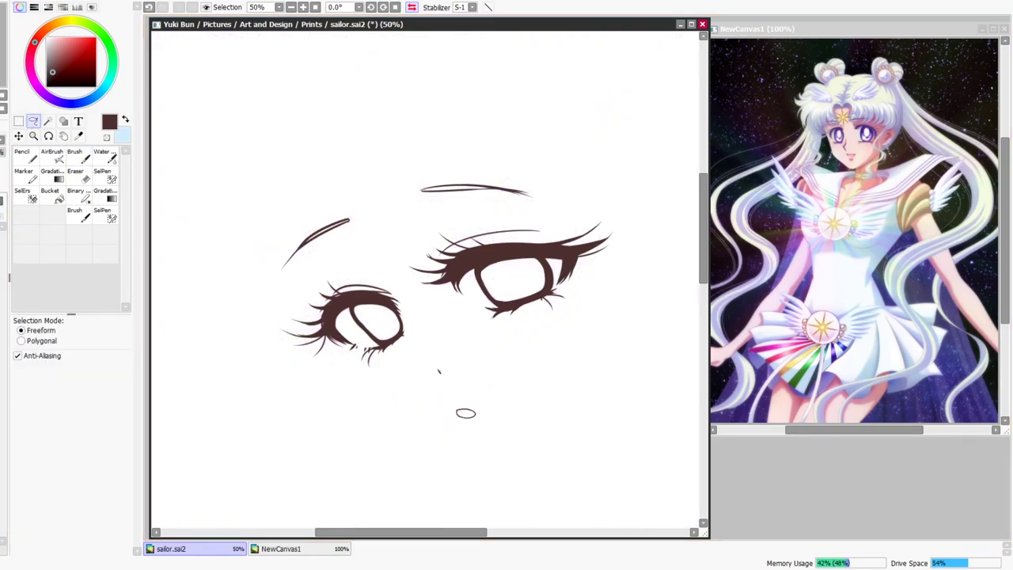
key("e")
left_click_drag(468, 419, 478, 417)
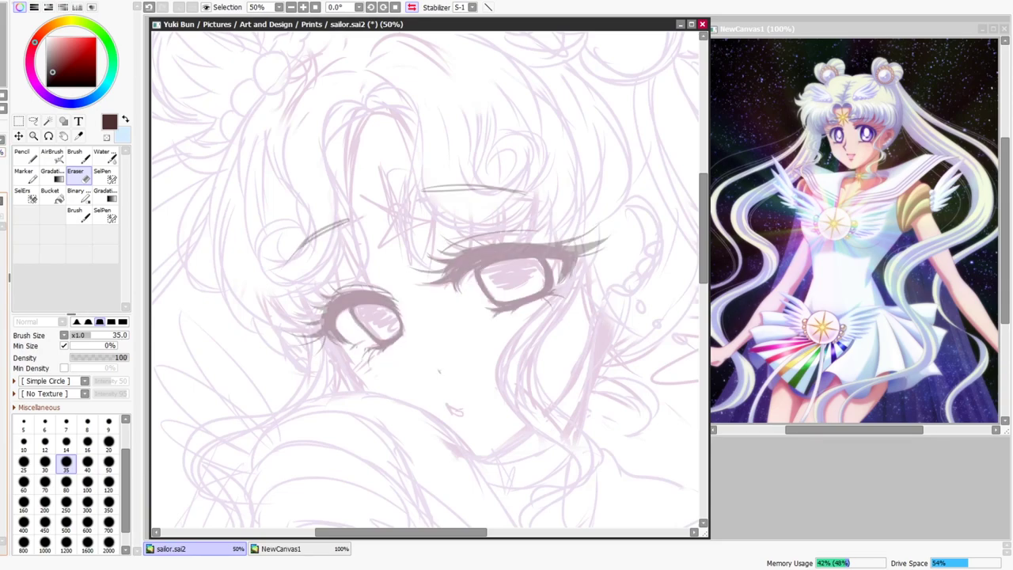
Draw the curled tip of the forehead bang and its long S-shaped edge sweeping down toward the first eye.
left_click(75, 154)
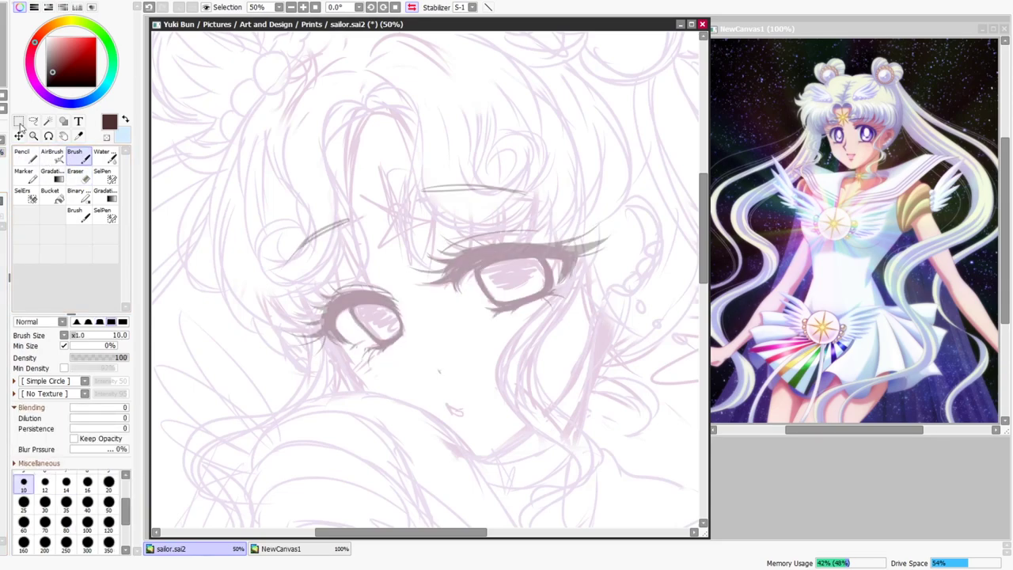
scroll(276, 156, "up", 2)
mouse_move(277, 156)
left_mouse_down()
mouse_move(258, 206)
mouse_move(285, 198)
left_mouse_up()
mouse_move(397, 141)
left_mouse_down()
mouse_move(364, 124)
mouse_move(342, 156)
mouse_move(332, 122)
left_mouse_up()
key("ctrl+z")
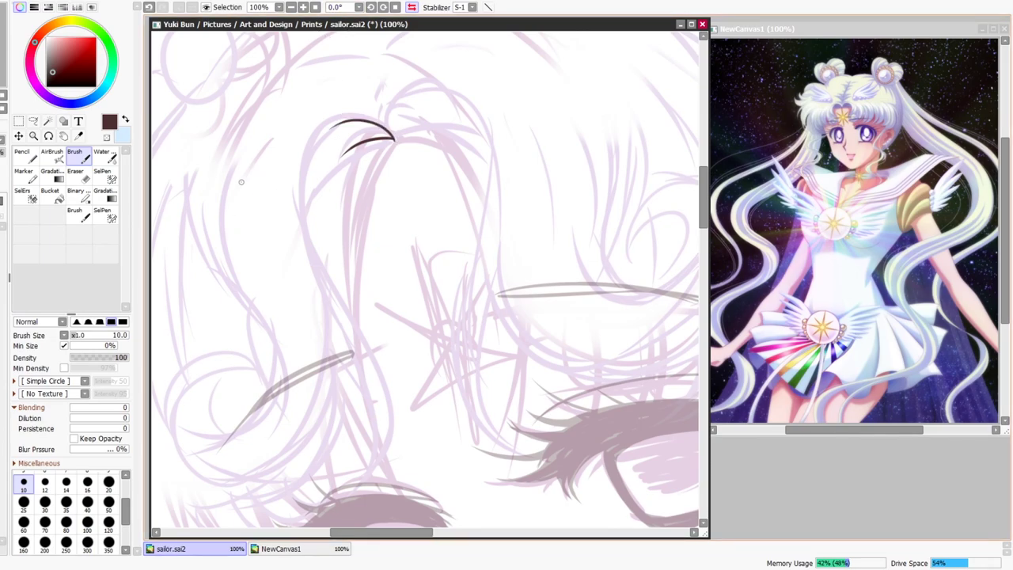
mouse_move(388, 130)
left_mouse_down()
mouse_move(291, 178)
mouse_move(332, 284)
mouse_move(330, 206)
left_mouse_up()
key("ctrl+z")
left_click_drag(293, 165, 341, 395)
Draw the bang's second long edge, converging with the first at a point above the eye, and flip the view.
left_click_drag(253, 86, 267, 192)
key("ctrl+z")
mouse_move(263, 146)
left_mouse_down()
mouse_move(362, 299)
mouse_move(338, 399)
left_mouse_up()
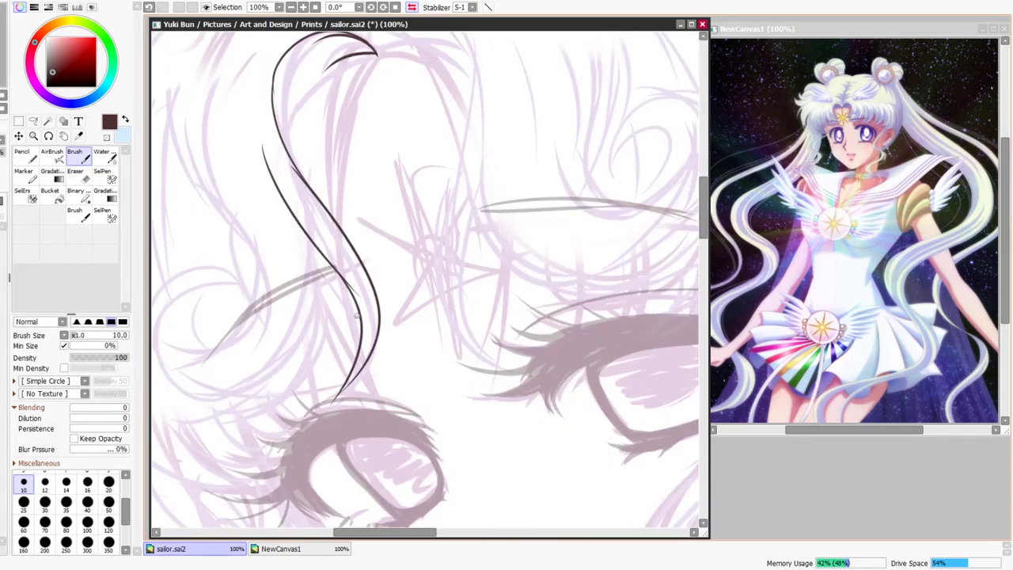
scroll(425, 279, "down", 3)
key("h")
scroll(425, 280, "up", 2)
left_click_drag(352, 137, 409, 283)
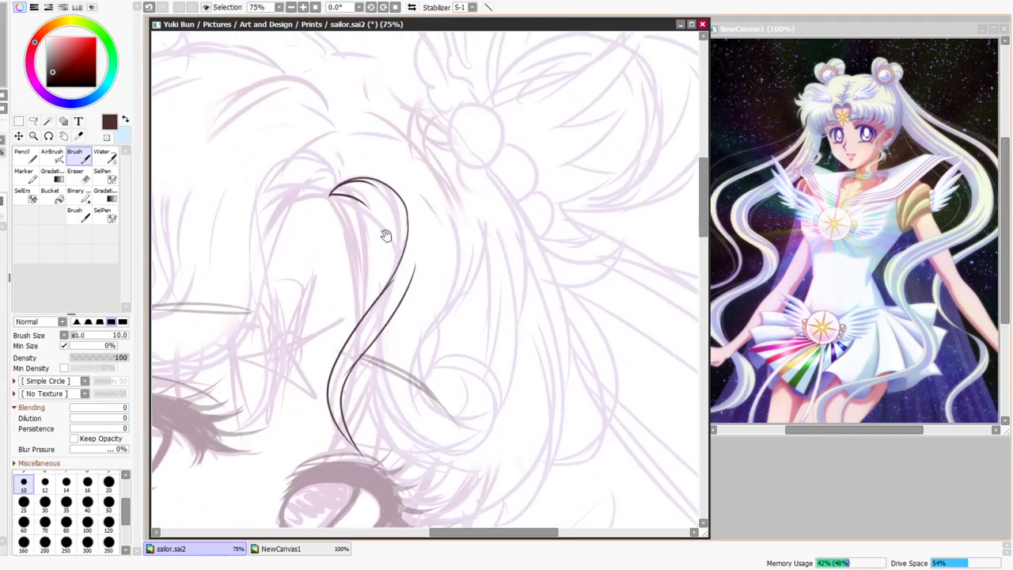
Draw a parting tick and the outer arc above the forehead bang, and erase the bang's second long edge.
left_click_drag(343, 157, 359, 153)
left_click_drag(347, 115, 457, 193)
key("e")
mouse_move(404, 292)
left_mouse_down()
mouse_move(416, 225)
mouse_move(381, 244)
left_mouse_up()
key("ctrl+z")
left_click_drag(429, 198, 425, 224)
mouse_move(370, 294)
left_mouse_down()
mouse_move(360, 355)
mouse_move(389, 400)
left_mouse_up()
left_click_drag(387, 299, 395, 237)
key("b")
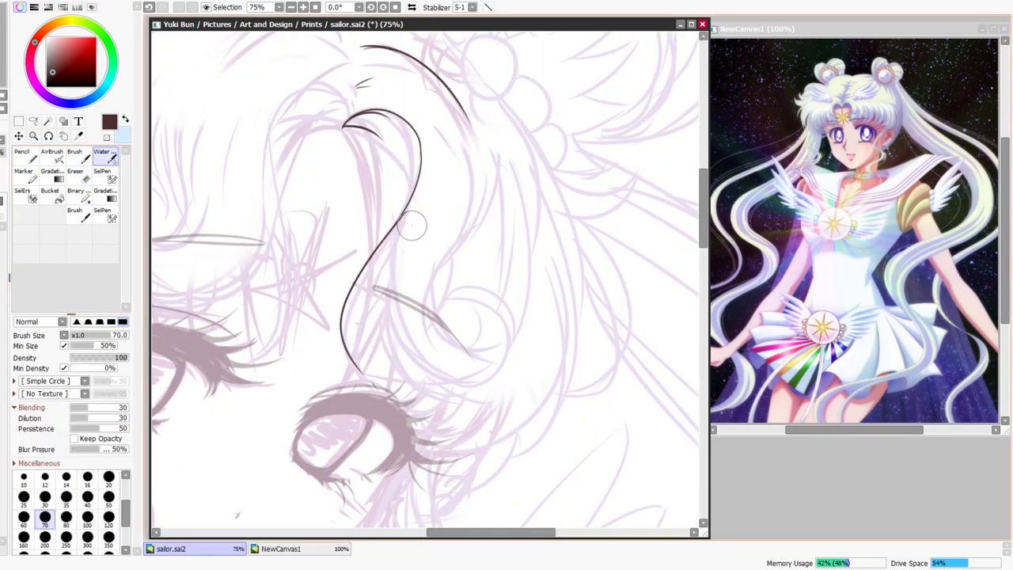
Continue the bang's outer arc in an S-curve down to the eyebrow and redraw its inner edge ending above the eye.
left_click_drag(471, 123, 464, 261)
left_click_drag(470, 112, 457, 259)
key("ctrl+z")
mouse_move(478, 223)
left_mouse_down()
mouse_move(420, 309)
mouse_move(443, 340)
mouse_move(438, 283)
left_mouse_up()
key("ctrl+z")
key("ctrl+z")
mouse_move(394, 244)
left_mouse_down()
mouse_move(344, 320)
mouse_move(380, 383)
left_mouse_up()
key("ctrl+z")
left_click_drag(350, 323, 400, 388)
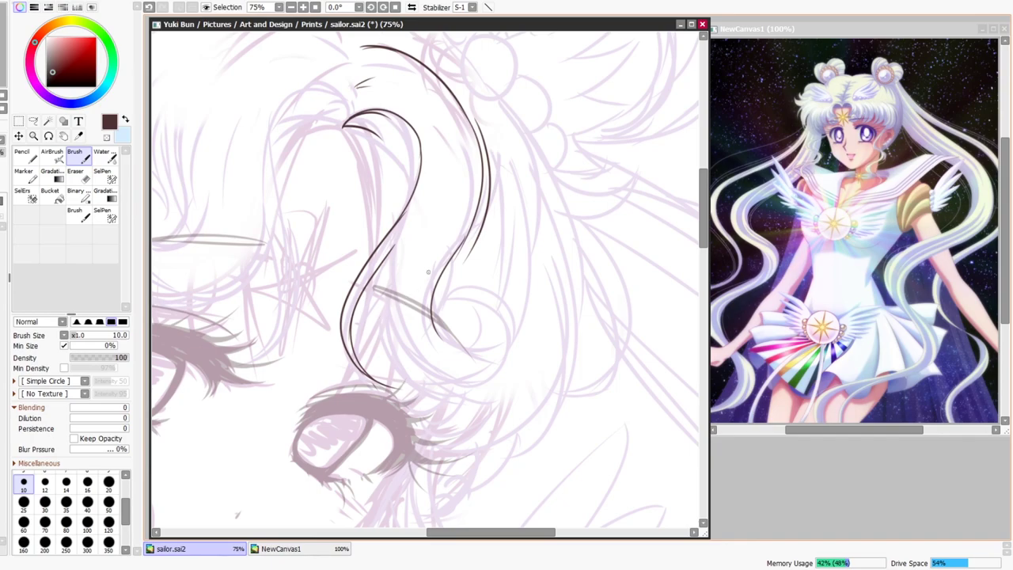
Draw inner flow lines and outward-flicking tips at the lower end of the bang above the eye.
mouse_move(382, 266)
left_mouse_down()
mouse_move(397, 331)
mouse_move(436, 372)
mouse_move(416, 387)
left_mouse_up()
key("ctrl+z")
key("ctrl+z")
mouse_move(362, 344)
left_mouse_down()
mouse_move(451, 395)
mouse_move(463, 415)
left_mouse_up()
left_click_drag(418, 365, 485, 392)
key("ctrl+z")
left_click_drag(447, 389, 507, 372)
left_click_drag(433, 195, 388, 326)
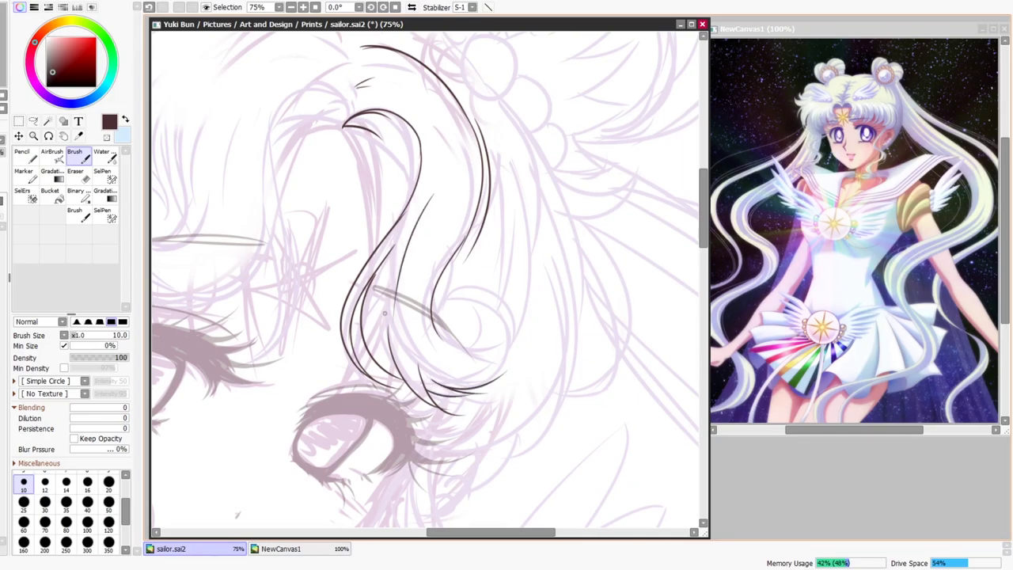
Extend the bang's outer edge down toward its flicked tips and mirror the view to check the shape.
key("minus")
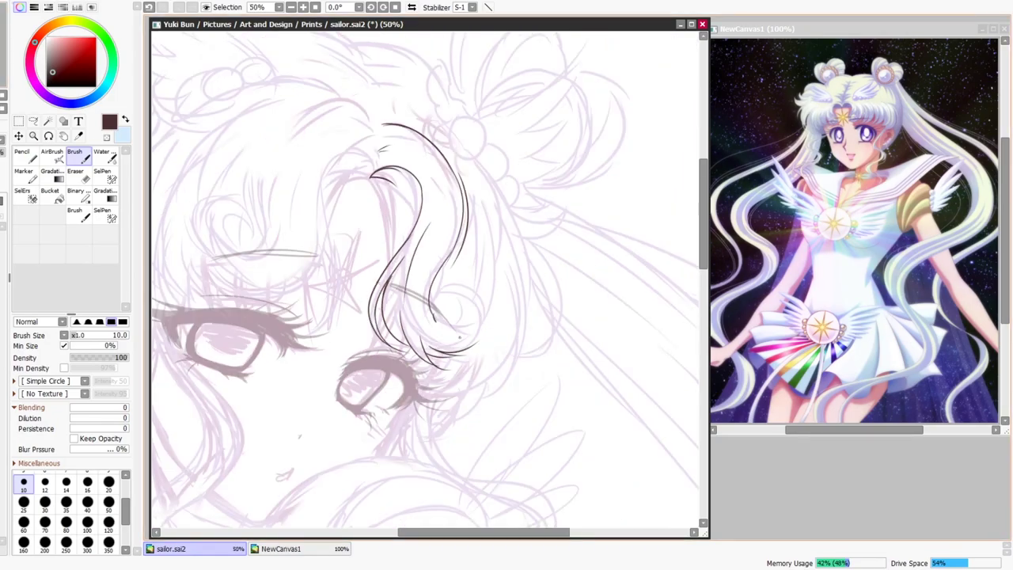
key("plus")
mouse_move(456, 255)
left_mouse_down()
mouse_move(370, 299)
mouse_move(414, 391)
left_mouse_up()
key("ctrl+z")
key("minus")
key("minus")
key("minus")
key("minus")
key("h")
key("plus")
key("plus")
scroll(307, 148, "up", 1)
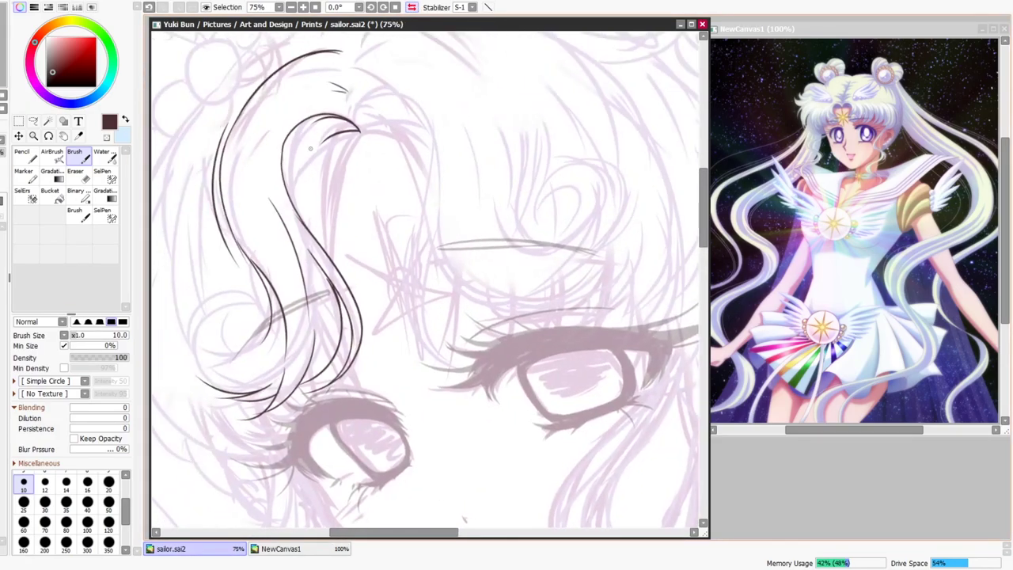
Add strands under the first bang's curled root and draw the opposite bang's arched edge sweeping down to a point.
left_click_drag(353, 133, 294, 191)
key("ctrl+z")
left_click_drag(361, 131, 287, 165)
mouse_move(360, 132)
left_mouse_down()
mouse_move(362, 113)
mouse_move(403, 318)
mouse_move(449, 372)
left_mouse_up()
mouse_move(430, 354)
left_mouse_down()
mouse_move(441, 197)
mouse_move(451, 381)
left_mouse_up()
key("ctrl+z")
Draw the opposite bang's lock sweeping over the second eye, its side of the parting and its long outer arcs.
left_click_drag(443, 116, 453, 173)
key("ctrl+z")
mouse_move(437, 218)
left_mouse_down()
mouse_move(449, 267)
mouse_move(543, 325)
left_mouse_up()
left_click_drag(347, 91, 358, 65)
mouse_move(355, 38)
left_mouse_down()
mouse_move(340, 96)
mouse_move(395, 74)
mouse_move(500, 179)
mouse_move(507, 218)
left_mouse_up()
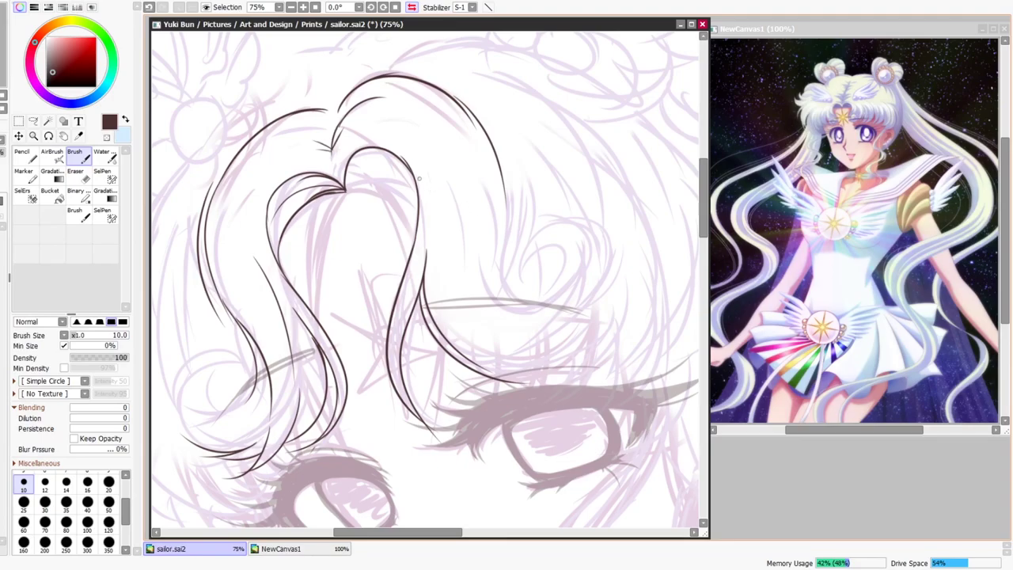
left_click_drag(431, 121, 480, 262)
Examine the shape of both bangs at a reduced size and with the view flipped back.
key("Page_Down")
key("Page_Down")
key("Page_Down")
key("Page_Down")
key("h")
key("c")
key("b")
key("Page_Up")
key("Page_Up")
key("Page_Up")
key("w")
left_click(443, 316)
key("Page_Down")
key("Page_Down")
key("Page_Down")
key("ctrl+d")
key("Page_Up")
key("Page_Up")
key("Page_Up")
key("Page_Up")
key("Page_Up")
key("b")
key("ctrl+z")
Draw a round spiral curl at the lower end of the first bang, joining its outer edge to the flicked tips.
left_click_drag(476, 344, 545, 380)
key("ctrl+z")
mouse_move(476, 344)
left_mouse_down()
mouse_move(489, 365)
mouse_move(489, 325)
left_mouse_up()
key("ctrl+z")
left_click_drag(523, 408, 554, 378)
mouse_move(482, 333)
left_mouse_down()
mouse_move(560, 328)
mouse_move(553, 396)
left_mouse_up()
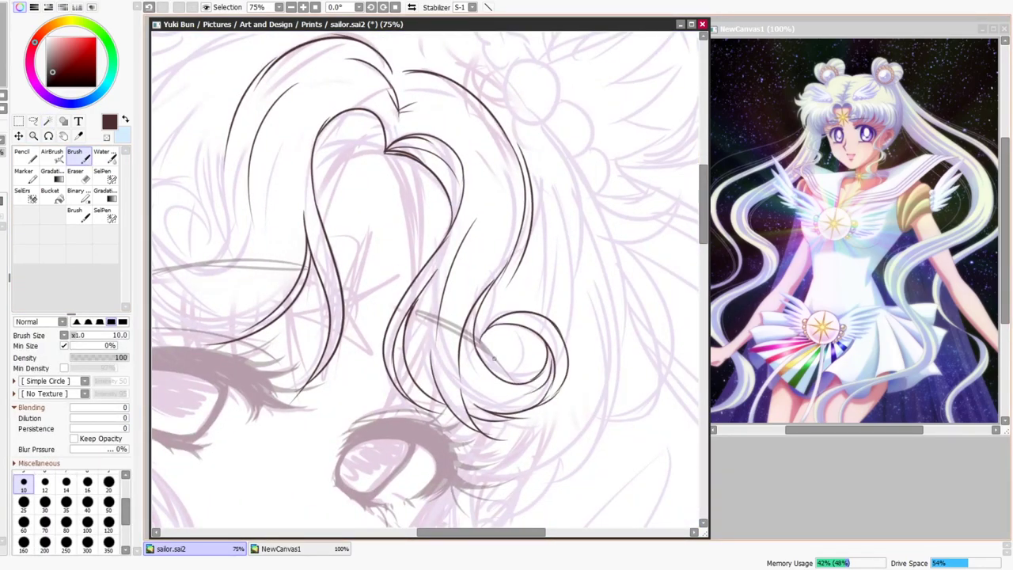
Continue the opposite bang's outer edge into a spiral curl above the second eyebrow.
left_click_drag(501, 368, 644, 398)
left_click_drag(253, 277, 352, 374)
key("ctrl+z")
key("ctrl+z")
mouse_move(315, 211)
left_mouse_down()
mouse_move(289, 228)
mouse_move(385, 306)
left_mouse_up()
key("ctrl+z")
key("ctrl+z")
left_click_drag(396, 241, 340, 295)
key("ctrl+z")
key("ctrl+y")
key("ctrl+z")
mouse_move(307, 241)
left_mouse_down()
mouse_move(331, 293)
mouse_move(348, 262)
left_mouse_up()
key("ctrl+z")
left_click_drag(311, 211, 353, 271)
left_click_drag(340, 244, 348, 282)
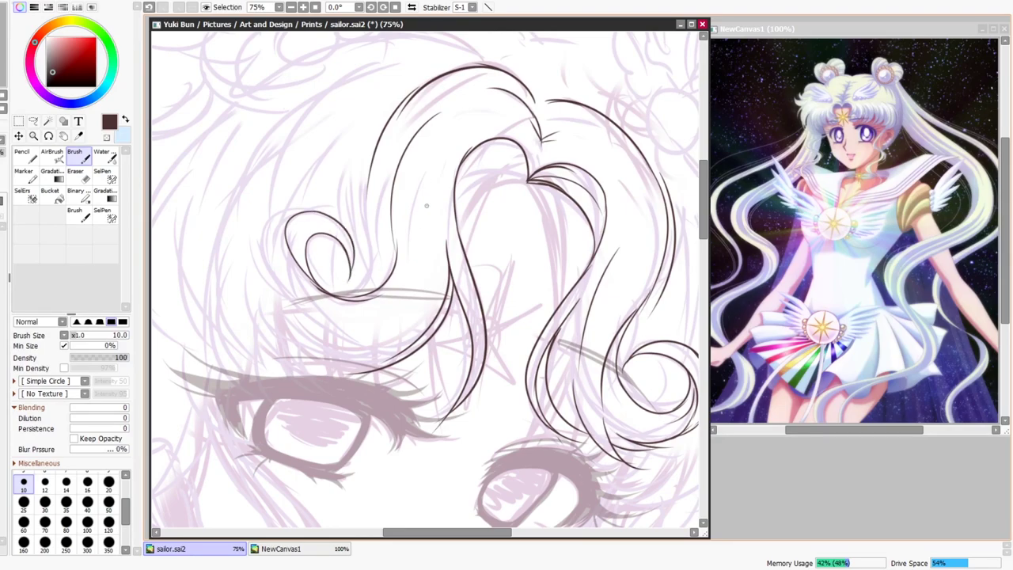
Draw layered strands from the outside of the second curl down to the sweeping lock above the eye.
key("ctrl+z")
mouse_move(295, 214)
left_mouse_down()
mouse_move(264, 237)
mouse_move(282, 299)
left_mouse_up()
mouse_move(286, 212)
left_mouse_down()
mouse_move(270, 264)
mouse_move(281, 311)
left_mouse_up()
key("ctrl+z")
left_click_drag(266, 231, 281, 318)
mouse_move(260, 274)
left_mouse_down()
mouse_move(250, 299)
mouse_move(287, 360)
left_mouse_up()
left_click_drag(243, 335, 352, 374)
key("ctrl+z")
mouse_move(249, 317)
left_mouse_down()
mouse_move(276, 356)
mouse_move(338, 377)
left_mouse_up()
key("Page_Down")
key("Page_Down")
key("Page_Down")
key("plus")
key("plus")
key("plus")
key("plus")
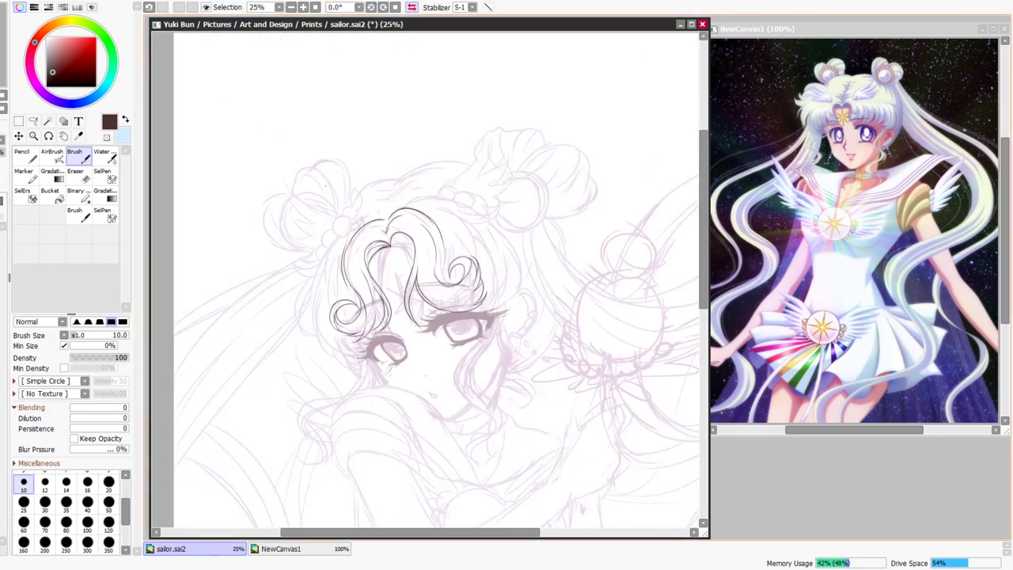
Add an inner contour line along the lower edge of the lock sweeping over the second eye.
left_click_drag(448, 355, 568, 375)
key("ctrl+z")
left_click_drag(458, 357, 564, 367)
left_click_drag(438, 296, 546, 326)
key("ctrl+z")
left_click_drag(449, 328, 551, 334)
key("ctrl+z")
left_click_drag(458, 330, 544, 335)
key("ctrl+z")
Draw long interior flow lines through the opposite bang between the parting and its curl.
left_click_drag(478, 234, 508, 298)
key("ctrl+z")
key("ctrl+z")
left_click_drag(482, 174, 484, 292)
left_click_drag(414, 132, 436, 261)
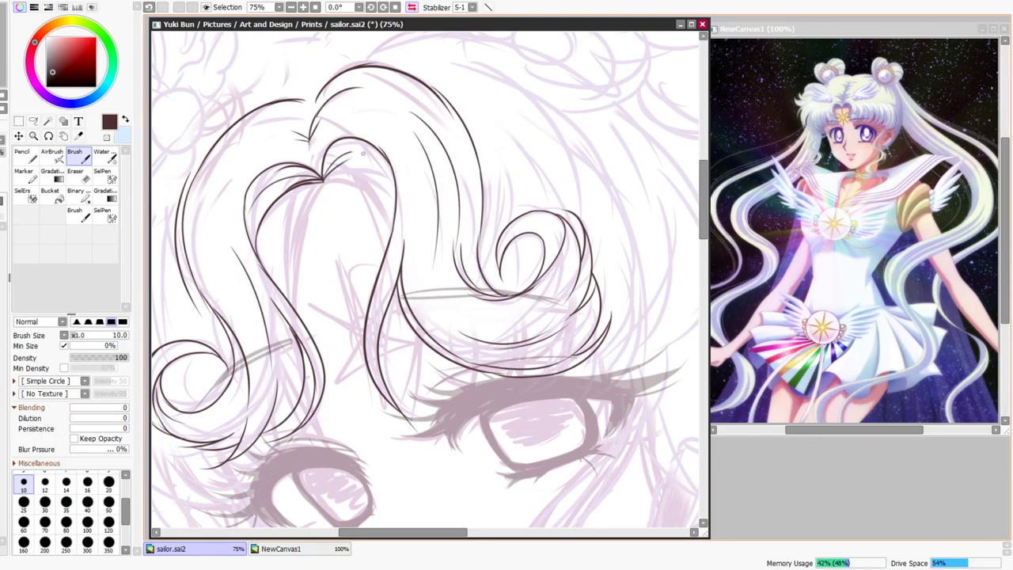
Draw the underside arch and short root strands of the opposite bang where both bangs meet at the forehead.
key("ctrl+z")
left_click_drag(337, 178, 393, 236)
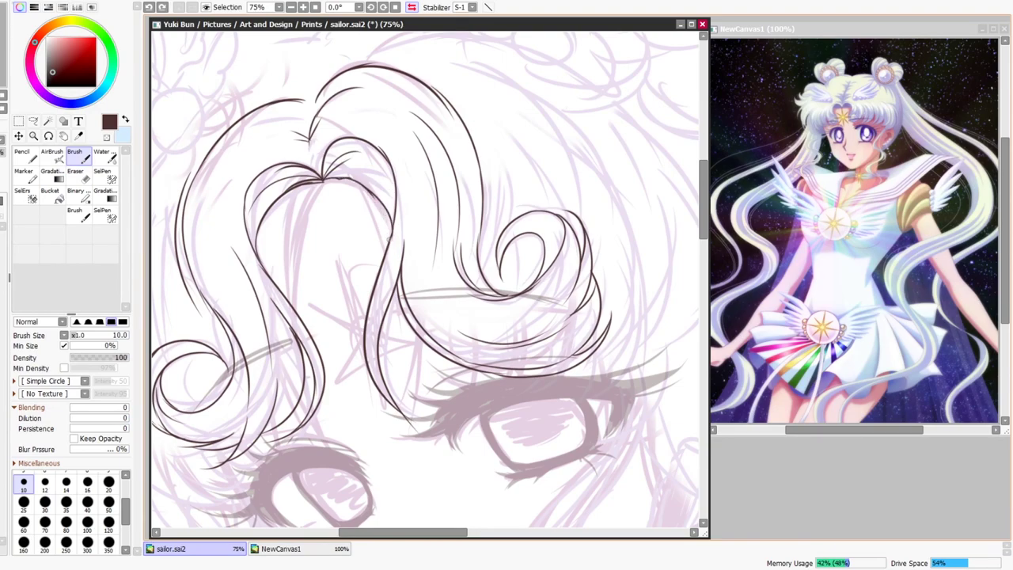
key("ctrl+z")
key("ctrl+z")
mouse_move(326, 175)
left_mouse_down()
mouse_move(395, 209)
mouse_move(393, 173)
mouse_move(378, 167)
mouse_move(390, 182)
left_mouse_up()
key("ctrl+z")
key("ctrl+z")
key("ctrl+z")
left_click_drag(326, 178, 367, 172)
key("Page_Down")
key("Page_Down")
key("Page_Down")
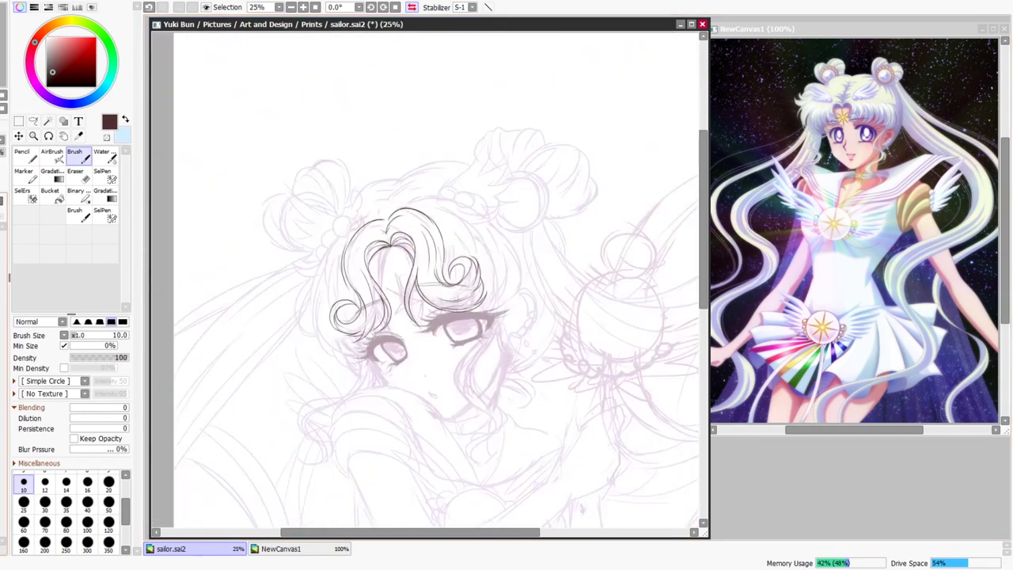
Try a thin pointed strand falling from the opposite bang over the second eye, erasing the hair lines that cross it.
scroll(424, 375, "up", 4)
left_click_drag(433, 262, 529, 418)
key("e")
mouse_move(470, 338)
left_mouse_down()
mouse_move(511, 408)
mouse_move(480, 377)
left_mouse_up()
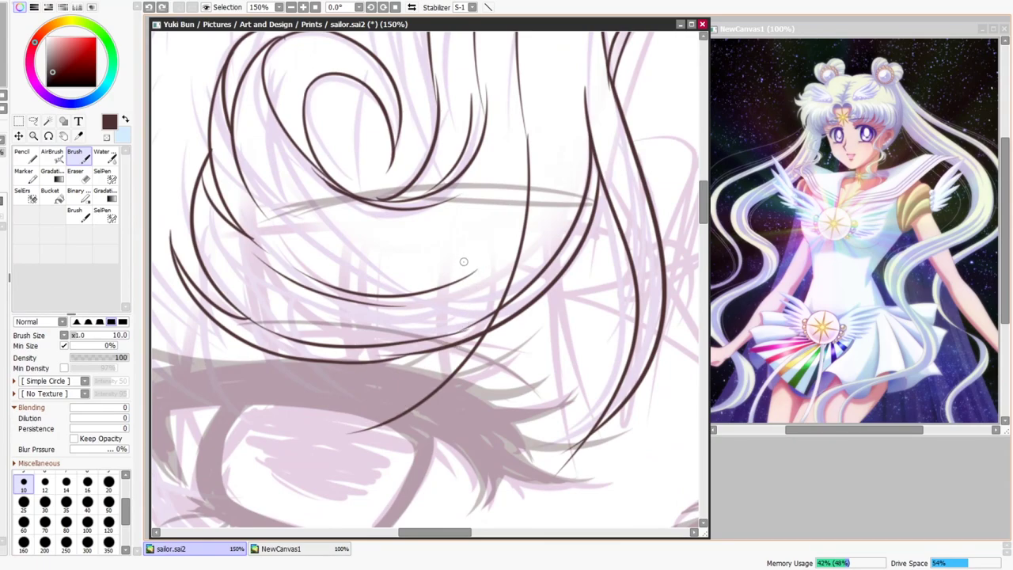
mouse_move(496, 220)
left_mouse_down()
mouse_move(356, 428)
mouse_move(321, 439)
left_mouse_up()
key("e")
left_click_drag(491, 310, 474, 333)
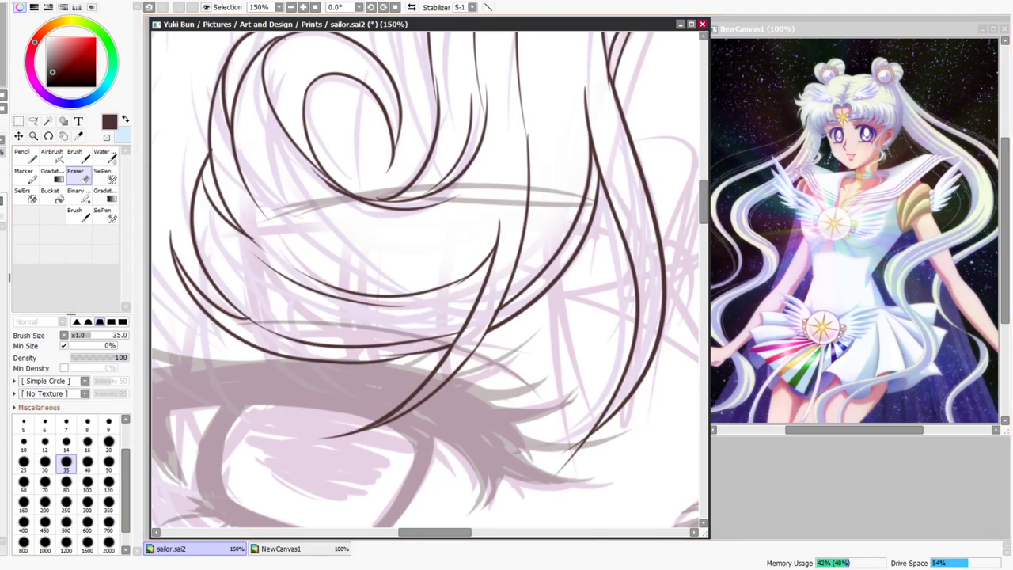
Mirror the view and add short curved strands inside the first bang's spiral curl.
left_click(291, 7)
left_click(291, 7)
left_click(291, 7)
left_click(291, 7)
key("h")
left_click_drag(281, 174, 215, 155)
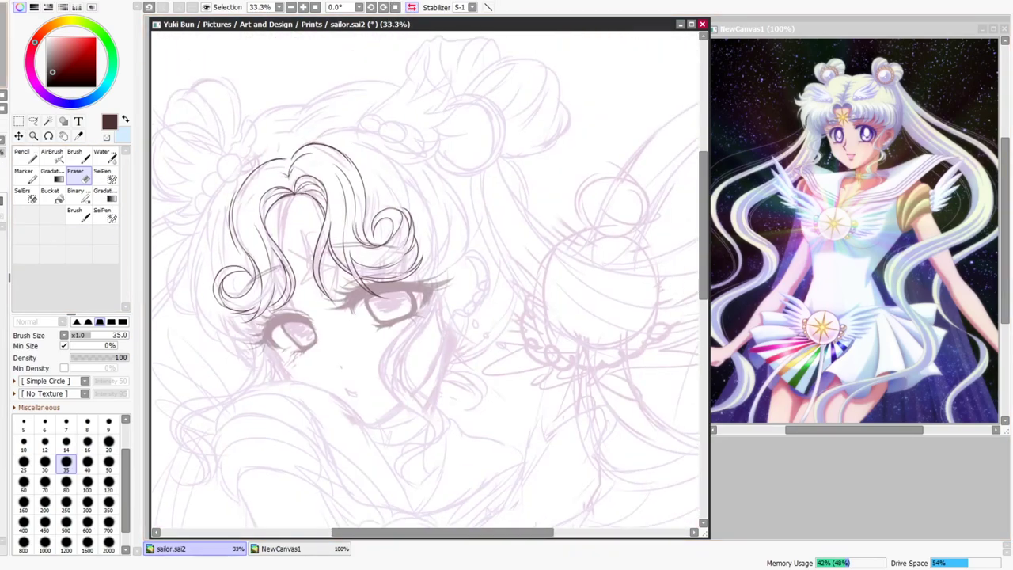
scroll(314, 275, "up", 3)
key("b")
left_click_drag(533, 269, 755, 252)
left_click_drag(316, 251, 315, 312)
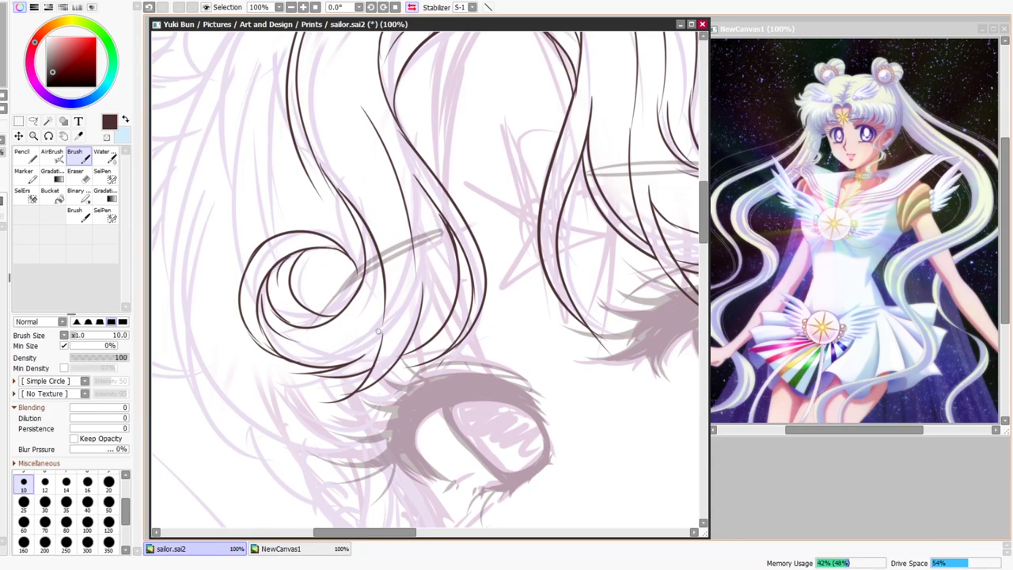
Check the line art without the sketch and fade the bangs' line art to a lower opacity.
scroll(351, 337, "down", 4)
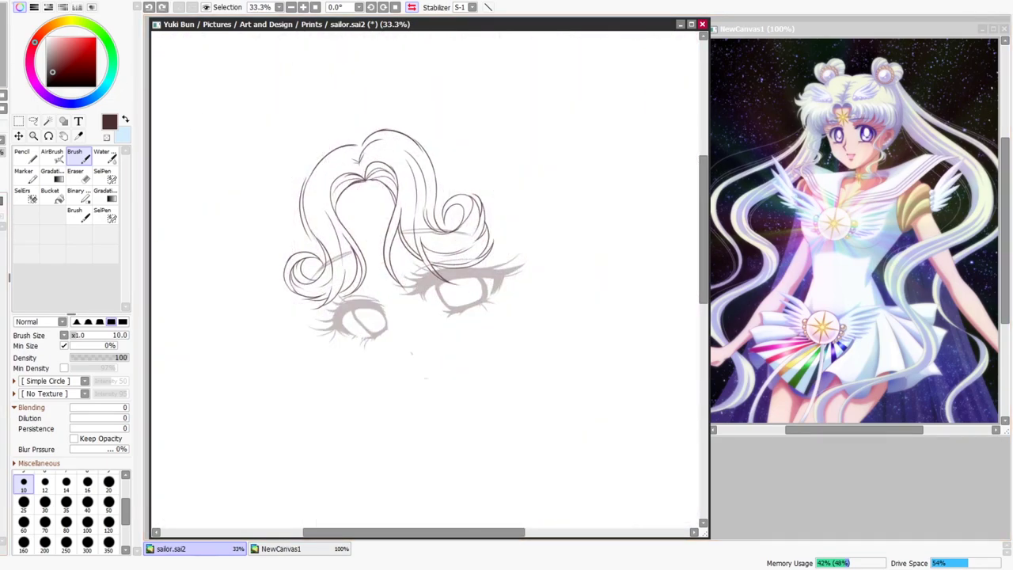
scroll(457, 200, "up", 3)
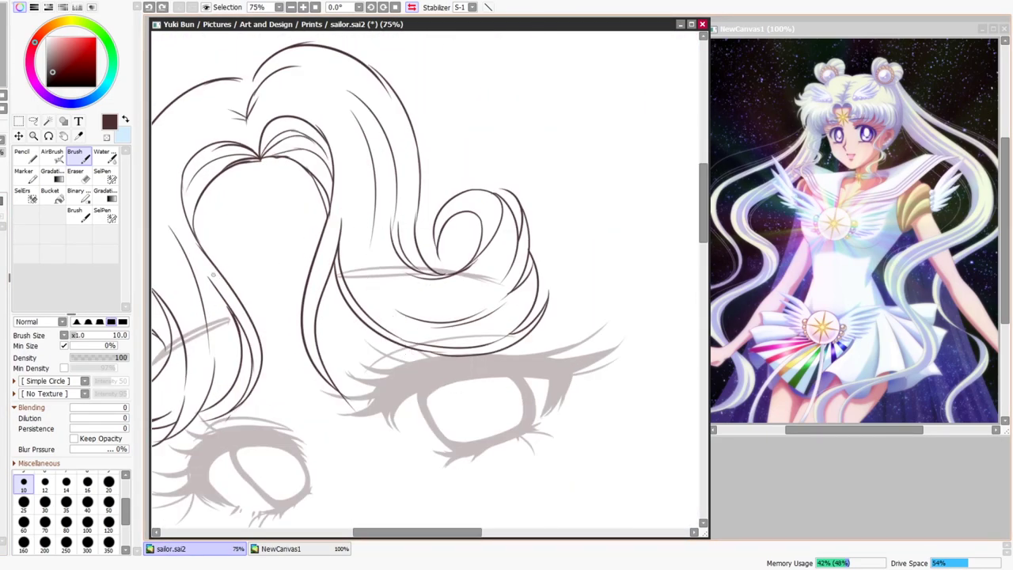
scroll(411, 285, "down", 4)
scroll(449, 257, "up", 4)
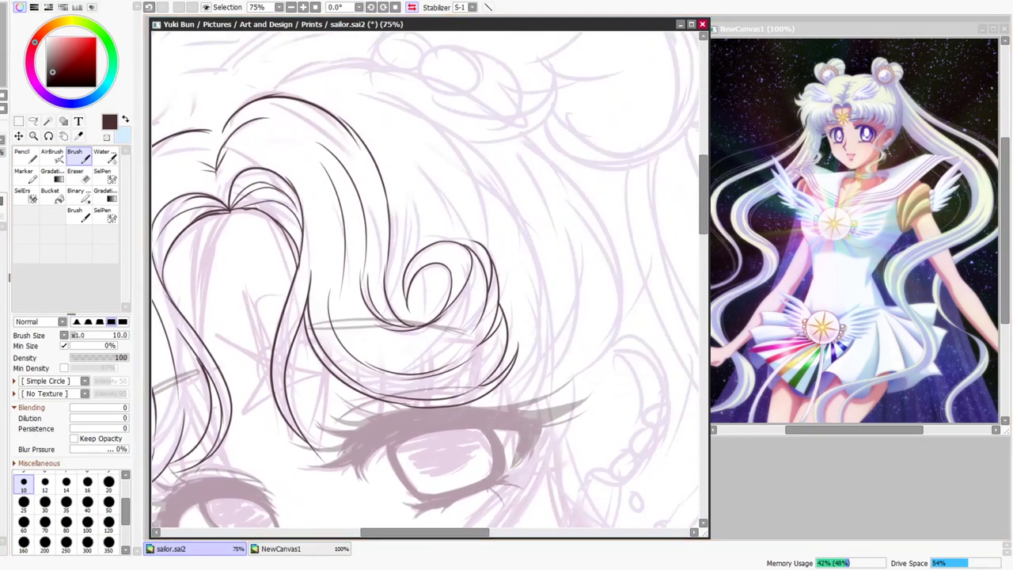
scroll(419, 274, "down", 3)
scroll(419, 274, "up", 3)
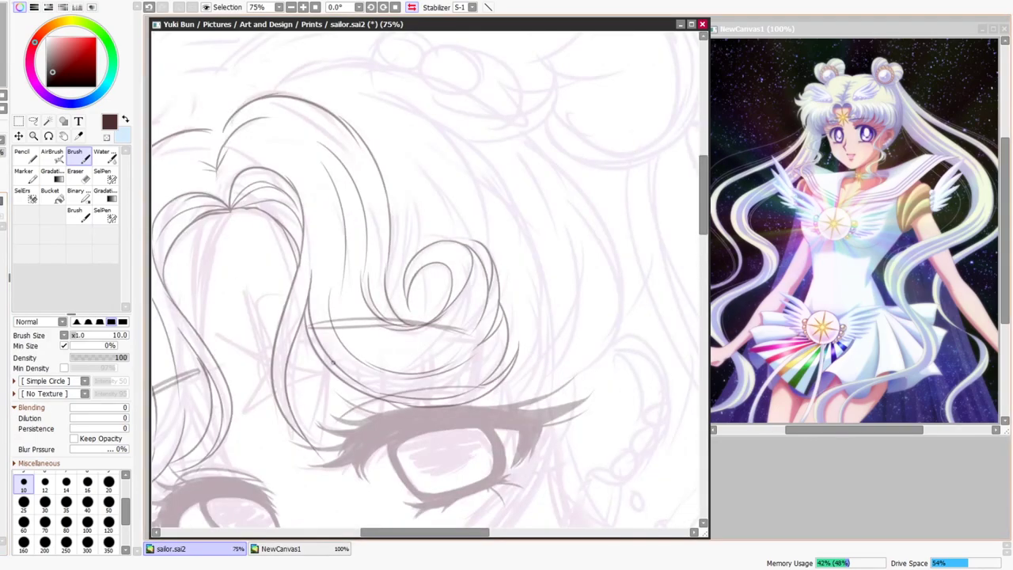
scroll(294, 80, "down", 2)
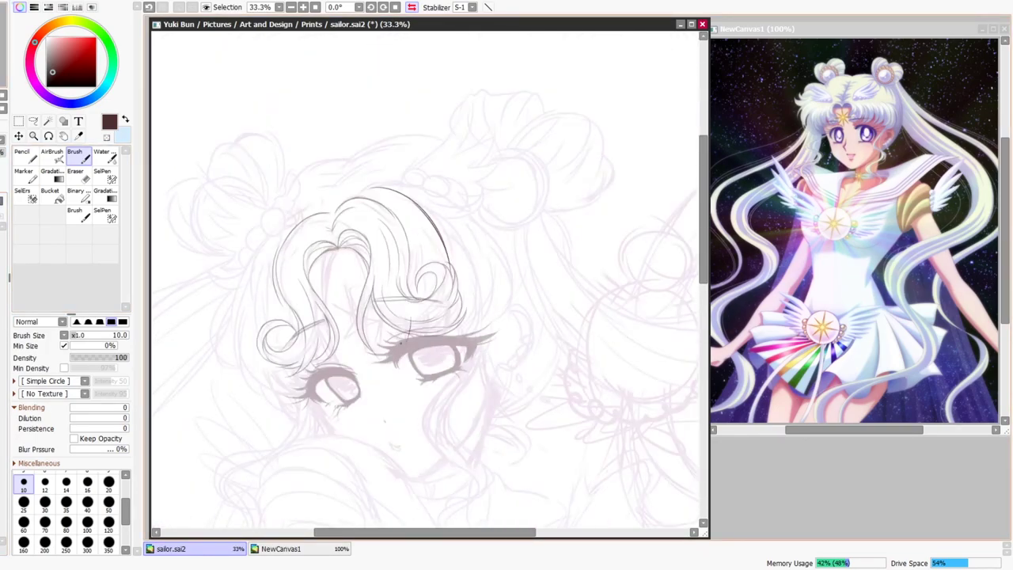
Draw long curved side strands behind the spiral curl over the second eye, falling from the crown toward its lashes.
scroll(385, 420, "up", 3)
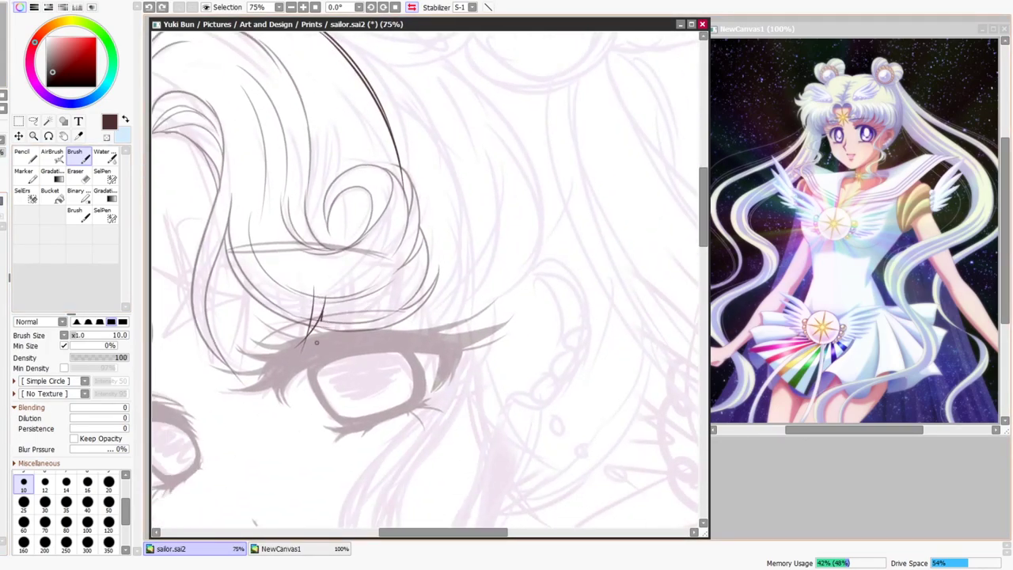
mouse_move(368, 307)
left_mouse_down()
mouse_move(370, 180)
mouse_move(338, 90)
left_mouse_up()
left_click_drag(334, 65, 354, 171)
key("ctrl+z")
key("ctrl+z")
left_click_drag(306, 112, 394, 316)
left_click_drag(338, 225, 343, 362)
left_click_drag(326, 196, 342, 342)
mouse_move(332, 95)
left_mouse_down()
mouse_move(443, 354)
mouse_move(383, 422)
left_mouse_up()
Add short pointed strand tips along the upper lashes of the second eye.
left_click_drag(396, 361, 372, 428)
mouse_move(407, 372)
left_mouse_down()
mouse_move(387, 429)
mouse_move(402, 432)
left_mouse_up()
left_click_drag(445, 277, 424, 416)
left_click_drag(451, 288, 424, 435)
key("ctrl+z")
left_click_drag(460, 396, 428, 436)
left_click_drag(473, 353, 458, 407)
Draw the long outer side strand curving down to the outer lashes of the second eye.
left_click_drag(400, 123, 459, 462)
key("ctrl+z")
left_click_drag(439, 172, 453, 436)
left_click_drag(466, 381, 449, 439)
key("ctrl+z")
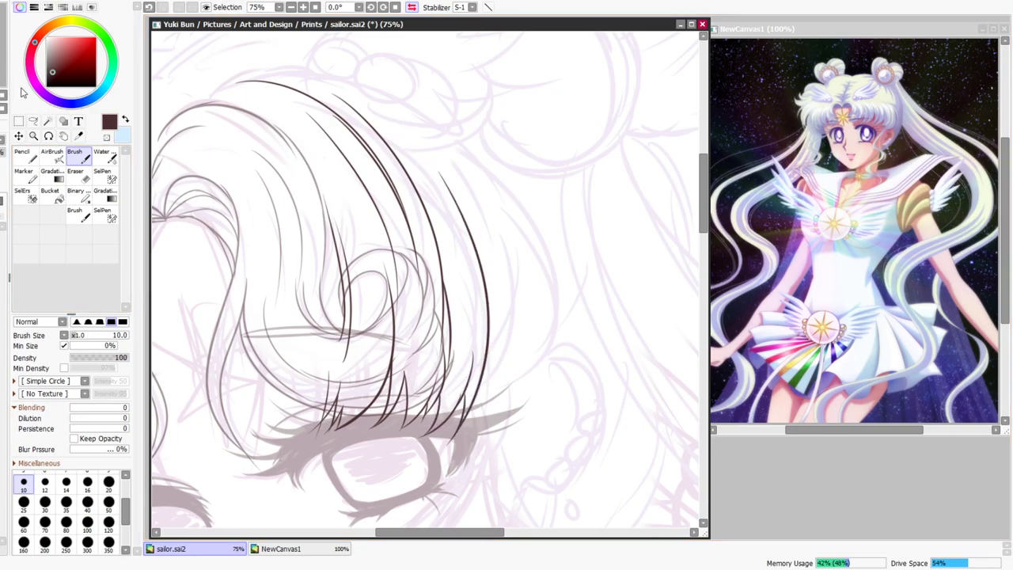
Examine the new side strands against the whole head and sketch.
key("Page_Down")
key("Page_Down")
key("Page_Down")
key("Page_Down")
key("Page_Down")
key("Page_Down")
key("Page_Down")
key("Page_Up")
key("Page_Up")
key("Page_Up")
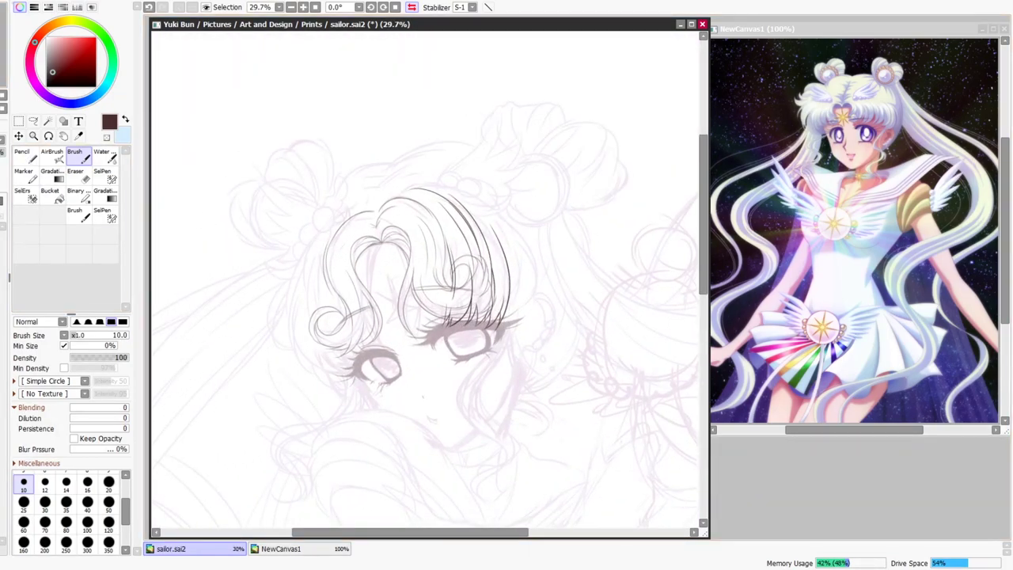
Draw the long outer side line behind the first bang from the crown downward, with thin strands inside it.
key("Page_Up")
key("Page_Up")
key("Page_Up")
key("Page_Up")
mouse_move(304, 238)
left_mouse_down()
mouse_move(396, 224)
mouse_move(433, 266)
left_mouse_up()
left_click_drag(375, 127, 251, 300)
scroll(294, 239, "down", 3)
left_click_drag(276, 243, 296, 342)
left_click_drag(291, 247, 308, 322)
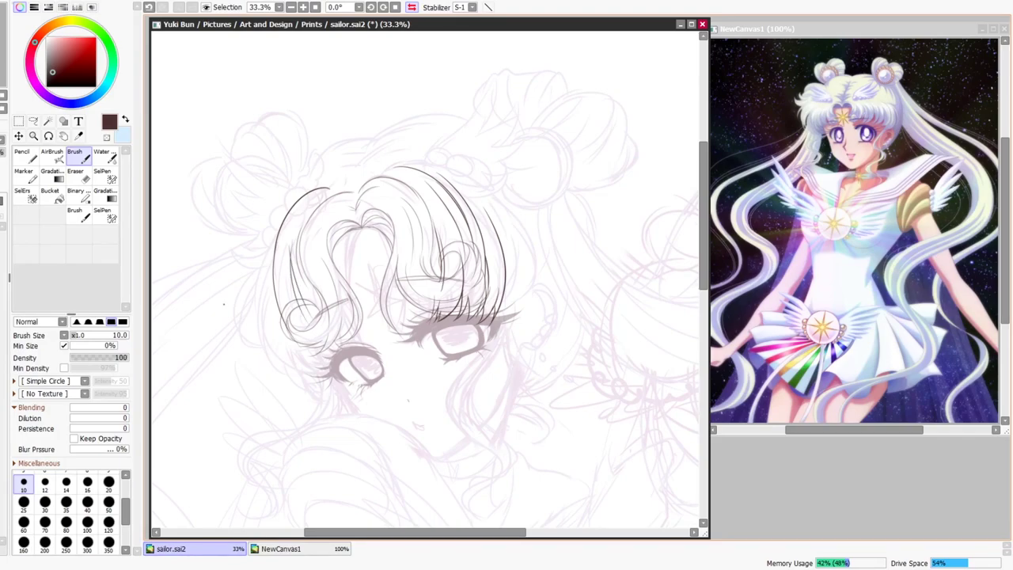
Mirror the view and draw short pointed strand tips below the first bang, over the first eye's lashes.
key("h")
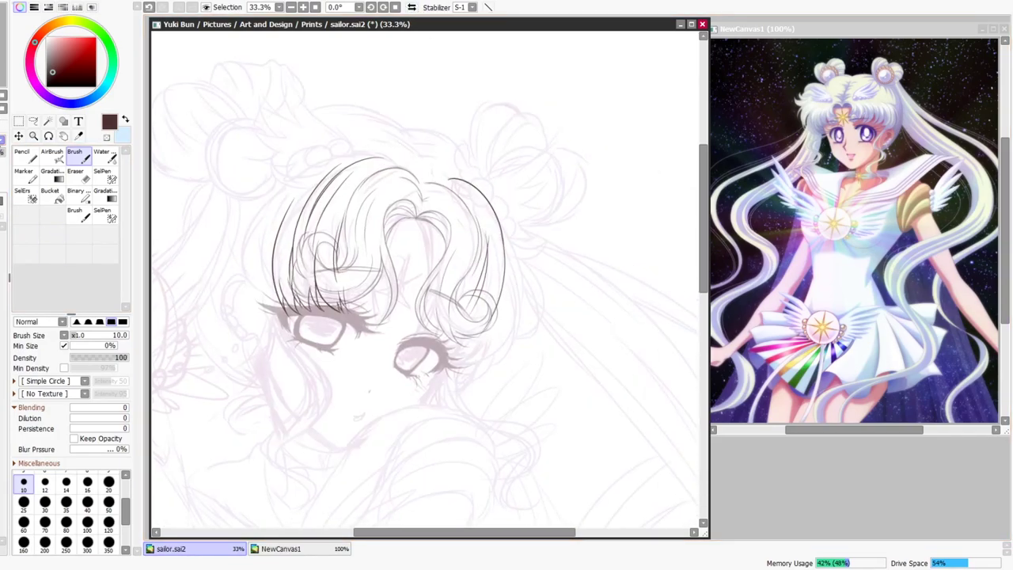
key("Page_Up")
key("ctrl+z")
left_click_drag(432, 349, 470, 374)
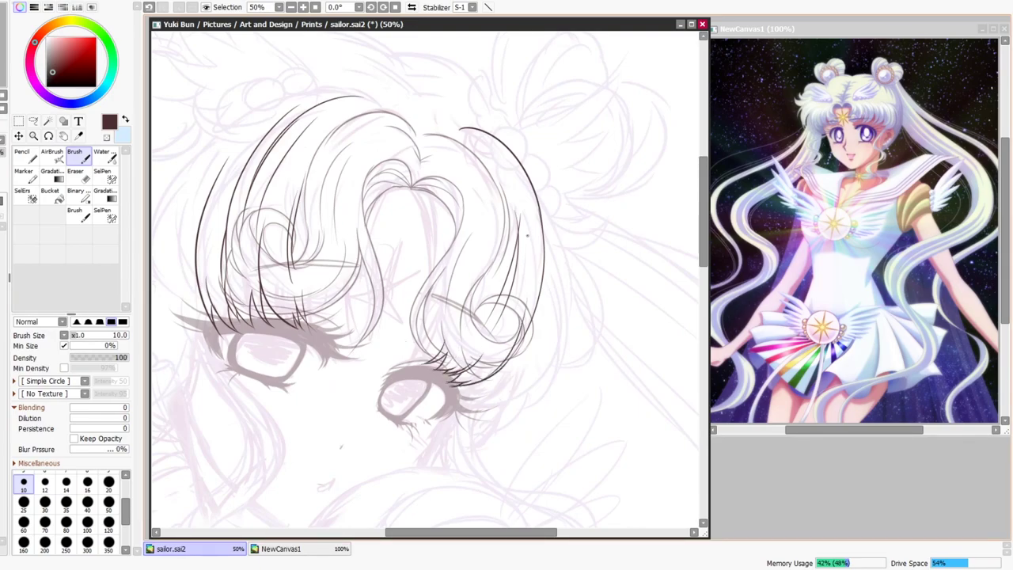
key("e")
key("b")
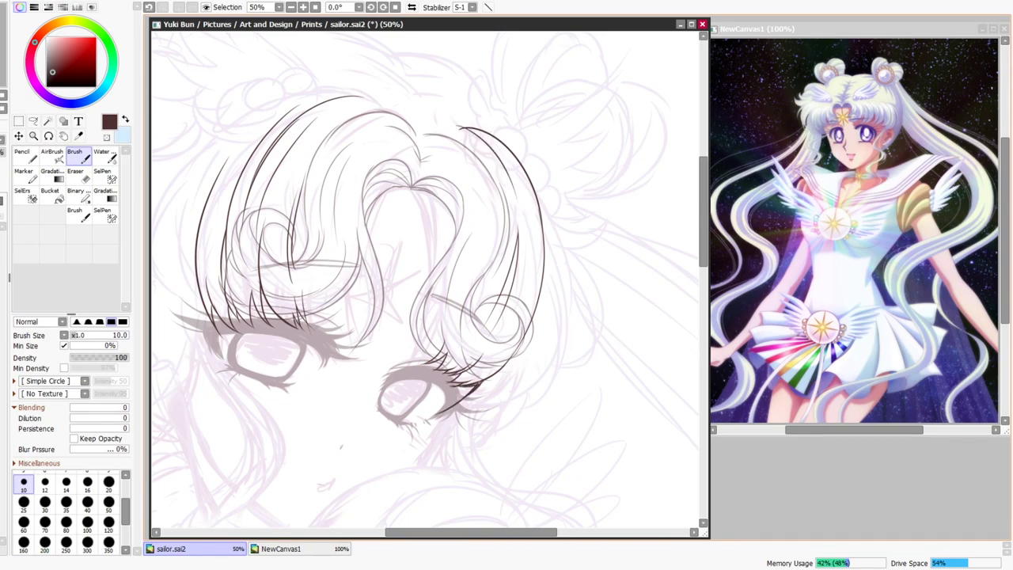
Draw layered outer side strands behind the first bang, tapering to points beside the first eye.
left_click_drag(465, 410, 552, 301)
left_click_drag(542, 190, 523, 431)
left_click_drag(563, 301, 557, 405)
left_click_drag(569, 239, 530, 383)
left_click_drag(573, 275, 542, 367)
Draw an upturned pointed hair flick sticking outward from the side hair beside the first bang.
left_click_drag(541, 204, 617, 222)
left_click_drag(545, 247, 615, 217)
key("ctrl+z")
left_click_drag(545, 247, 618, 227)
key("ctrl+z")
left_click_drag(546, 251, 613, 201)
key("ctrl+z")
left_click_drag(562, 336, 479, 448)
key("ctrl+z")
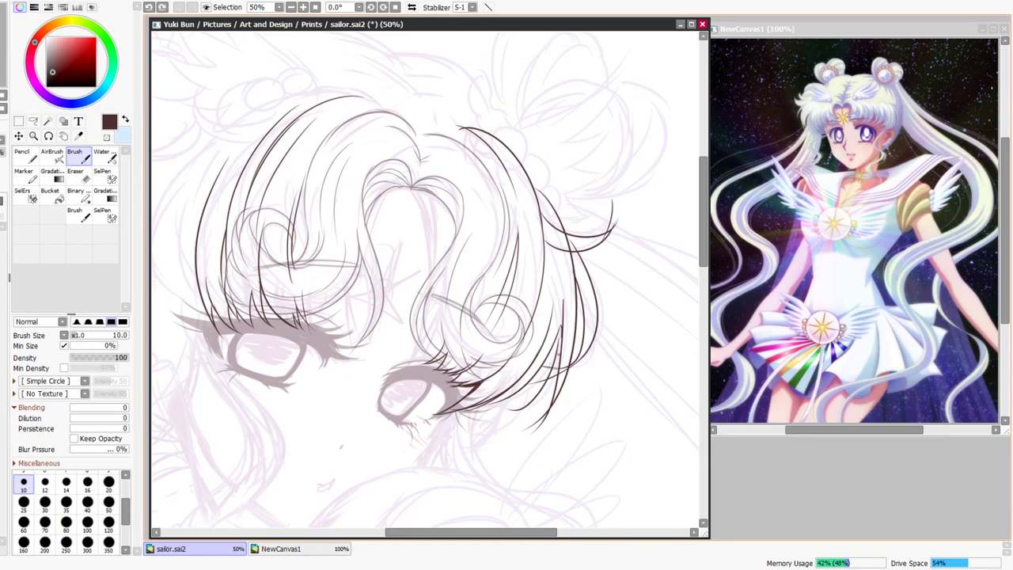
Extend the side hair over the second eye with a wide outer strand from the crown and shorter strands inside it.
left_click_drag(374, 328, 482, 332)
mouse_move(579, 133)
left_mouse_down()
mouse_move(532, 128)
mouse_move(370, 162)
left_mouse_up()
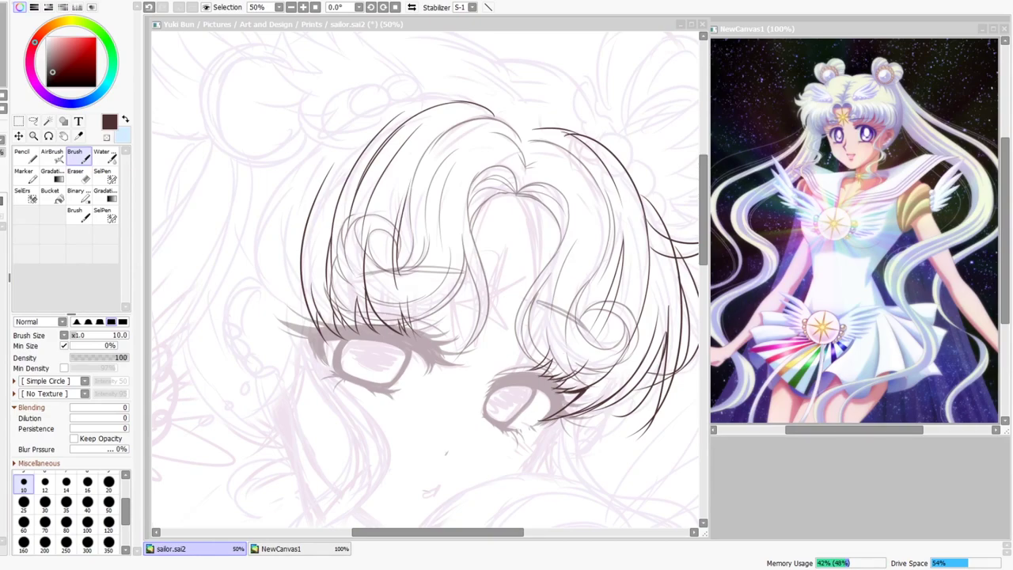
left_click_drag(460, 96, 252, 214)
key("ctrl+z")
left_click_drag(305, 180, 264, 303)
key("ctrl+z")
mouse_move(441, 93)
left_mouse_down()
mouse_move(254, 231)
mouse_move(244, 296)
left_mouse_up()
left_click_drag(283, 209, 258, 312)
left_click_drag(302, 227, 282, 312)
left_click_drag(348, 131, 293, 217)
left_click_drag(386, 113, 276, 226)
Mirror the view and erase the side hair line that crosses the upturned flick beside the first bang.
key("Page_Down")
key("Page_Down")
key("Page_Down")
left_click(412, 7)
key("Page_Up")
key("Page_Up")
key("Page_Up")
left_click_drag(203, 157, 398, 176)
key("Page_Up")
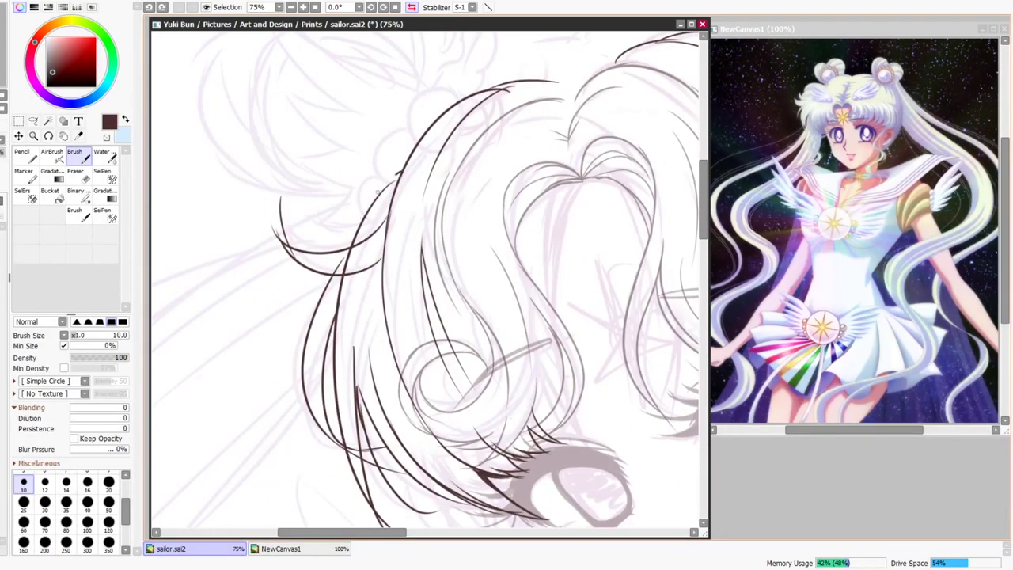
key("e")
left_click_drag(357, 244, 362, 226)
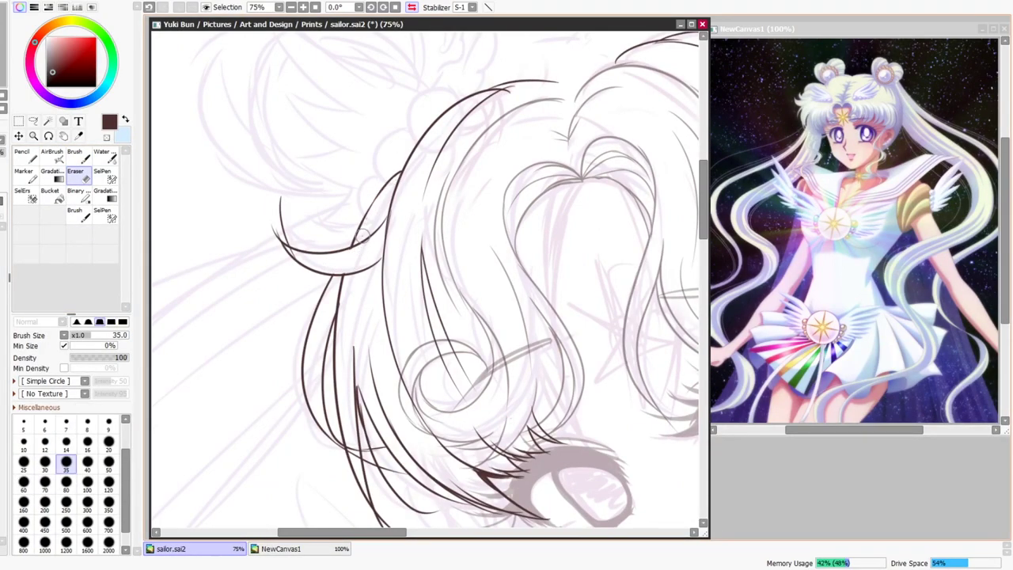
Trim the flick's upper tip line and erase the stray stroke crossing the lower side strands.
left_click_drag(277, 191, 300, 240)
key("ctrl+z")
left_click_drag(325, 426, 280, 297)
left_click_drag(336, 321, 374, 363)
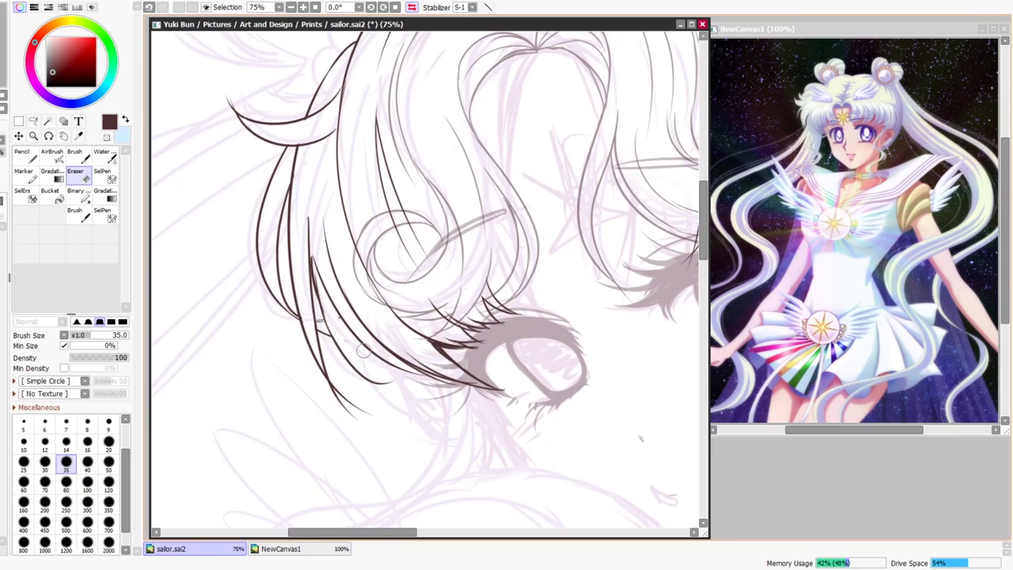
Thicken the gaps between the lower side strands beside the first eye and erase the overlapping line end near the crown.
key("b")
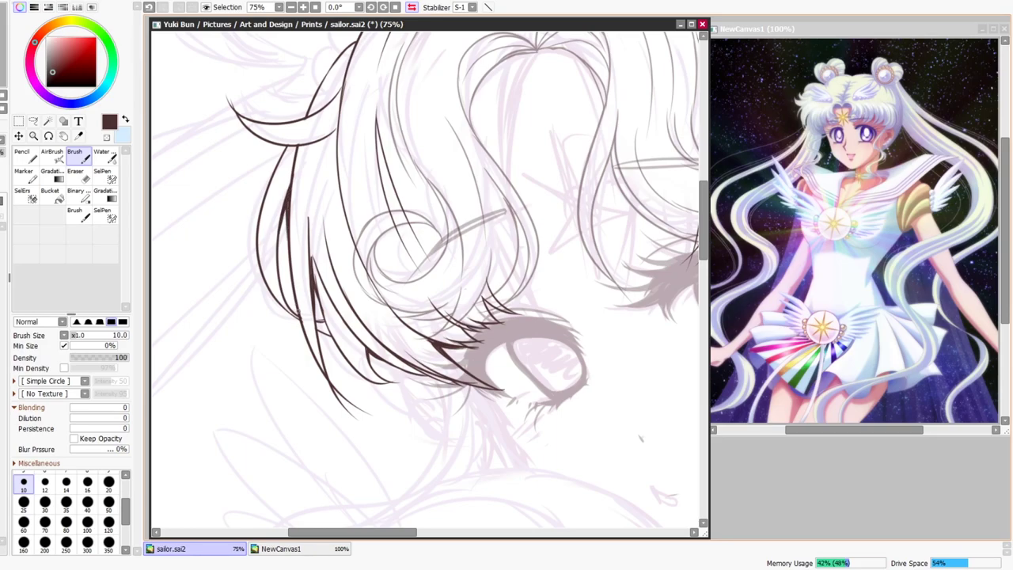
mouse_move(284, 269)
left_mouse_down()
mouse_move(295, 310)
mouse_move(320, 309)
left_mouse_up()
left_click_drag(348, 206, 286, 369)
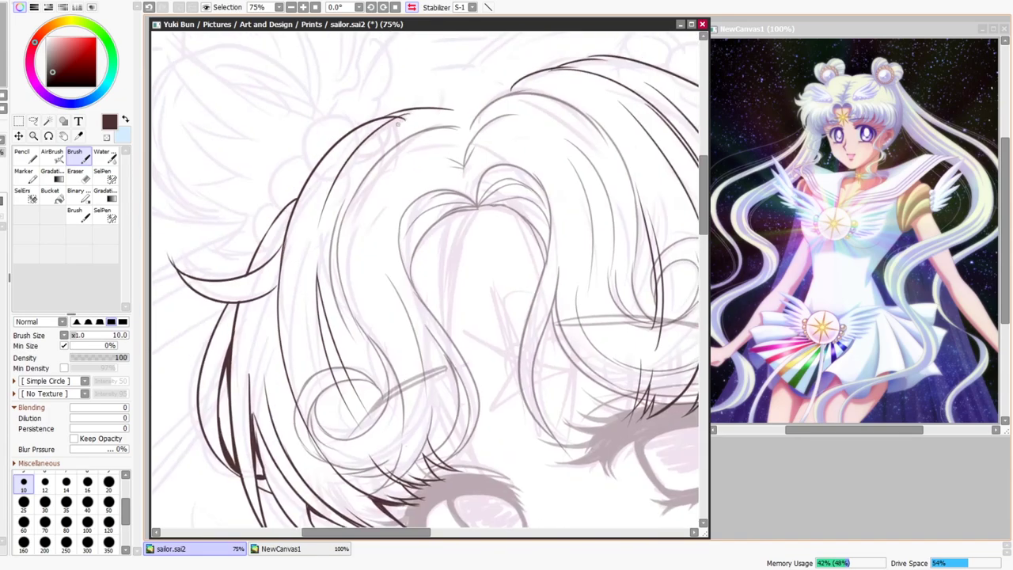
key("e")
mouse_move(399, 111)
left_mouse_down()
mouse_move(384, 109)
mouse_move(350, 61)
left_mouse_up()
Erase the side strands overlapping both curled bangs and restore the bangs' line art to its dark opacity.
scroll(411, 118, "down", 4)
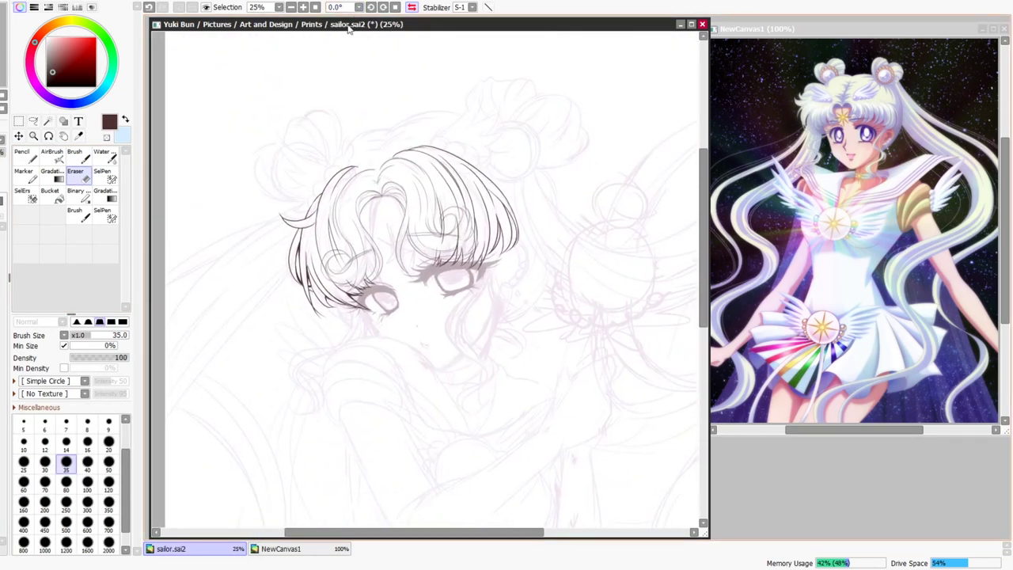
key("Page_Up")
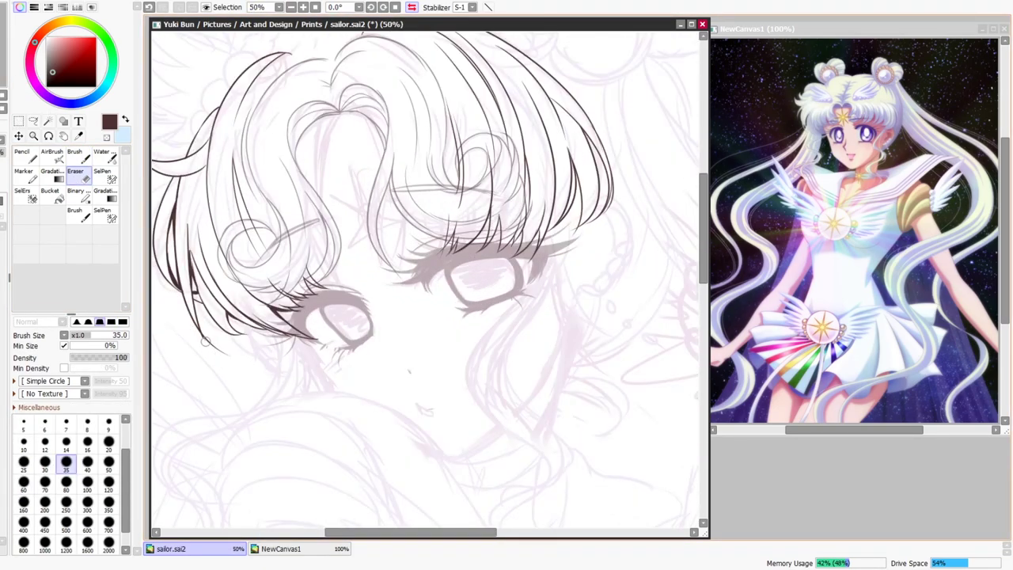
key("Page_Up")
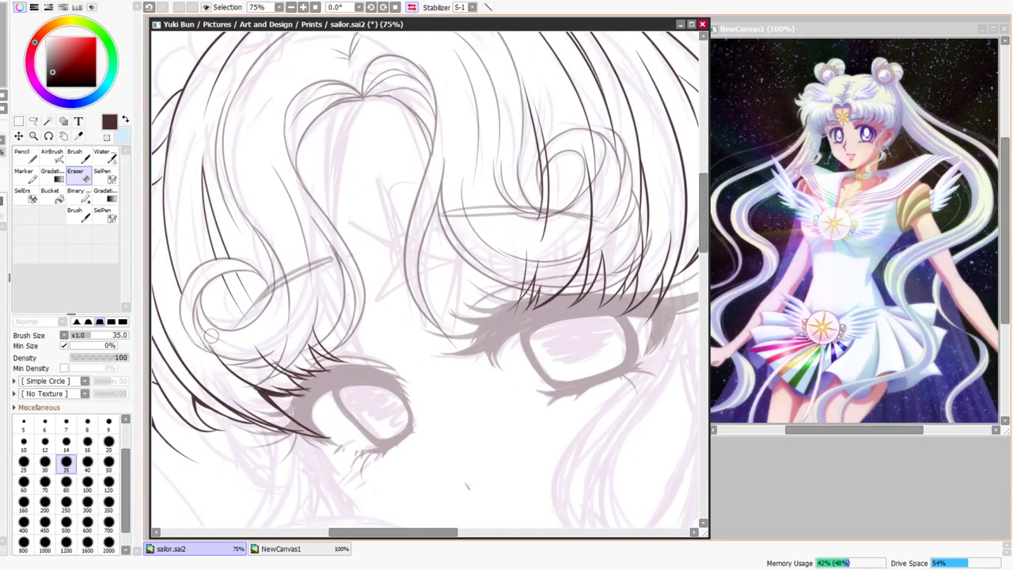
mouse_move(567, 267)
left_mouse_down()
mouse_move(440, 320)
mouse_move(435, 339)
mouse_move(467, 338)
left_mouse_up()
mouse_move(512, 310)
left_mouse_down()
mouse_move(488, 326)
mouse_move(482, 314)
mouse_move(395, 321)
left_mouse_up()
mouse_move(462, 304)
left_mouse_down()
mouse_move(457, 197)
mouse_move(448, 230)
mouse_move(632, 161)
left_mouse_up()
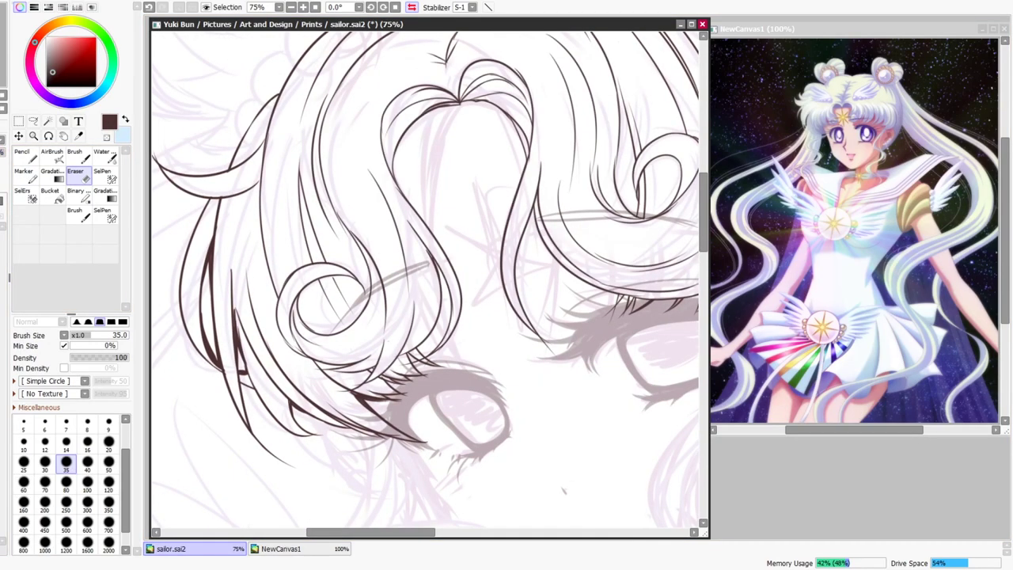
Mirror the view and add short strand strokes leading into the spiral curls of the bangs.
scroll(339, 275, "down", 3)
left_click(411, 7)
scroll(446, 281, "up", 4)
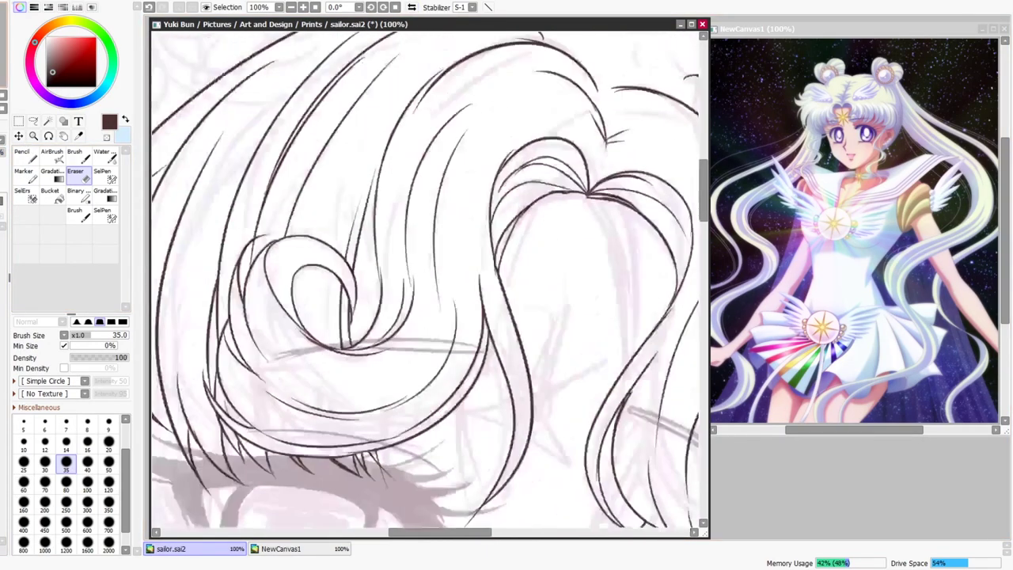
key("b")
left_click_drag(450, 280, 418, 294)
left_click_drag(440, 259, 409, 287)
mouse_move(409, 396)
left_mouse_down()
mouse_move(543, 375)
mouse_move(229, 386)
left_mouse_up()
left_click_drag(615, 231, 434, 310)
key("ctrl+z")
left_click_drag(529, 430, 383, 338)
left_click_drag(409, 261, 368, 324)
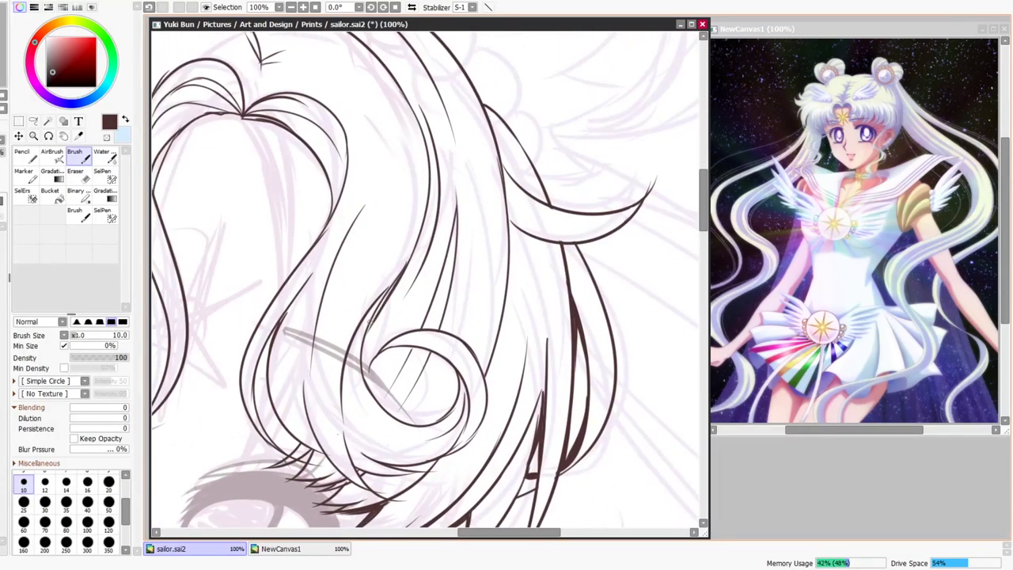
Refine the lines around the first bang's spiral curl and the short top line of the side hair at the crown.
left_click_drag(469, 414, 446, 455)
key("e")
key("b")
key("ctrl+z")
left_click_drag(345, 359, 395, 440)
left_click_drag(396, 317, 404, 448)
key("ctrl+z")
left_click_drag(320, 127, 379, 145)
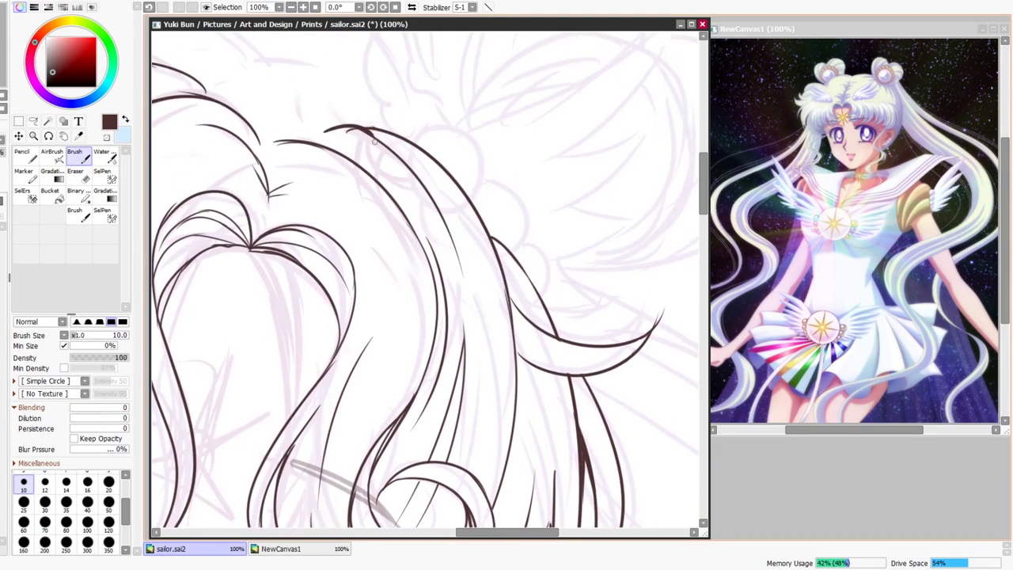
key("e")
Add short curved strokes to the side hair just outside the spiral curl over the second eye.
scroll(425, 279, "down", 4)
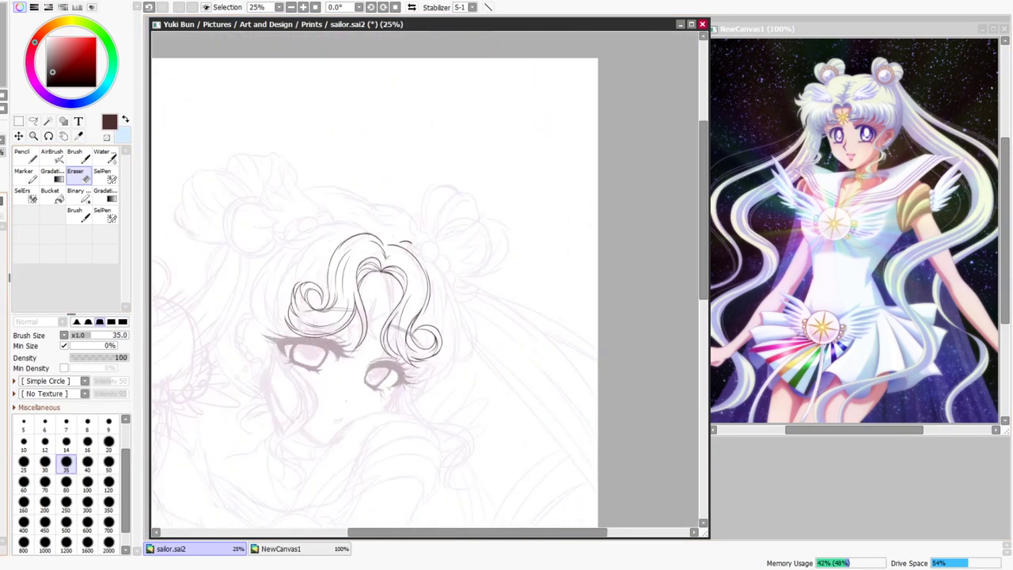
scroll(425, 279, "up", 2)
mouse_move(196, 247)
left_mouse_down()
mouse_move(358, 190)
mouse_move(321, 155)
left_mouse_up()
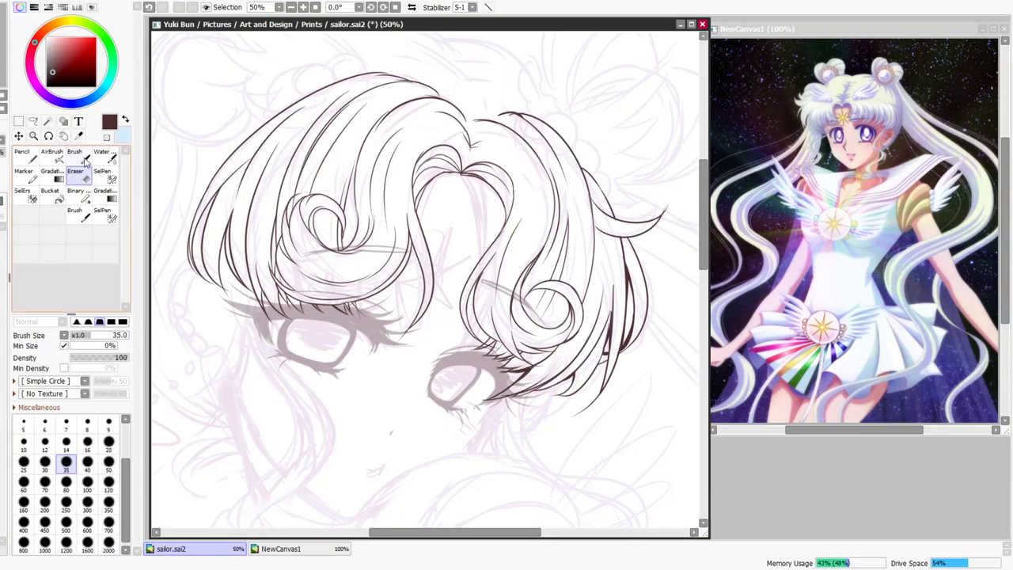
key("b")
left_click_drag(272, 204, 279, 247)
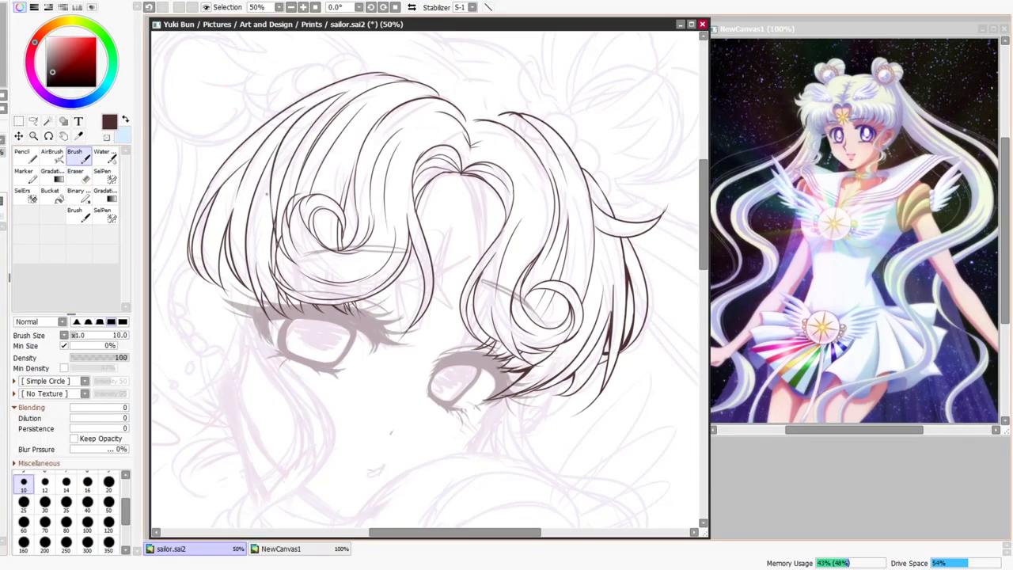
left_click_drag(271, 206, 275, 247)
key("e")
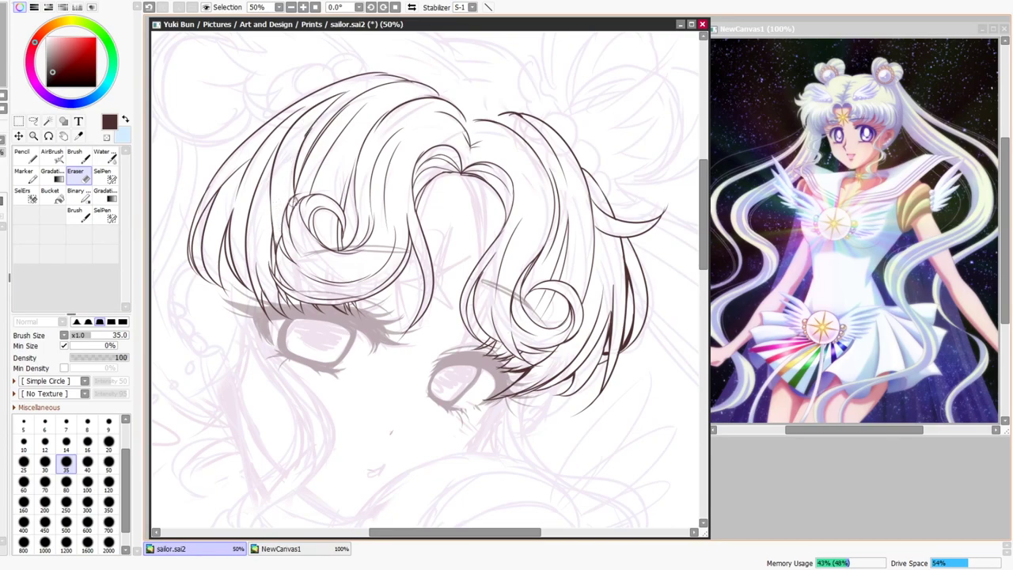
Try a long curved strand from the crown through the side hair over the second eye.
scroll(340, 100, "down", 3)
scroll(341, 100, "up", 3)
key("b")
mouse_move(323, 86)
left_mouse_down()
mouse_move(239, 179)
mouse_move(258, 194)
left_mouse_up()
key("ctrl+z")
key("ctrl+z")
Draw a small upturned pointed flick sticking out from the side hair above the second eye.
scroll(427, 279, "down", 3)
scroll(427, 279, "up", 3)
left_click_drag(247, 141, 183, 106)
key("ctrl+z")
left_click_drag(226, 158, 184, 123)
key("ctrl+z")
key("ctrl+z")
left_click_drag(245, 163, 201, 111)
left_click_drag(190, 162, 242, 184)
Erase the side hair outline where it crosses the base of the new flick.
mouse_move(279, 215)
left_mouse_down()
mouse_move(246, 179)
mouse_move(372, 110)
left_mouse_up()
key("ctrl+z")
key("e")
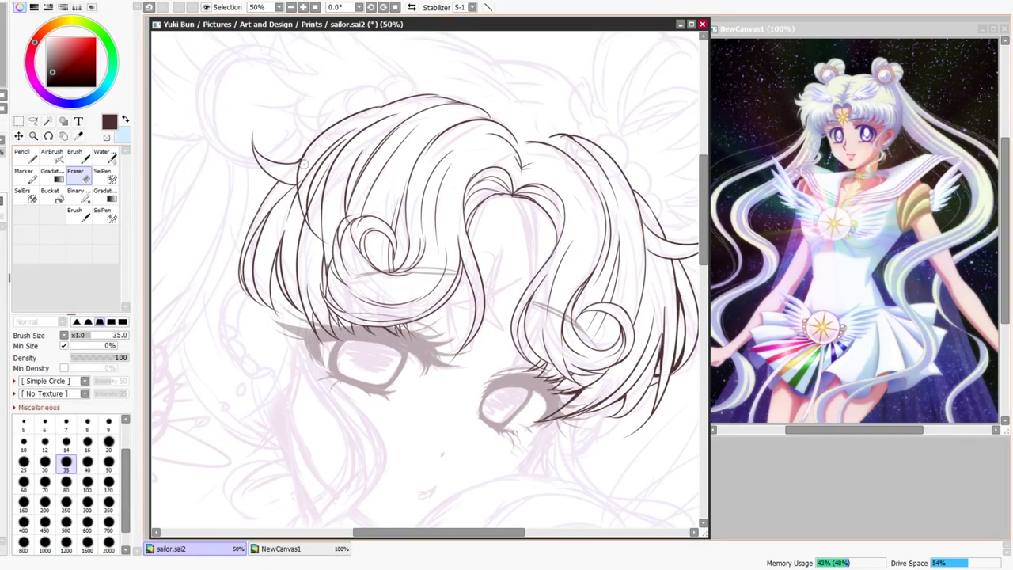
key("ctrl+z")
left_click_drag(311, 183, 301, 188)
Draw a thin curved strand in the side hair between the new flick and the spiral curl over the second eye.
key("b")
key("ctrl+z")
mouse_move(368, 125)
left_mouse_down()
mouse_move(334, 154)
mouse_move(332, 227)
left_mouse_up()
key("ctrl+z")
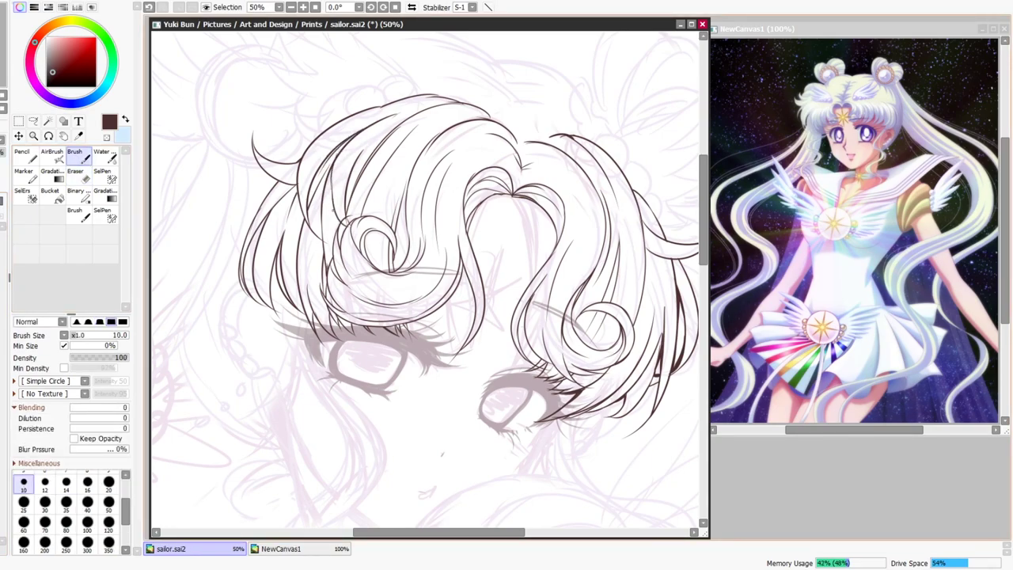
left_click_drag(333, 166, 327, 249)
Clean up the strand lines beside the first bang's spiral curl and mirror the whole drawing to check the hair.
left_click_drag(622, 245, 533, 237)
left_click(81, 175)
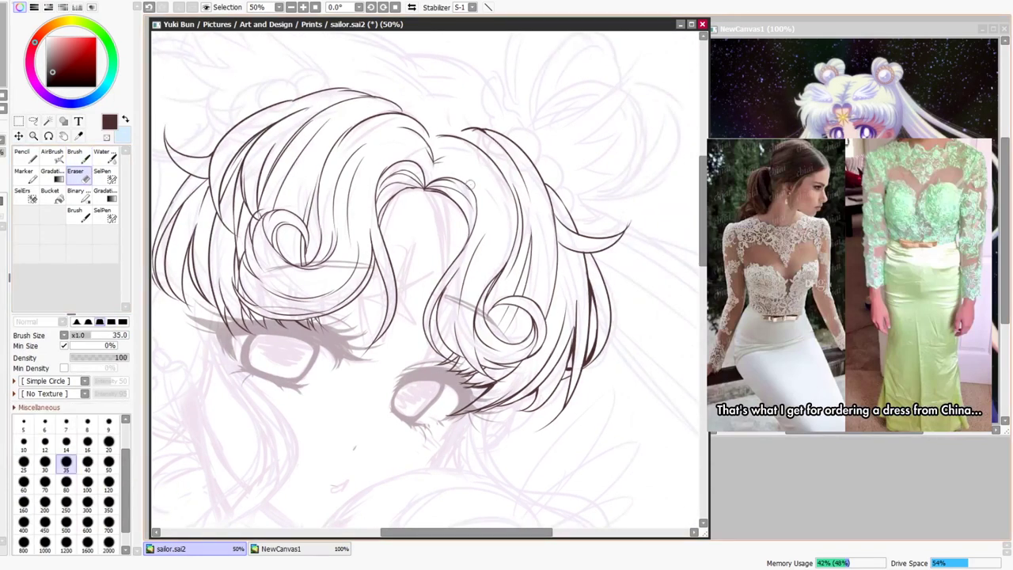
left_click(77, 155)
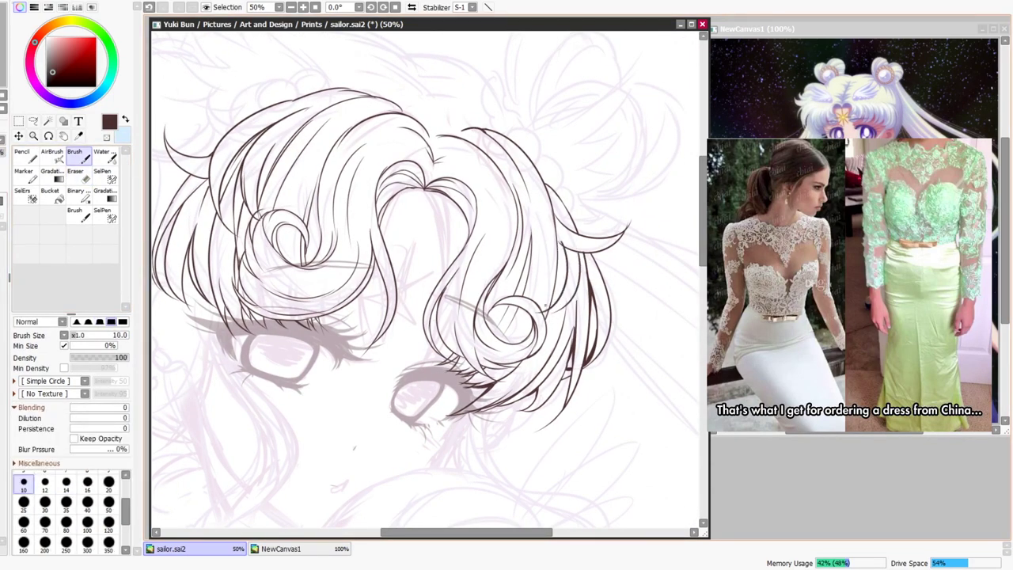
key("e")
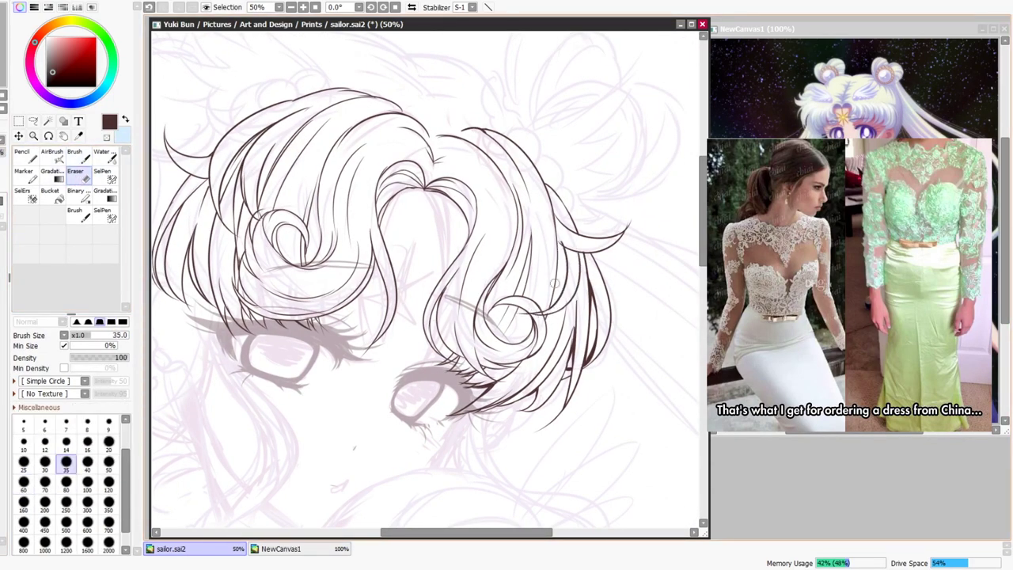
left_click_drag(543, 305, 527, 317)
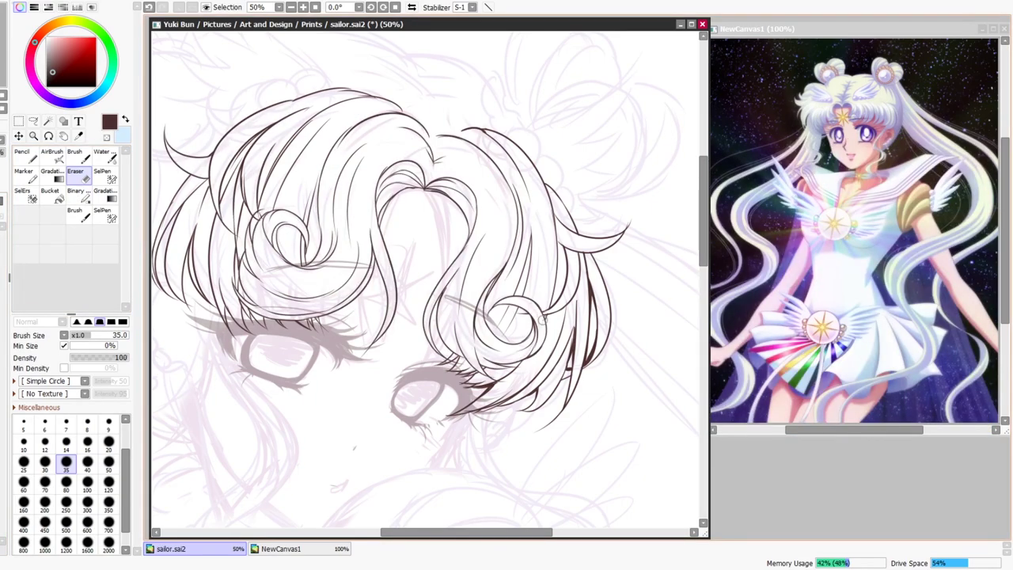
key("Page_Down")
key("Page_Down")
key("Page_Down")
left_click(412, 7)
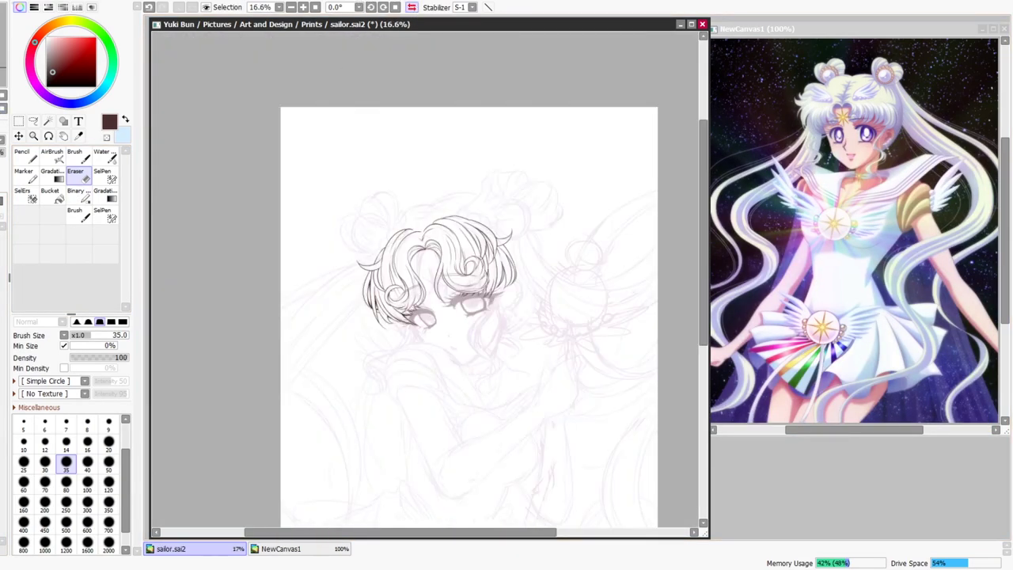
Select the side hair over the first eye with a freehand lasso and move it slightly toward the face.
left_click(33, 120)
key("plus")
key("plus")
key("plus")
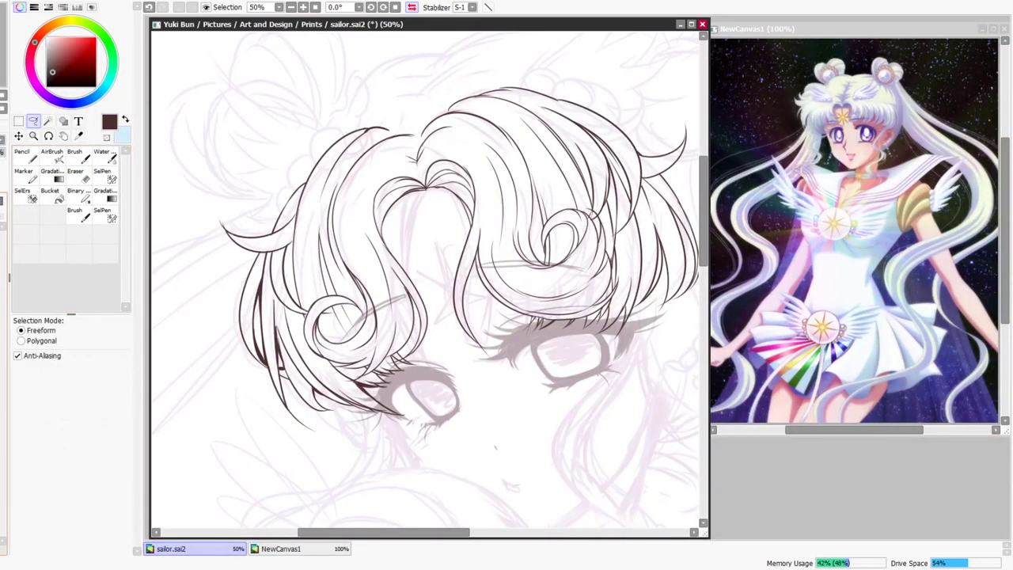
mouse_move(398, 122)
left_mouse_down()
mouse_move(338, 165)
mouse_move(318, 281)
mouse_move(182, 355)
mouse_move(310, 186)
mouse_move(381, 444)
left_mouse_up()
left_click(18, 137)
left_click_drag(314, 298, 328, 301)
key("minus")
key("minus")
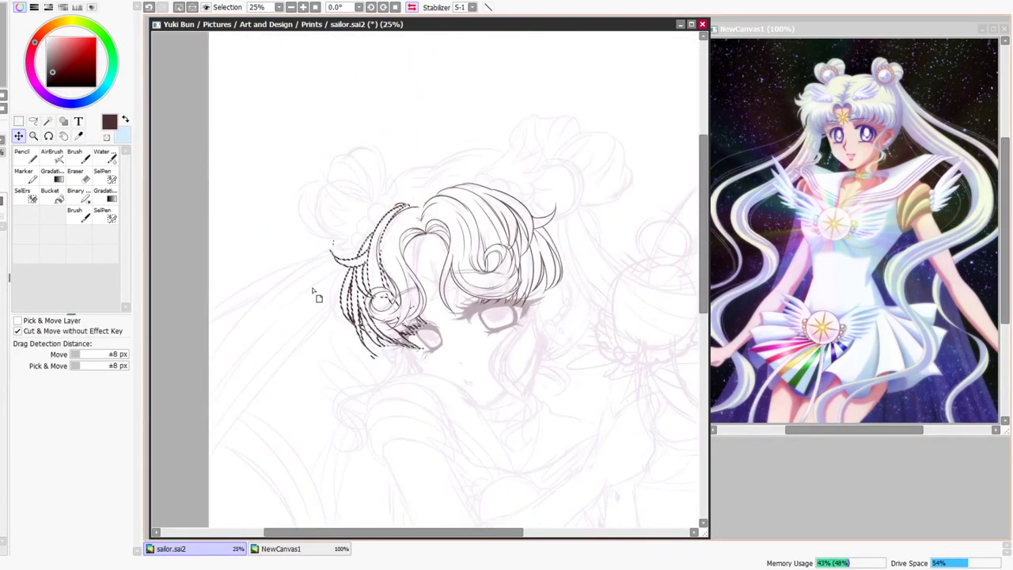
Mirror the view, nudge the selected side hair slightly to refine its position, and deselect it.
left_click(33, 120)
left_click(234, 164)
left_click(411, 7)
mouse_move(441, 173)
left_mouse_down()
mouse_move(406, 345)
mouse_move(442, 172)
left_mouse_up()
key("plus")
key("plus")
left_click(19, 136)
left_click_drag(605, 205, 603, 203)
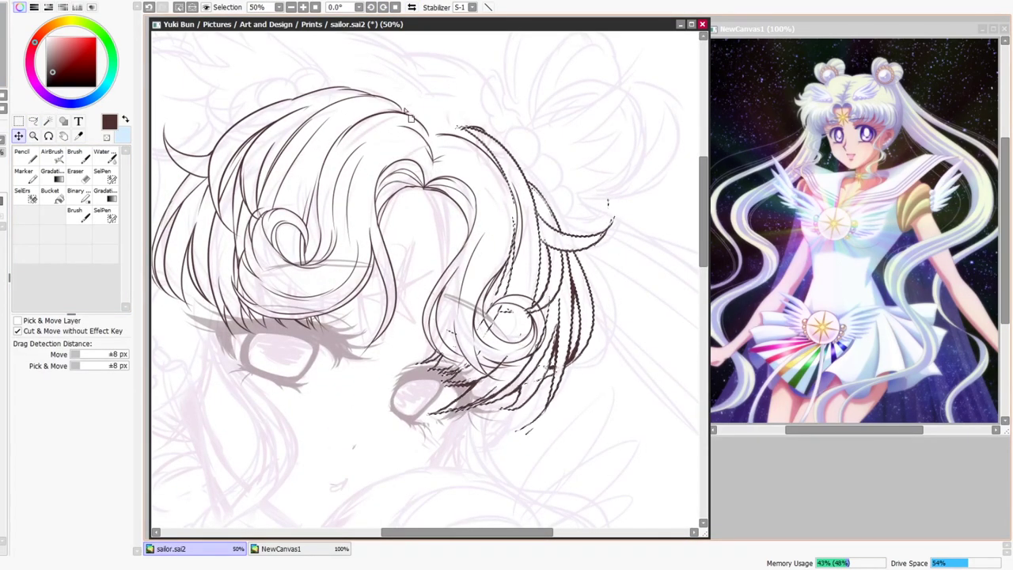
left_click(33, 120)
key("ctrl+d")
Erase the overlapping strand line above the first eye's spiral curl and mirror the view back to check the moved hair.
left_click(75, 172)
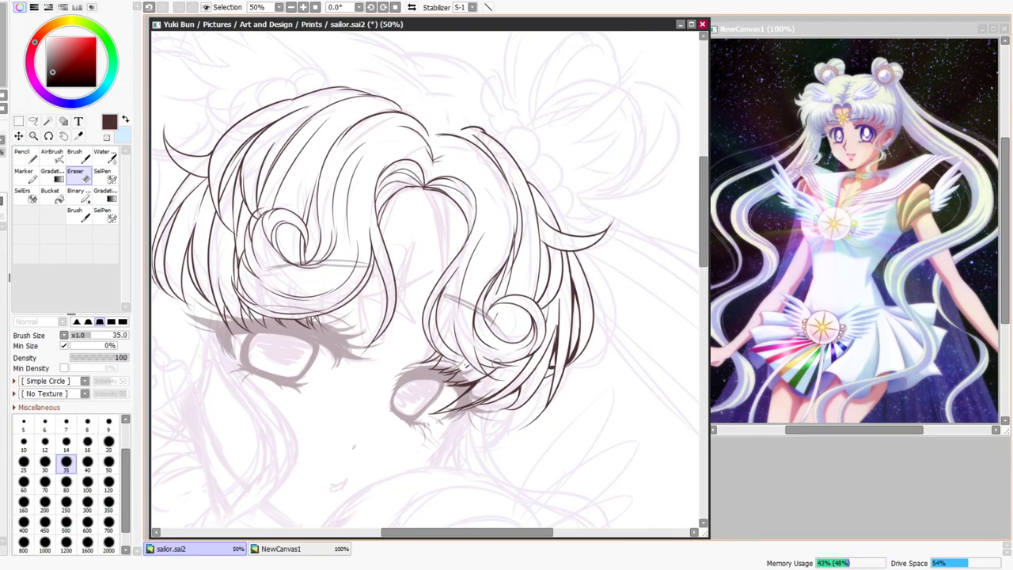
key("b")
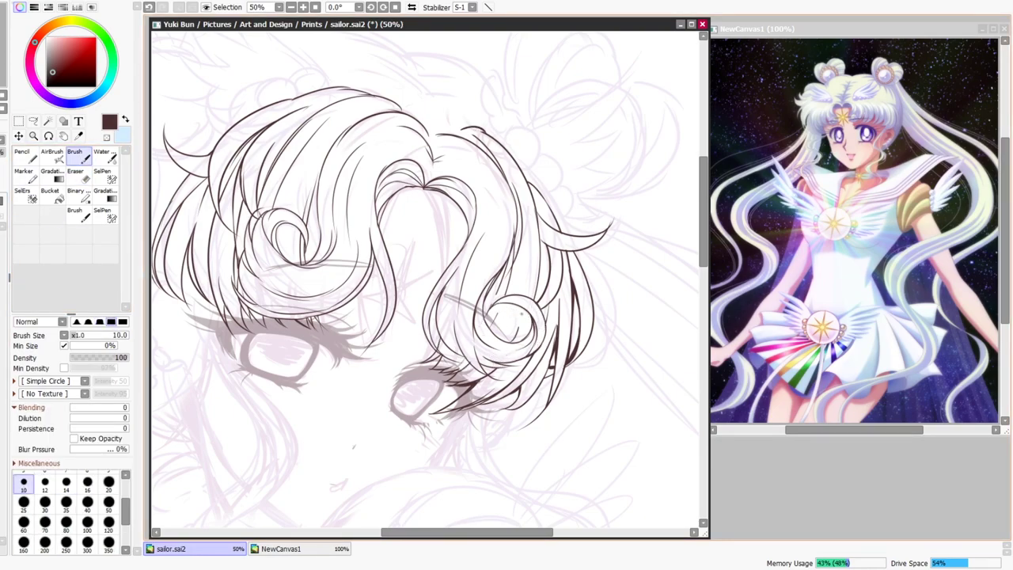
mouse_move(511, 342)
left_mouse_down()
mouse_move(529, 312)
mouse_move(491, 309)
mouse_move(497, 315)
left_mouse_up()
key("ctrl+z")
key("e")
left_click_drag(508, 228, 507, 248)
scroll(425, 279, "down", 3)
left_click(411, 7)
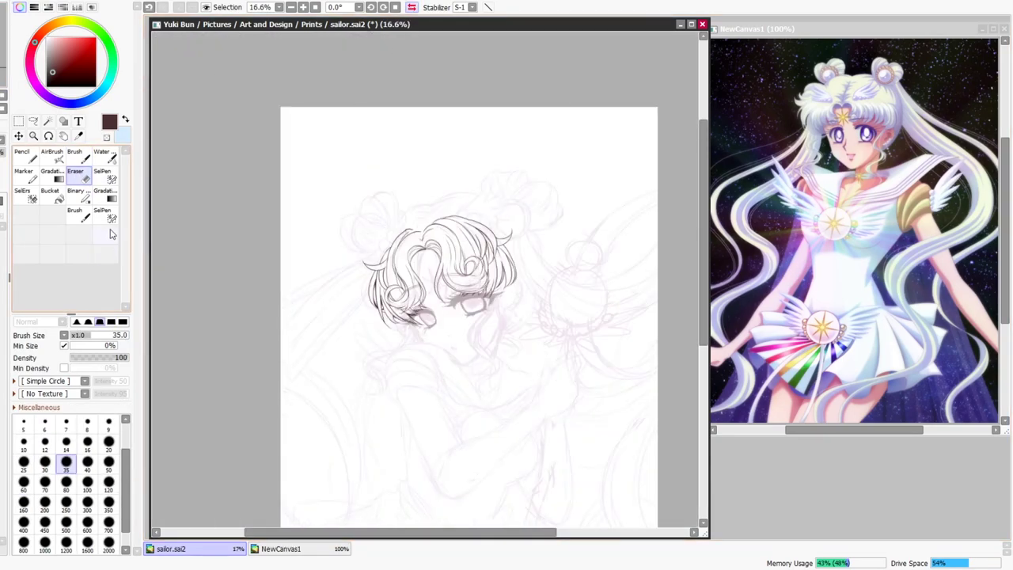
Erase the stray line ends at the base of the flick beside the first eye's spiral curl.
key("ctrl+plus")
key("ctrl+plus")
key("ctrl+plus")
key("ctrl+plus")
key("ctrl+plus")
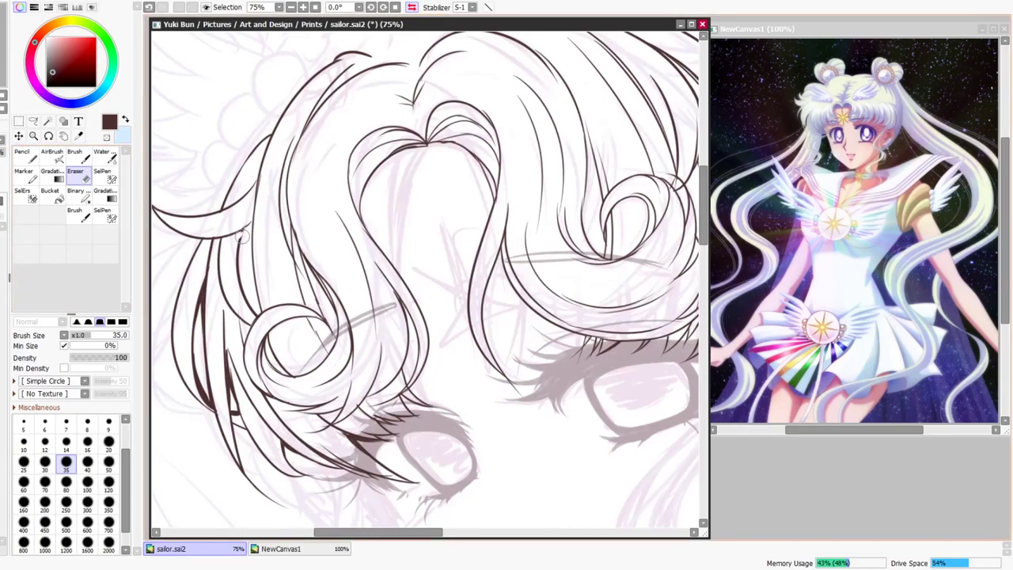
left_click_drag(236, 242, 251, 223)
mouse_move(234, 318)
left_mouse_down()
mouse_move(325, 222)
mouse_move(323, 294)
left_mouse_up()
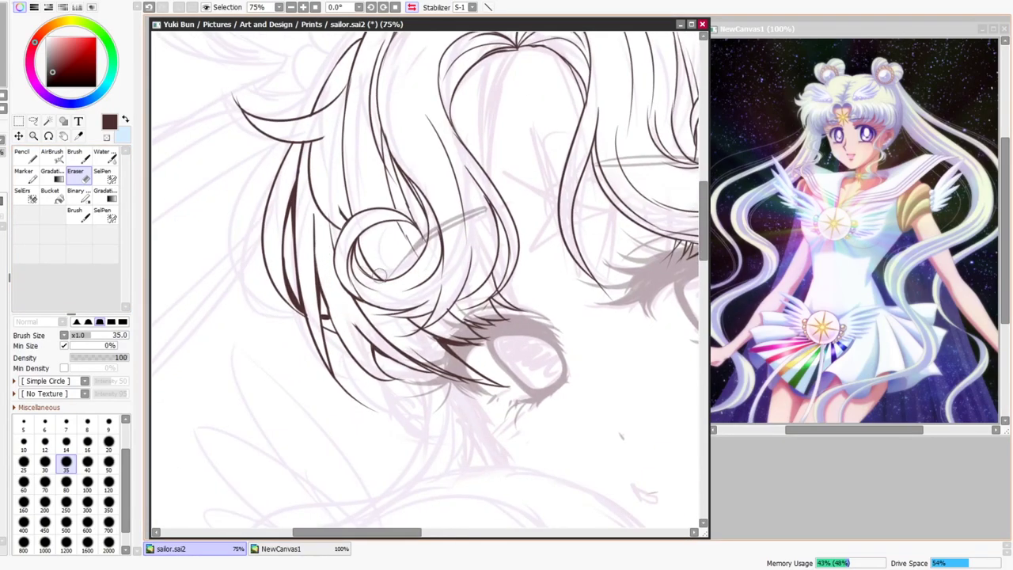
scroll(418, 276, "up", 3)
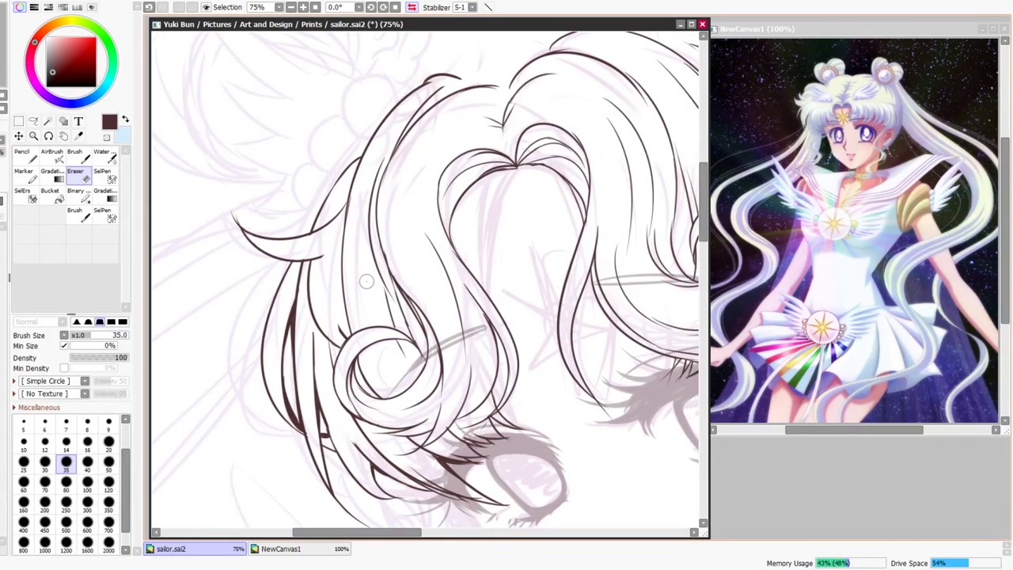
left_click_drag(690, 266, 418, 295)
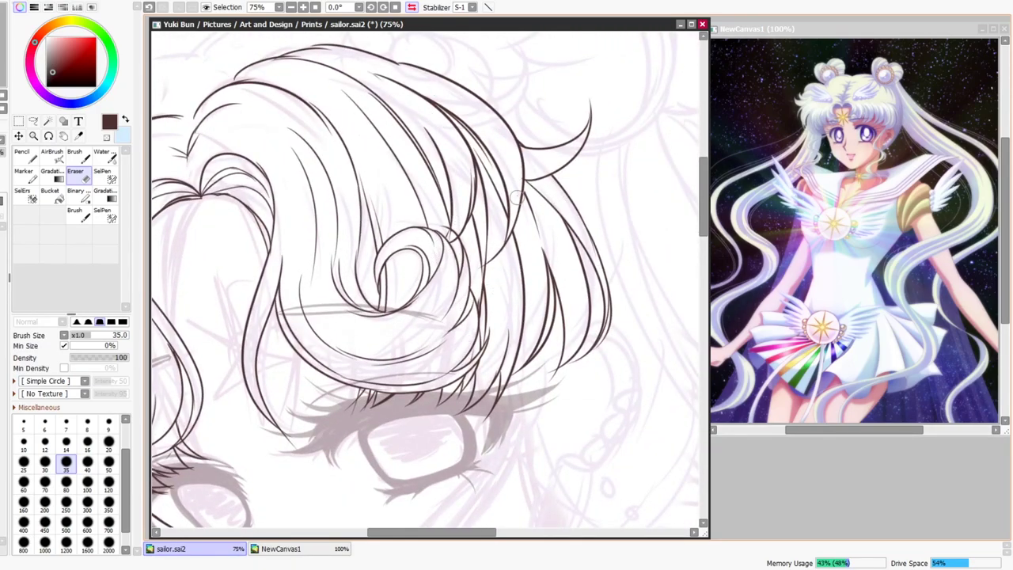
Draw the upper part of a long wavy sidelock falling from the side hair past the second eye's outer corner.
left_click(78, 156)
scroll(425, 280, "down", 3)
scroll(425, 280, "up", 2)
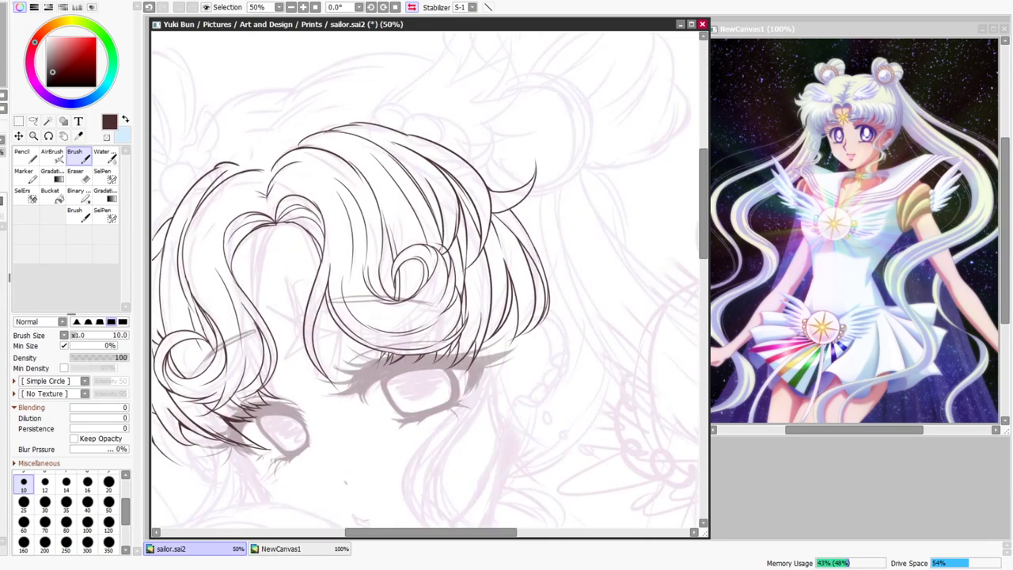
left_click_drag(278, 439, 293, 273)
mouse_move(488, 169)
left_mouse_down()
mouse_move(473, 266)
mouse_move(451, 296)
left_mouse_up()
key("ctrl+z")
mouse_move(512, 133)
left_mouse_down()
mouse_move(437, 300)
mouse_move(494, 246)
mouse_move(453, 296)
left_mouse_up()
key("ctrl+z")
key("ctrl+z")
mouse_move(481, 233)
left_mouse_down()
mouse_move(432, 327)
mouse_move(434, 344)
left_mouse_up()
mouse_move(465, 274)
left_mouse_down()
mouse_move(456, 350)
mouse_move(484, 385)
left_mouse_up()
Draw the sidelock's lower sweep curving outward from below the second eye toward the neck.
left_click_drag(446, 330, 522, 399)
key("ctrl+z")
left_click_drag(452, 297, 516, 383)
key("ctrl+z")
key("ctrl+z")
left_click_drag(471, 346, 524, 410)
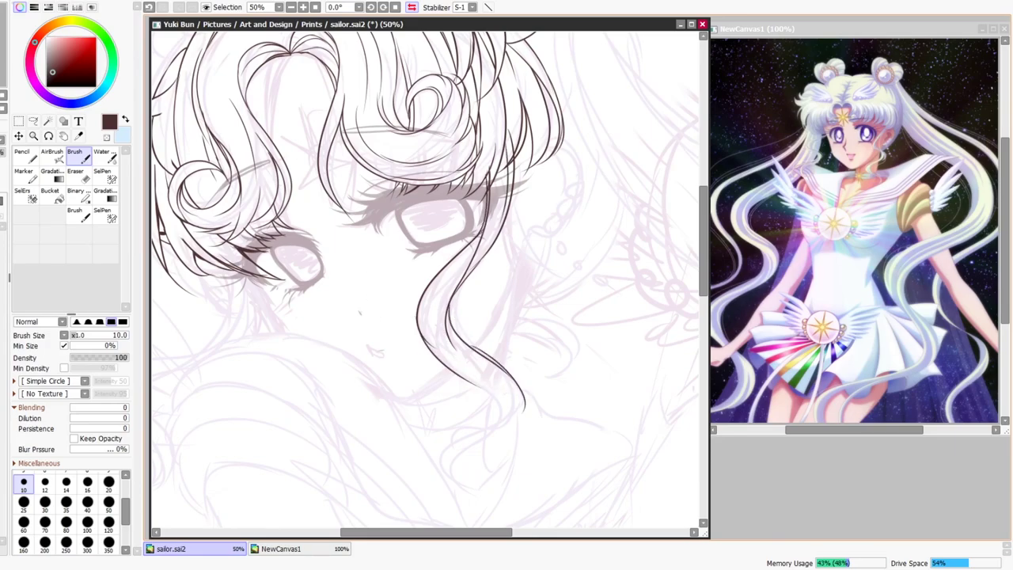
Add inner strand lines to the sidelock below the second eye and curve its lower end back inward.
key("e")
mouse_move(442, 323)
left_mouse_down()
mouse_move(446, 306)
mouse_move(456, 369)
left_mouse_up()
key("b")
key("ctrl+z")
left_click_drag(445, 309, 482, 383)
left_click_drag(444, 277, 443, 355)
key("ctrl+z")
left_click_drag(440, 282, 432, 350)
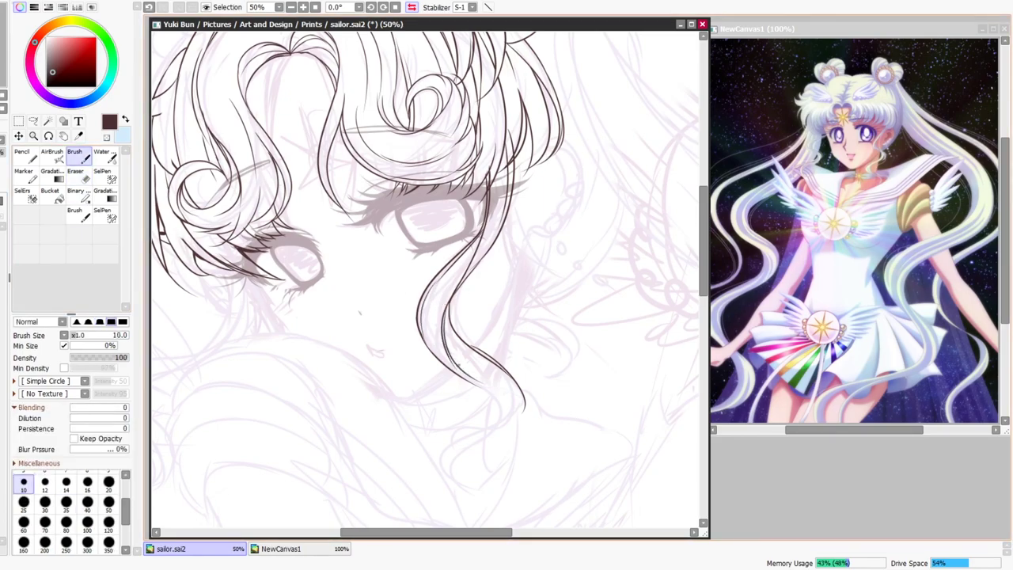
left_click_drag(471, 383, 493, 434)
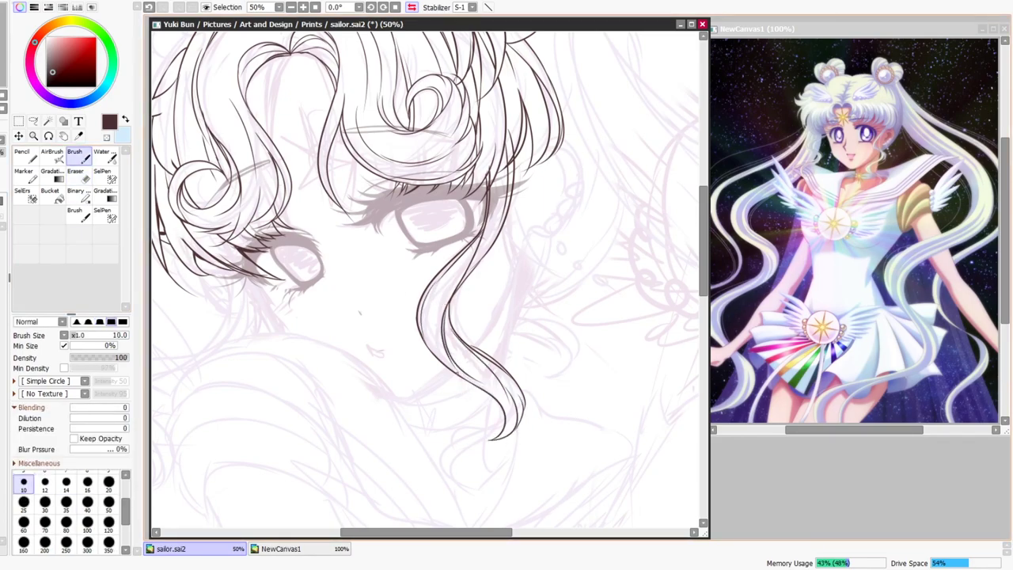
Try strand lines in the sidelock's lower bend and mirror the view to judge its shape.
scroll(498, 432, "down", 3)
left_click_drag(498, 332, 456, 365)
key("ctrl+z")
mouse_move(496, 326)
left_mouse_down()
mouse_move(461, 361)
mouse_move(483, 358)
left_mouse_up()
key("ctrl+z")
scroll(425, 279, "down", 2)
left_click(410, 8)
scroll(425, 279, "up", 2)
scroll(424, 279, "up", 1)
Rework the sidelock's lower strands and tapered tail in the mirrored view, and mirror the view back.
mouse_move(436, 144)
left_mouse_down()
mouse_move(455, 241)
mouse_move(359, 279)
left_mouse_up()
key("ctrl+z")
left_click_drag(449, 247, 347, 290)
key("ctrl+z")
key("ctrl+z")
left_click_drag(451, 249, 340, 289)
key("ctrl+z")
mouse_move(449, 216)
left_mouse_down()
mouse_move(426, 256)
mouse_move(356, 276)
mouse_move(410, 262)
mouse_move(372, 264)
left_mouse_up()
key("ctrl+z")
key("e")
key("ctrl+z")
scroll(163, 184, "down", 4)
left_click(414, 6)
scroll(426, 280, "up", 5)
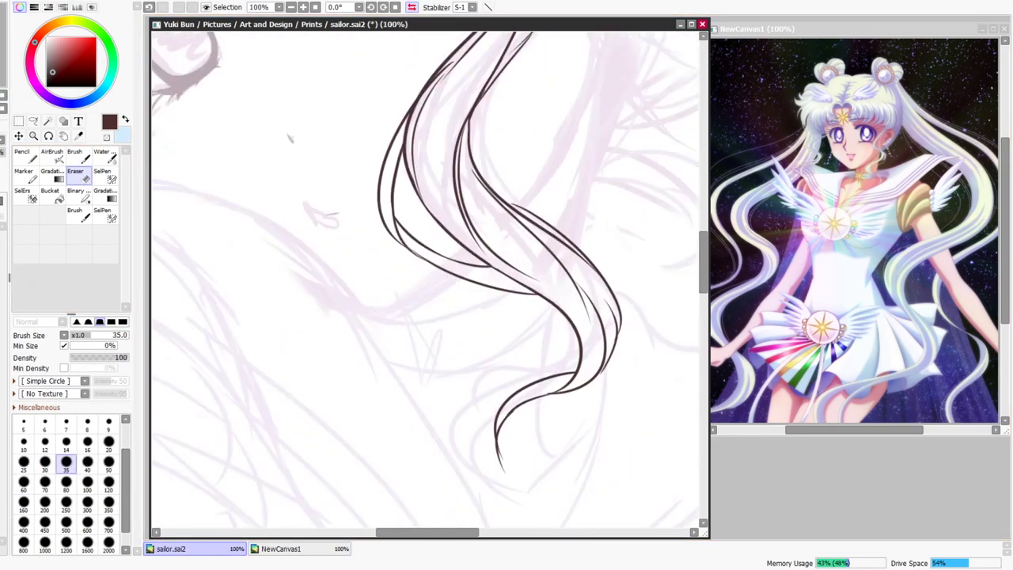
Finish the tip of the sidelock below the second eye with a small wavy curl and mirror the view.
key("b")
scroll(510, 202, "down", 4)
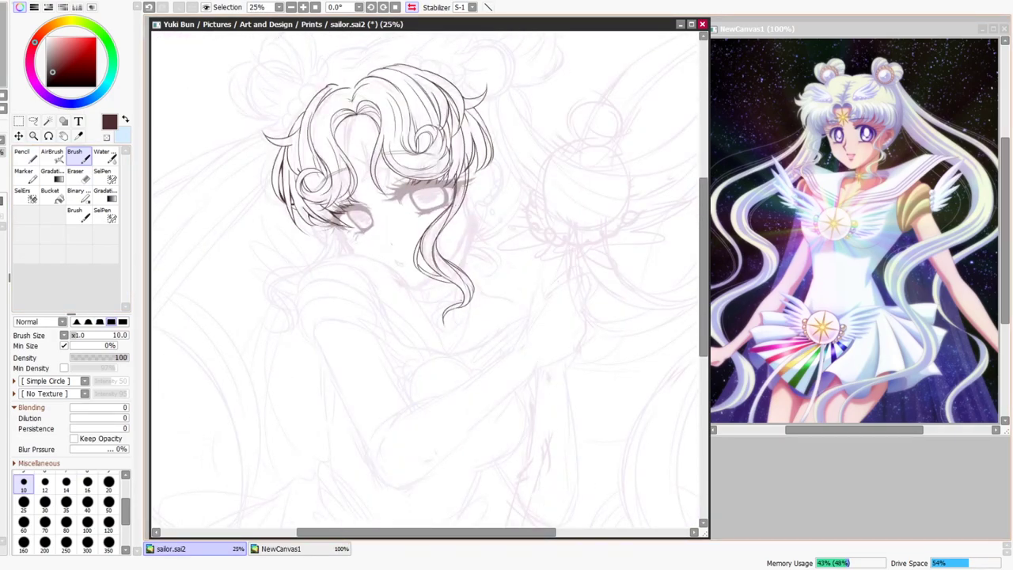
key("ctrl+z")
left_click_drag(454, 319, 457, 333)
key("h")
scroll(380, 159, "up", 1)
Draw a matching wavy sidelock sweeping outward from the side hair below the first eye.
left_click_drag(363, 127, 355, 153)
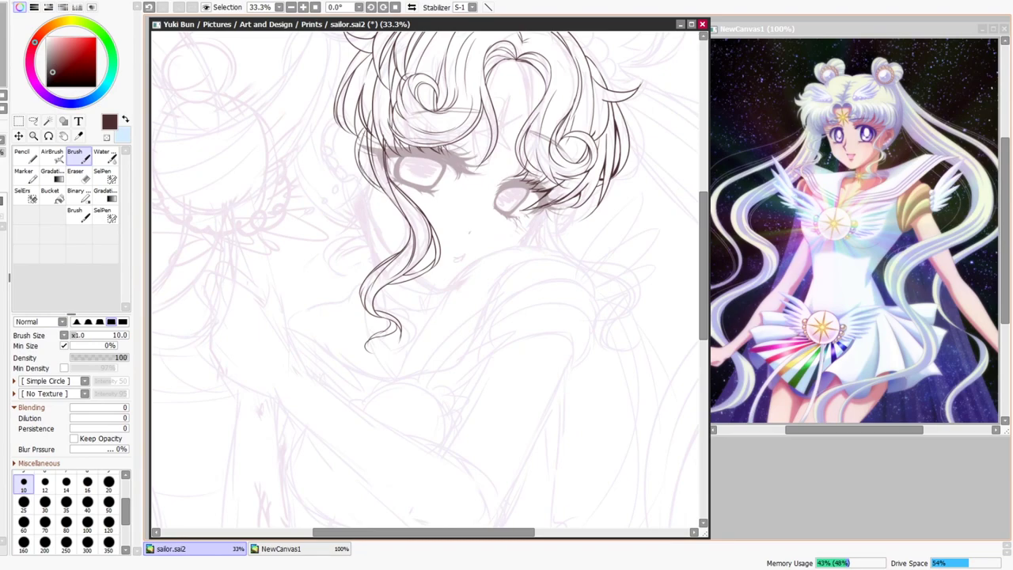
left_click_drag(567, 260, 632, 306)
key("ctrl+minus")
key("ctrl+minus")
key("ctrl+minus")
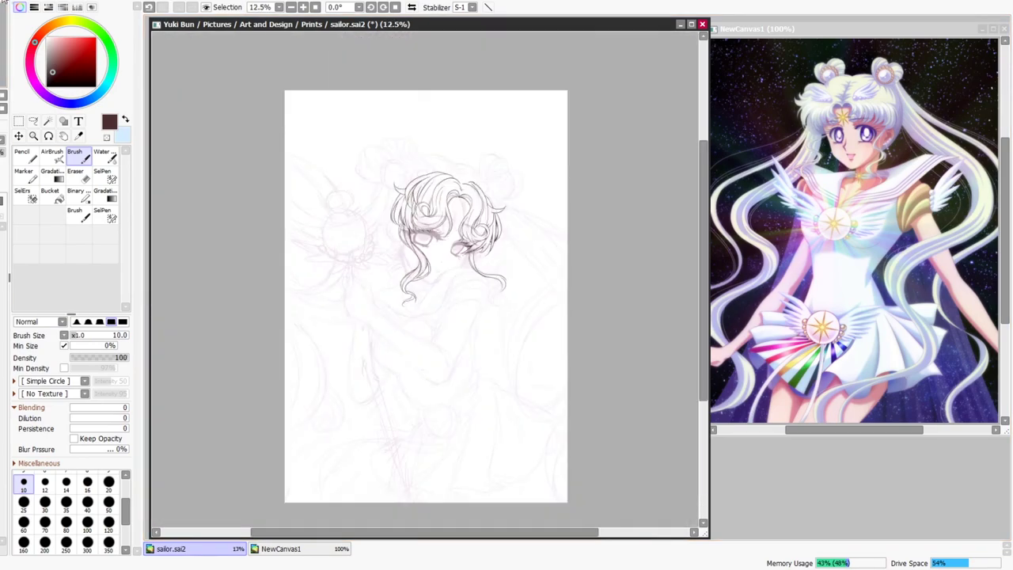
Clean up the lines of the new sidelock below the first eye.
key("ctrl+plus")
key("ctrl+plus")
key("ctrl+plus")
key("ctrl+plus")
left_click_drag(547, 110, 226, 381)
key("e")
left_click_drag(355, 249, 355, 314)
key("b")
key("ctrl+z")
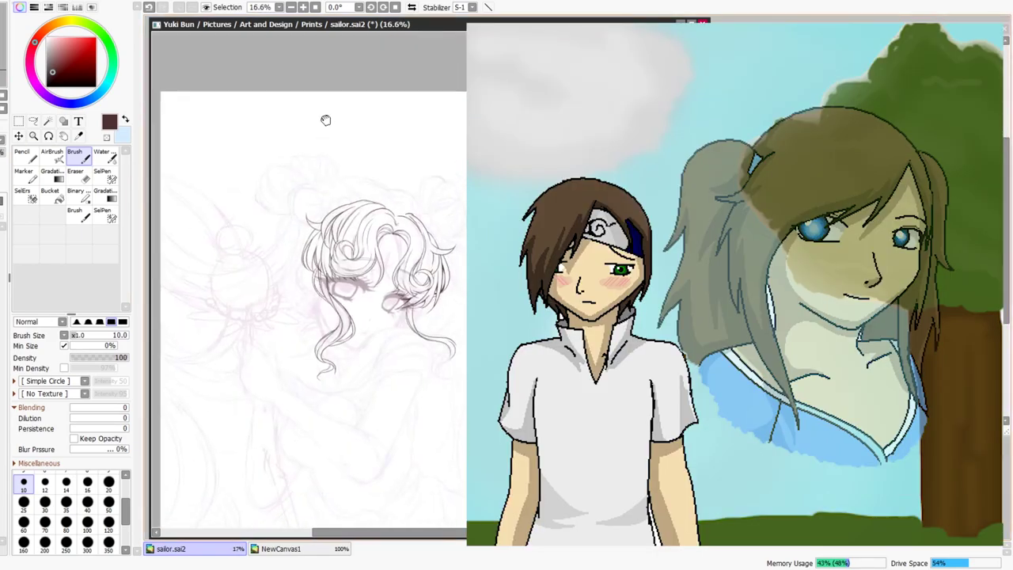
Draw the lower bend of the sidelock below the first eye, curving it back inward to a tapered end.
key("Page_Up")
mouse_move(257, 220)
left_mouse_down()
mouse_move(296, 308)
mouse_move(340, 317)
mouse_move(402, 362)
left_mouse_up()
key("ctrl+z")
left_click_drag(395, 313, 400, 361)
mouse_move(389, 353)
left_mouse_down()
mouse_move(363, 390)
mouse_move(371, 396)
left_mouse_up()
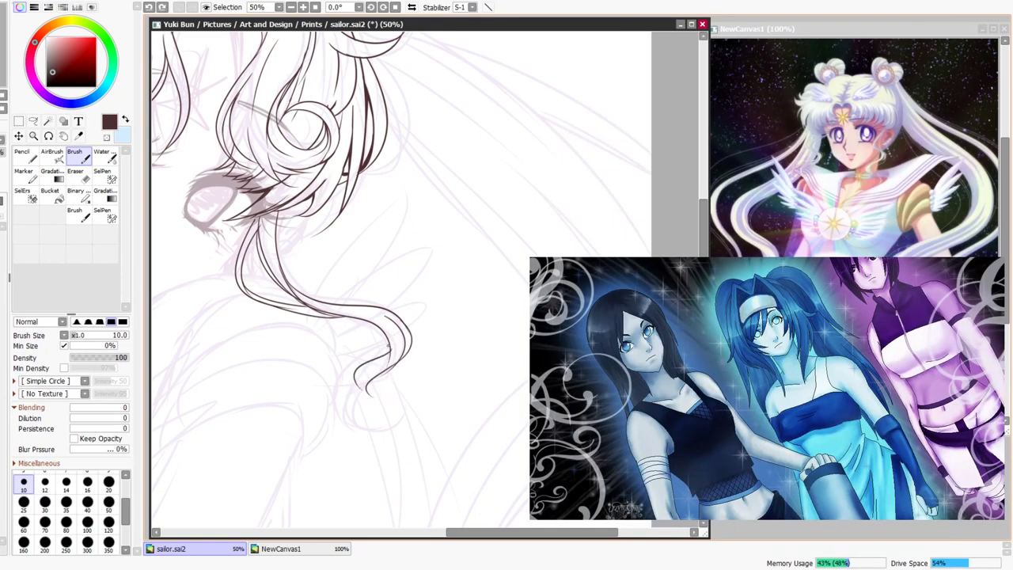
Add a small curl at the tip of the sidelock below the first eye and mirror the view to check it.
left_click_drag(359, 377, 376, 400)
left_click_drag(371, 383, 389, 413)
key("Page_Down")
key("Page_Down")
key("Page_Down")
key("Page_Down")
key("h")
key("Page_Up")
key("Page_Up")
key("Page_Up")
key("Page_Up")
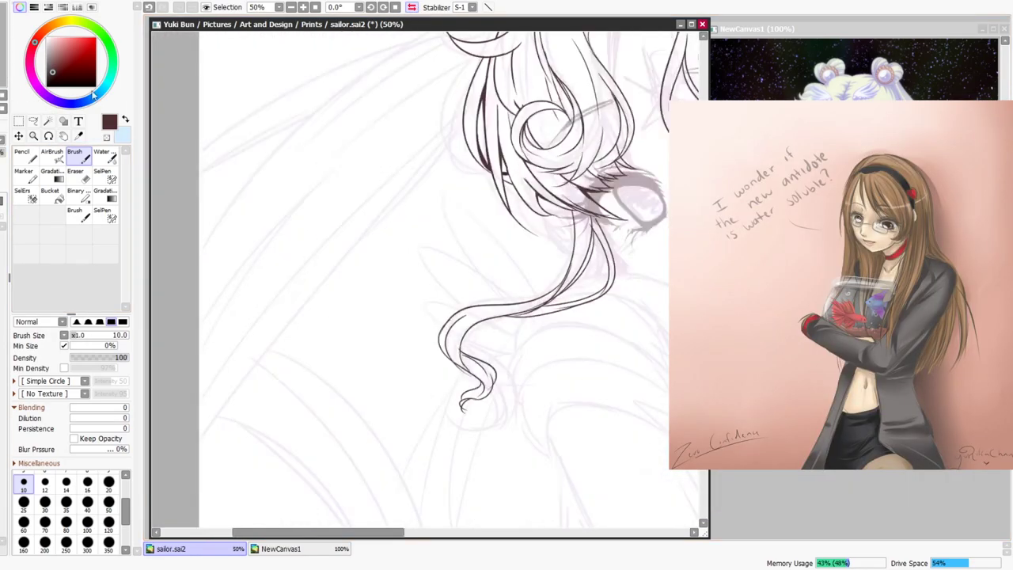
Erase rough parts of the lower bend and tip of the sidelock below the first eye, setting the eraser size to 20.
left_click_drag(554, 269, 350, 255)
key("ctrl+z")
mouse_move(364, 197)
left_mouse_down()
mouse_move(372, 240)
mouse_move(360, 279)
left_mouse_up()
key("Page_Up")
key("Page_Up")
key("e")
left_click_drag(292, 283, 377, 314)
left_click_drag(237, 499, 345, 360)
mouse_move(301, 405)
left_mouse_down()
mouse_move(330, 387)
mouse_move(364, 324)
left_mouse_up()
left_click(109, 443)
mouse_move(289, 274)
left_mouse_down()
mouse_move(286, 291)
mouse_move(340, 323)
mouse_move(287, 314)
mouse_move(313, 331)
mouse_move(333, 374)
left_mouse_up()
Redraw the lower end of the sidelock below the first eye as a rounded curl with flowing strands.
key("b")
left_click_drag(292, 295, 337, 360)
key("ctrl+z")
left_click_drag(286, 313, 351, 357)
left_click_drag(349, 315, 383, 387)
left_click_drag(333, 348, 367, 426)
left_click_drag(348, 321, 367, 423)
left_click_drag(297, 291, 330, 315)
left_click_drag(369, 417, 295, 475)
Close the rounded curl at the sidelock's end and add its inner strand line.
mouse_move(359, 418)
left_mouse_down()
mouse_move(330, 335)
mouse_move(259, 319)
left_mouse_up()
key("ctrl+z")
left_click_drag(332, 285, 301, 329)
key("ctrl+z")
mouse_move(331, 283)
left_mouse_down()
mouse_move(251, 315)
mouse_move(293, 347)
left_mouse_up()
key("ctrl+z")
left_click_drag(331, 285, 301, 329)
left_click_drag(250, 272, 334, 326)
Review the bangs and both sidelocks in mirrored and normal view, with the purple sketch hidden.
key("Page_Down")
key("Page_Down")
key("Page_Down")
key("Page_Down")
left_click_drag(330, 92, 235, 140)
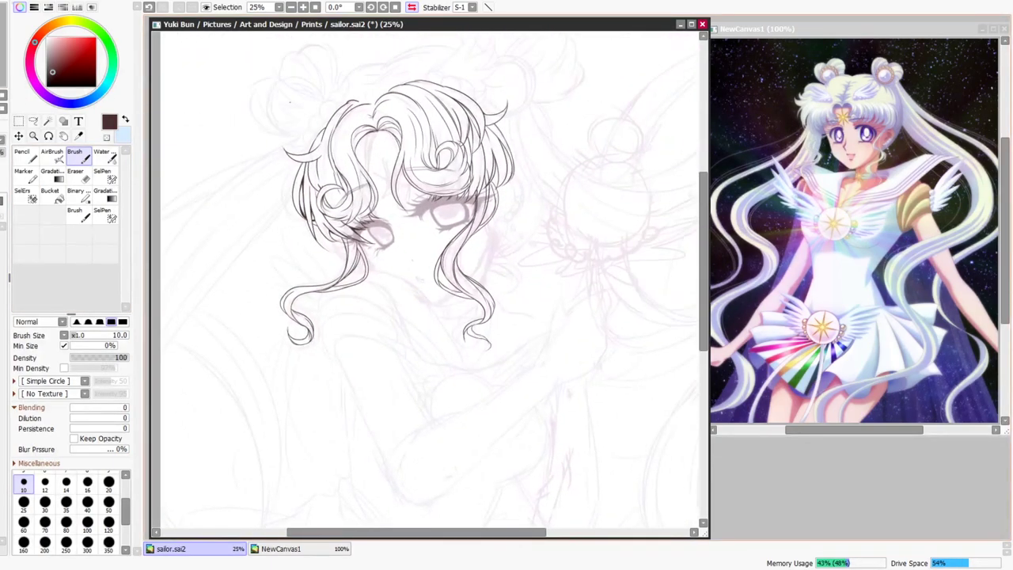
key("h")
key("h")
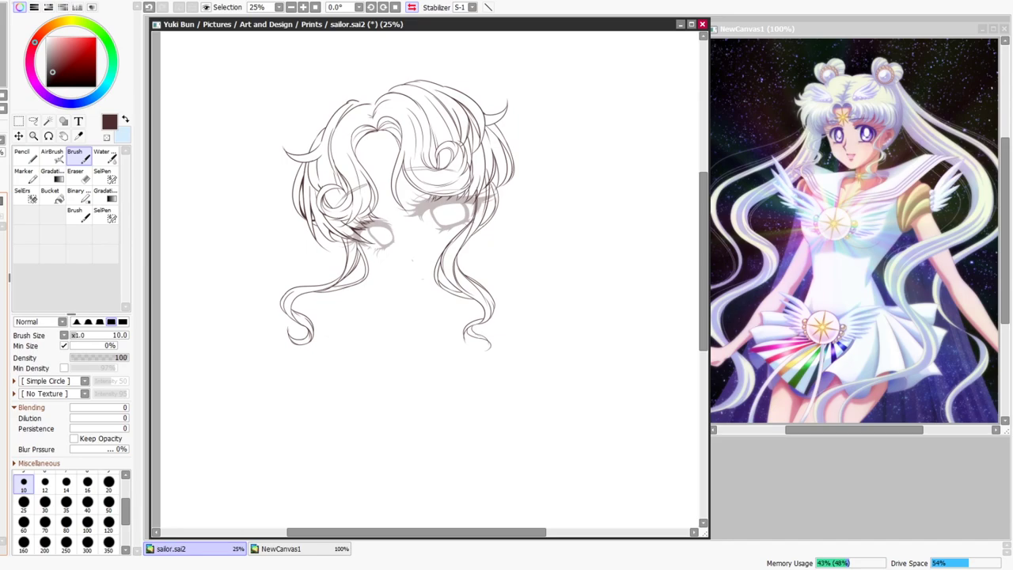
Try to refine the strand lines at the lower bend of the sidelock beside the larger eye.
key("Page_Up")
key("Page_Up")
key("Page_Up")
key("Page_Down")
left_click_drag(475, 356, 287, 353)
key("Page_Up")
key("Page_Up")
key("Page_Up")
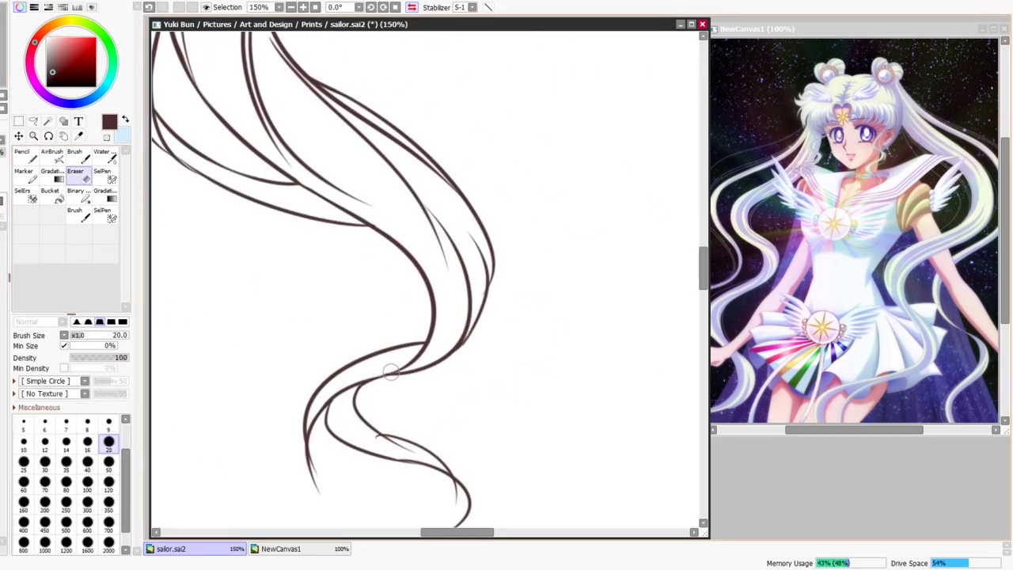
mouse_move(408, 447)
left_mouse_down()
mouse_move(381, 352)
mouse_move(427, 410)
left_mouse_up()
key("ctrl+z")
left_click_drag(428, 371, 398, 433)
left_click(78, 175)
key("ctrl+z")
mouse_move(386, 351)
left_mouse_down()
mouse_move(423, 374)
mouse_move(437, 370)
mouse_move(434, 421)
left_mouse_up()
key("ctrl+z")
Undo the last two strokes on the lower bend of the larger eye's sidelock and touch up its line junction.
key("Page_Down")
key("Page_Down")
key("Page_Down")
key("Page_Down")
key("Page_Down")
key("Page_Up")
key("Page_Up")
key("Page_Up")
key("Page_Up")
key("Page_Up")
key("ctrl+z")
key("ctrl+z")
left_click_drag(438, 362, 439, 398)
Erase stray line overlaps along the middle of the larger eye's sidelock and redraw short strand lines there.
left_click_drag(380, 143, 506, 472)
left_click(81, 159)
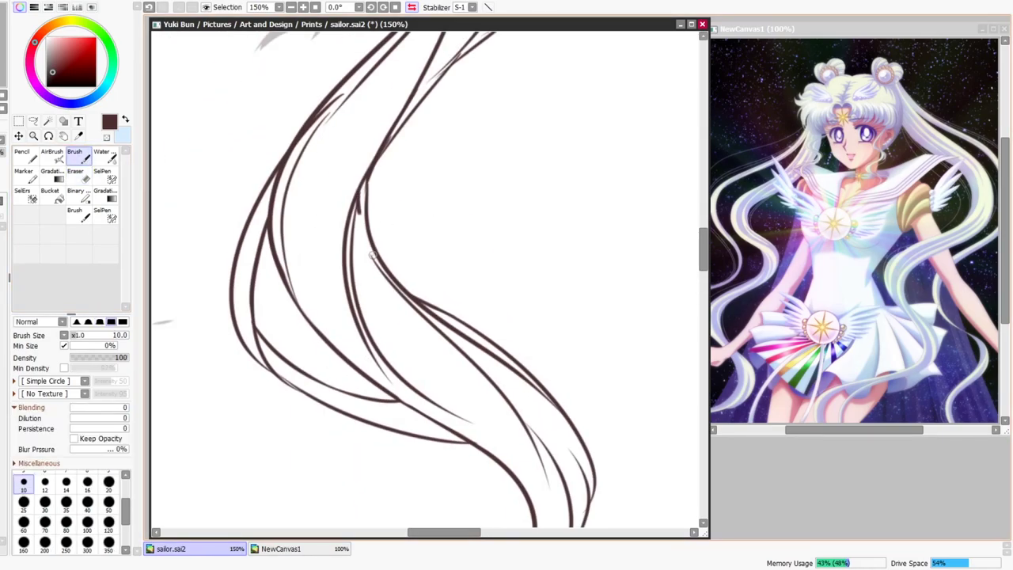
key("ctrl+minus")
key("ctrl+plus")
left_click(79, 176)
left_click_drag(422, 236, 382, 272)
left_click_drag(449, 222, 393, 258)
left_click_drag(449, 207, 379, 400)
left_click_drag(491, 222, 491, 240)
left_click(79, 157)
mouse_move(442, 126)
left_mouse_down()
mouse_move(470, 141)
mouse_move(451, 77)
left_mouse_up()
left_click_drag(454, 87, 458, 168)
Add finishing strokes to the strands of the sidelock beside the larger eye.
key("ctrl+minus")
key("ctrl+minus")
key("ctrl+minus")
key("ctrl+minus")
key("ctrl+plus")
key("ctrl+plus")
key("ctrl+plus")
key("ctrl+plus")
left_click(2, 201)
left_click_drag(390, 297, 401, 290)
left_click_drag(454, 277, 450, 218)
mouse_move(478, 245)
left_mouse_down()
mouse_move(461, 161)
mouse_move(454, 165)
left_mouse_up()
key("Page_Down")
key("Page_Down")
key("Page_Down")
left_click_drag(356, 336, 546, 173)
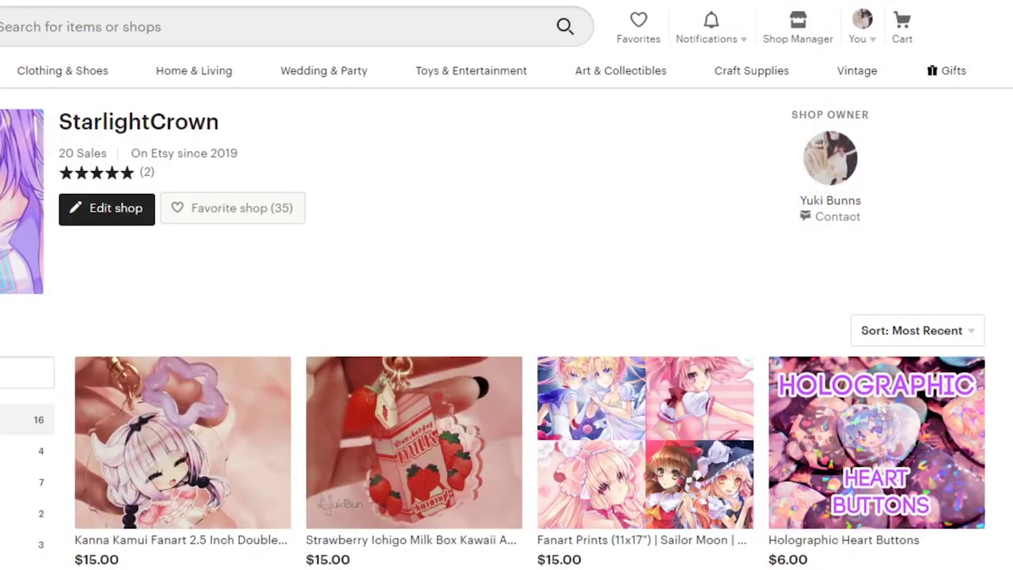
Switch to the browser and look through the StarlightCrown shop listings and the Strawberry Ichigo Milk Box charm's photos and details.
scroll(986, 137, "down", 2)
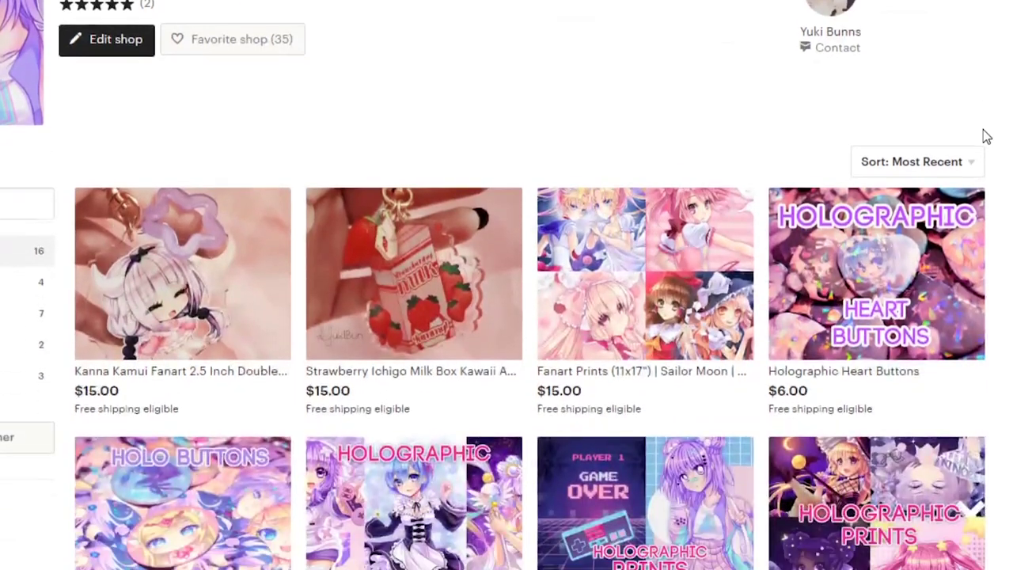
scroll(986, 136, "down", 2)
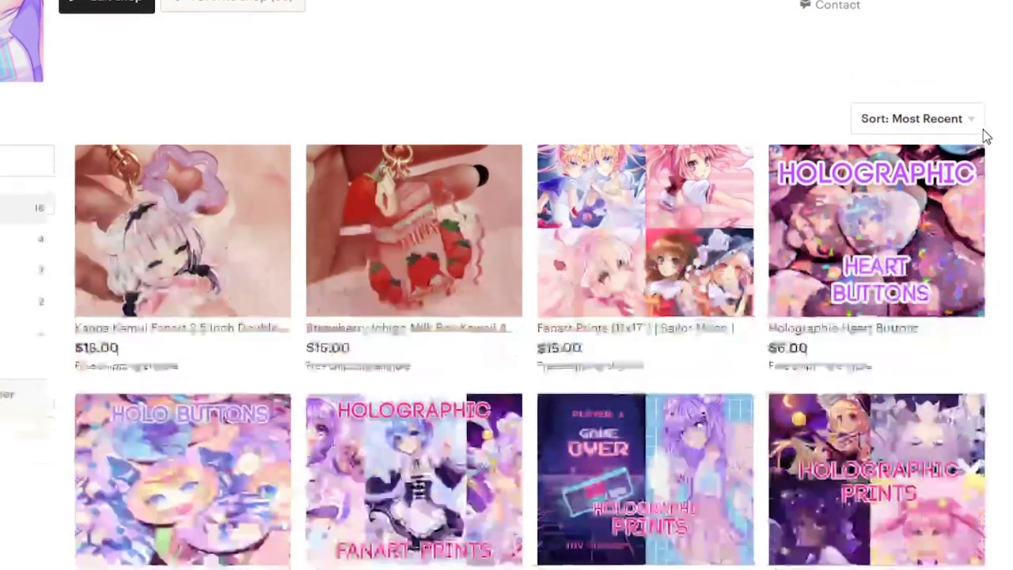
scroll(986, 136, "down", 2)
scroll(986, 137, "down", 2)
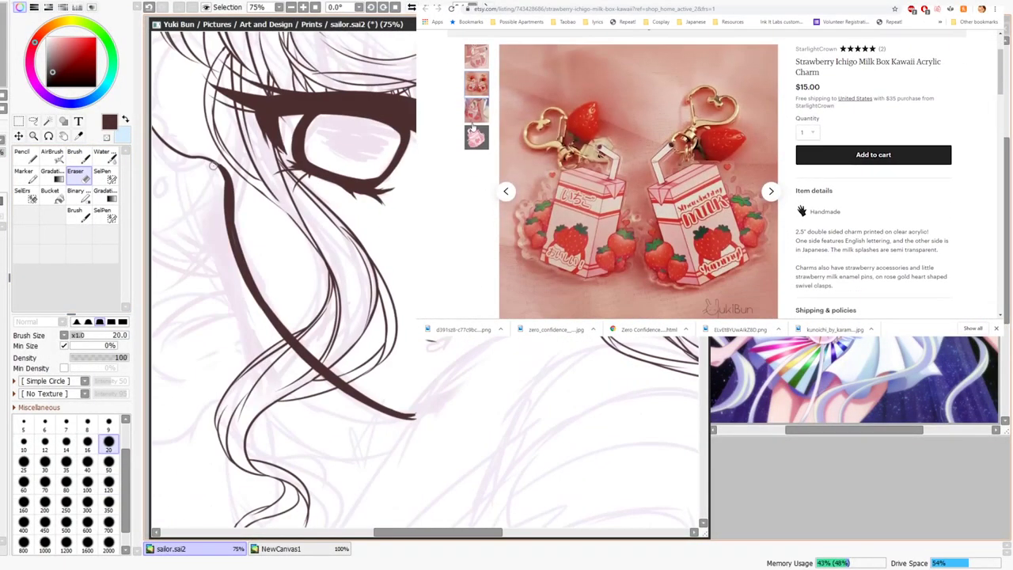
left_click(474, 109)
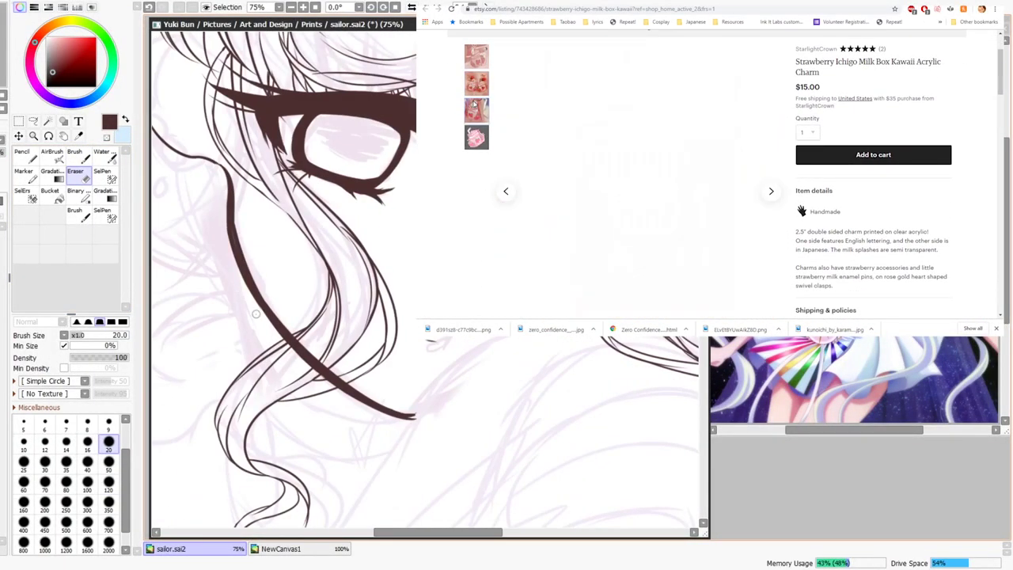
left_click(475, 137)
scroll(932, 312, "down", 1)
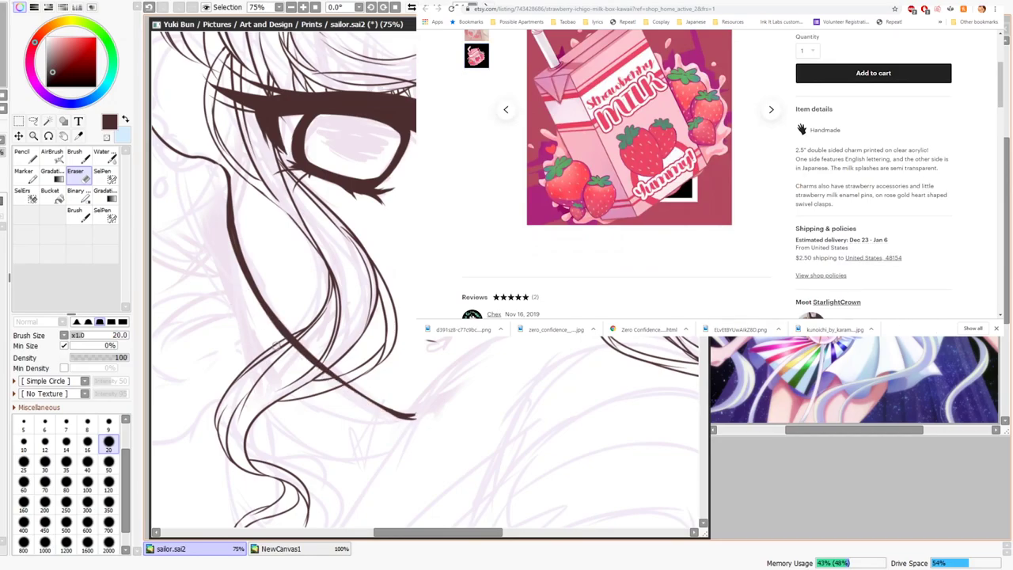
scroll(543, 338, "down", 4)
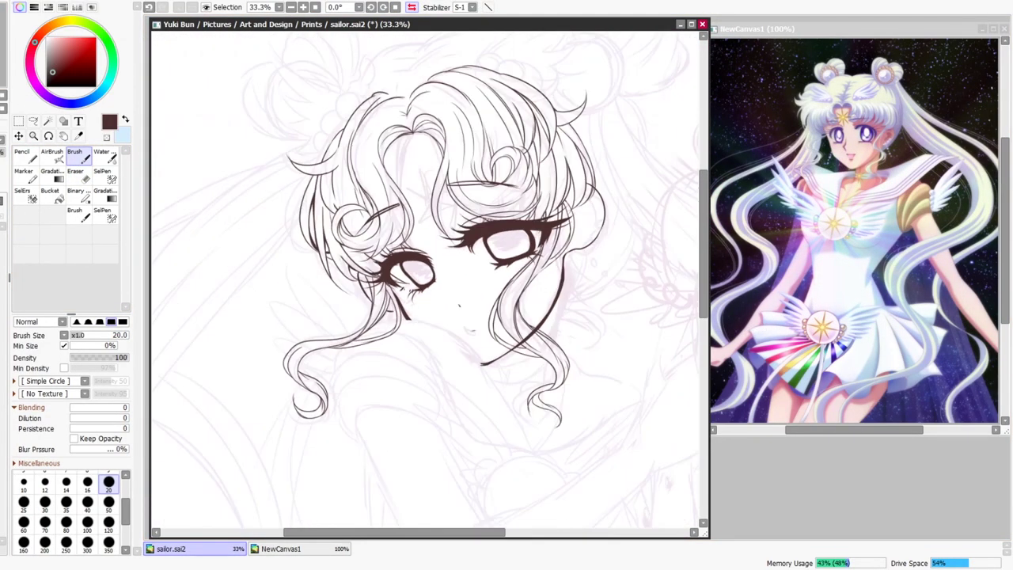
Undo the last stroke, and refine and thicken the lower ear outline where it meets the jaw line.
key("ctrl+z")
key("Page_Up")
key("Page_Up")
left_click_drag(281, 265, 369, 340)
key("e")
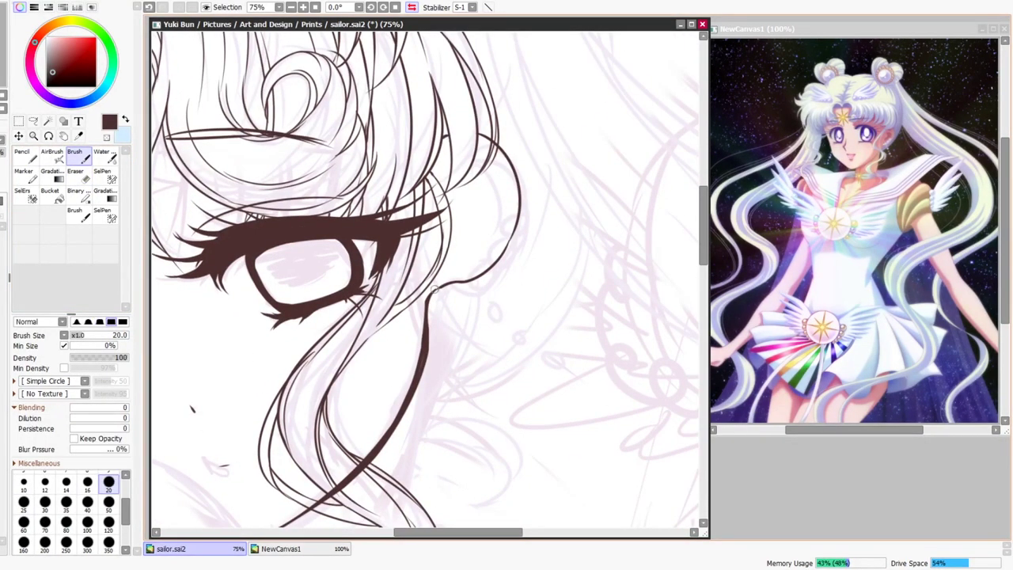
mouse_move(434, 287)
left_mouse_down()
mouse_move(466, 295)
mouse_move(500, 248)
left_mouse_up()
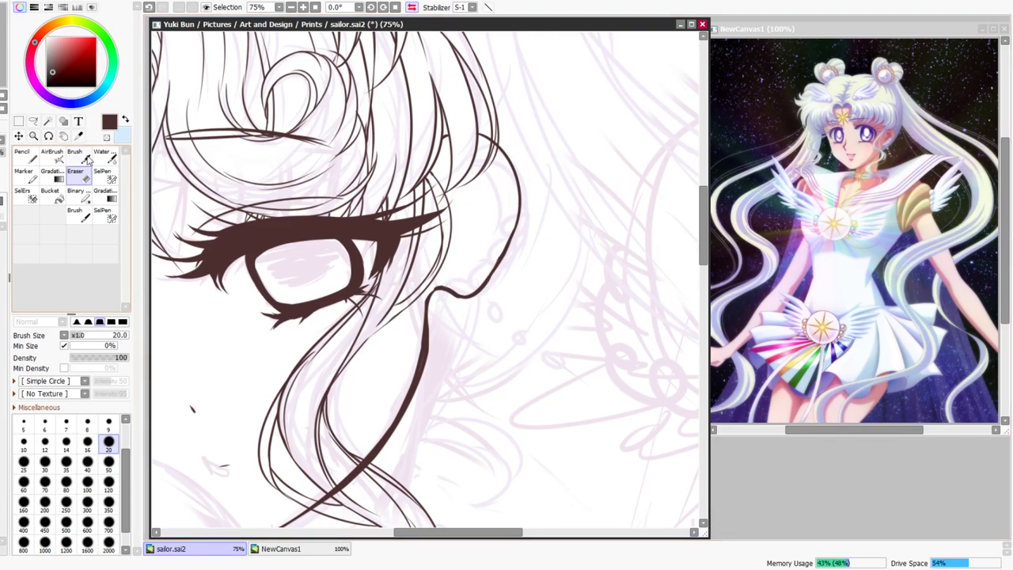
Draw the inner ear contour lines beside the larger eye and prepare to erase their overlap with the hair.
left_click_drag(443, 156, 490, 167)
left_click_drag(452, 205, 454, 253)
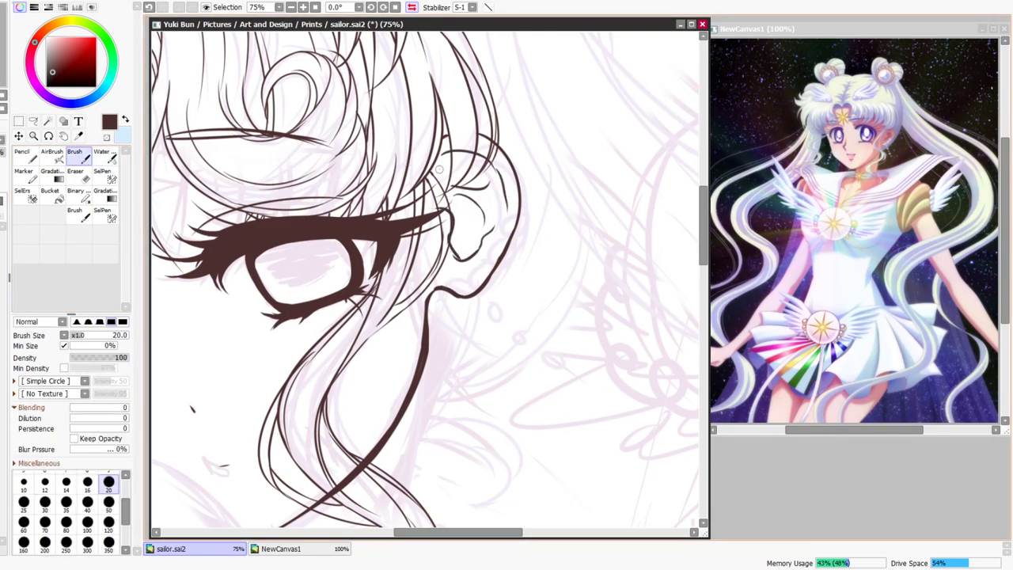
key("e")
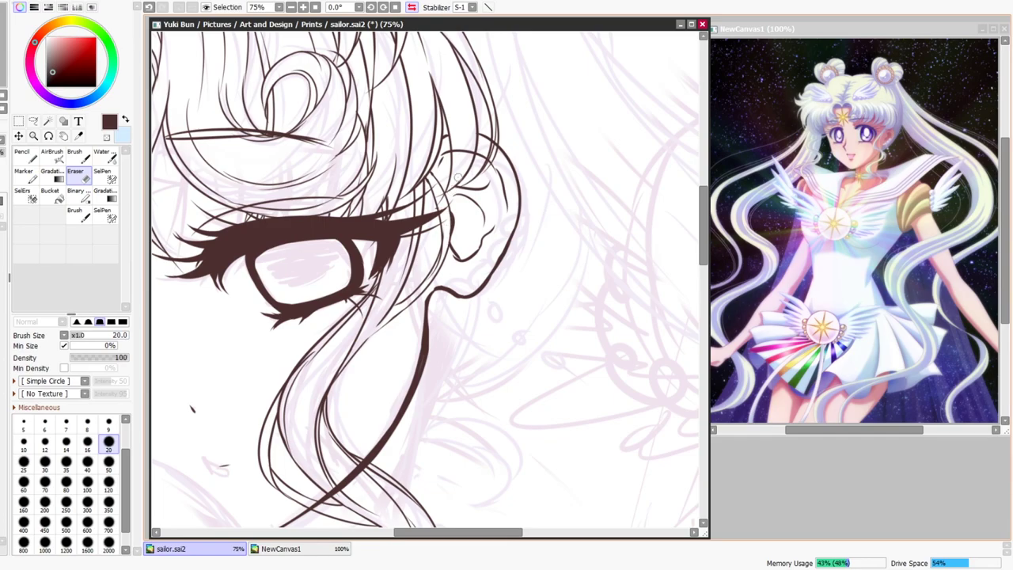
Erase the jaw line where it crosses the sidelock below the larger eye, undoing the last eraser stroke.
scroll(410, 333, "down", 5)
key("h")
scroll(447, 316, "up", 5)
left_click_drag(371, 328, 414, 332)
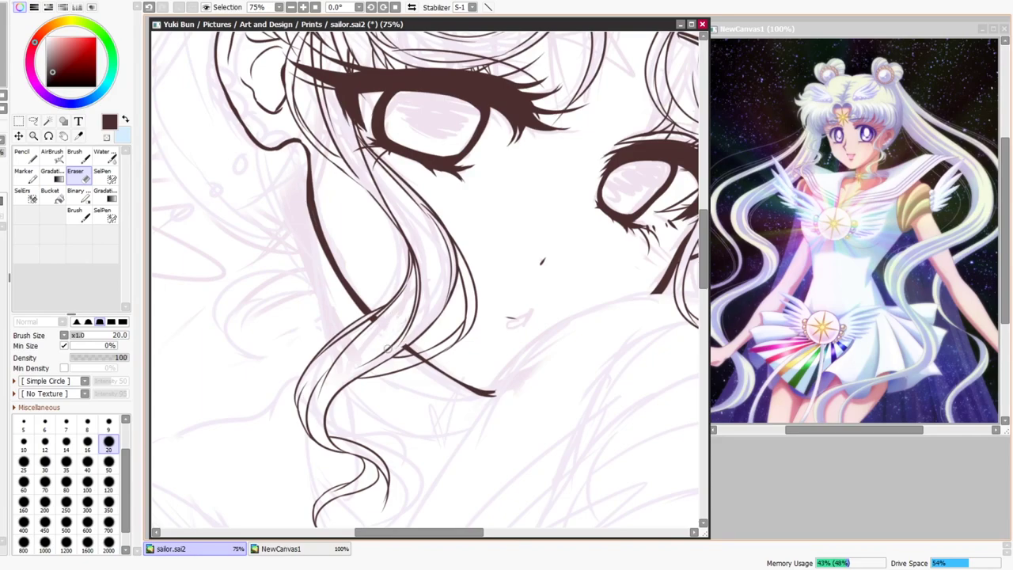
key("ctrl+z")
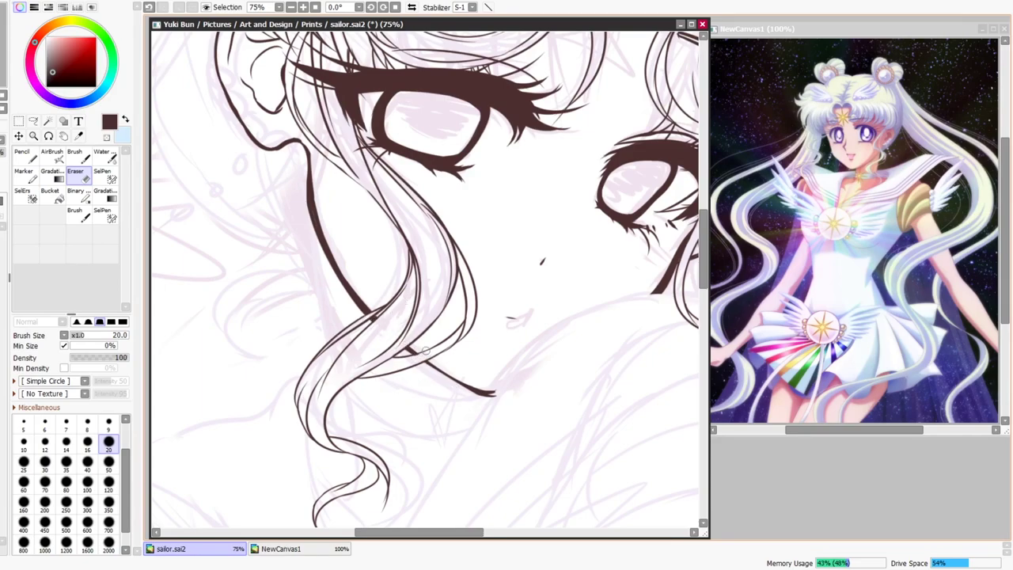